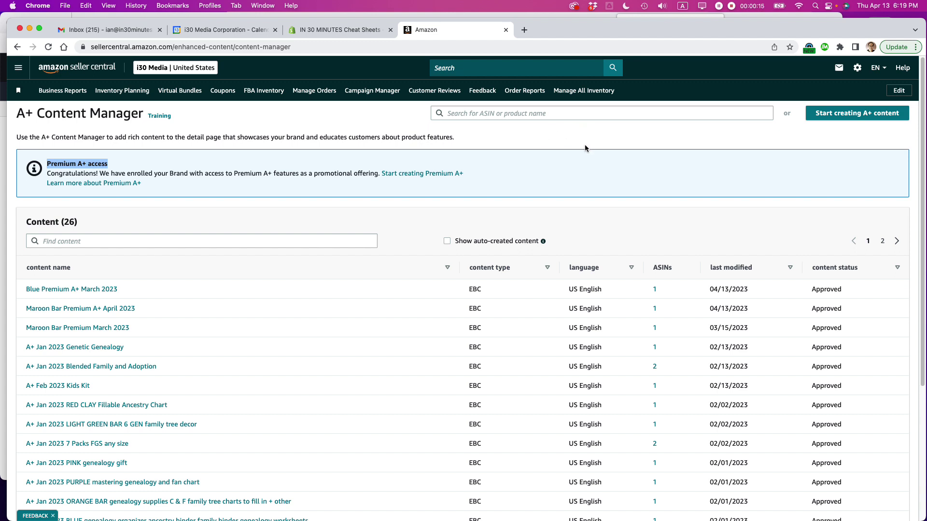
# Step: Browse the Amazon Blank Genealogy product page in Firefox, then view the LARGE PRINT family group sheets product
pyautogui.press('super+Tab')
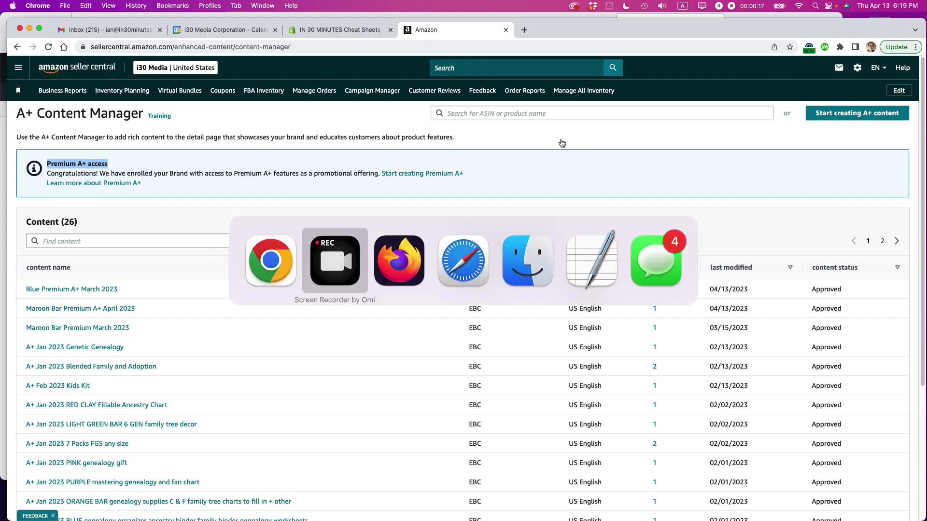
pyautogui.press('super+Tab')
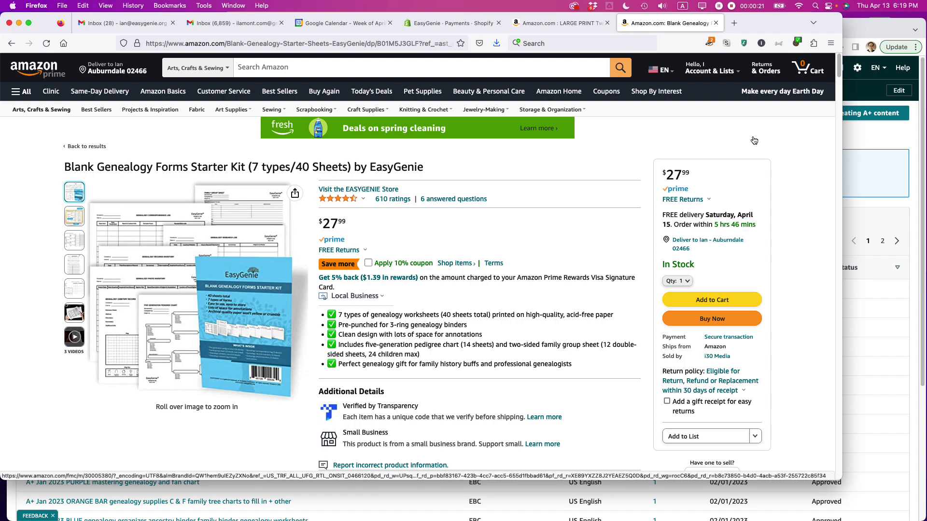
pyautogui.moveTo(839, 77); pyautogui.dragTo(835, 185)
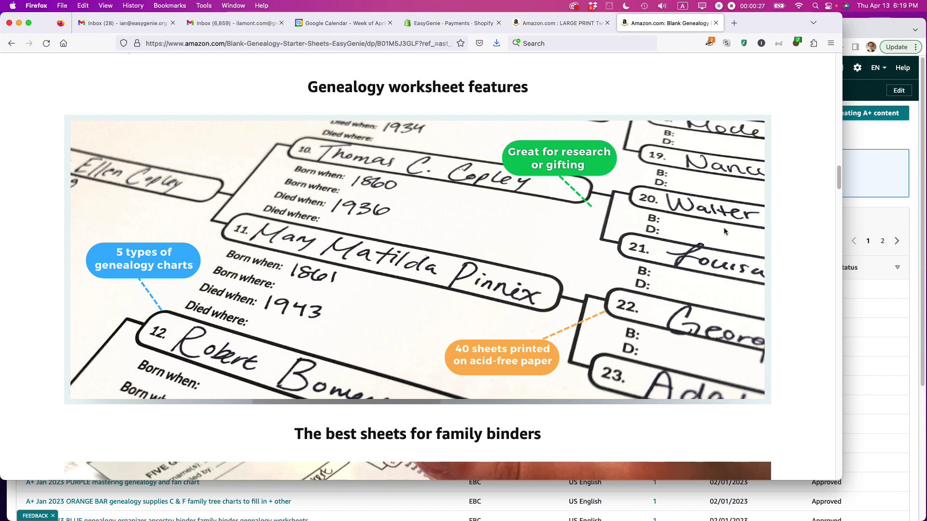
pyautogui.moveTo(839, 182); pyautogui.dragTo(839, 253)
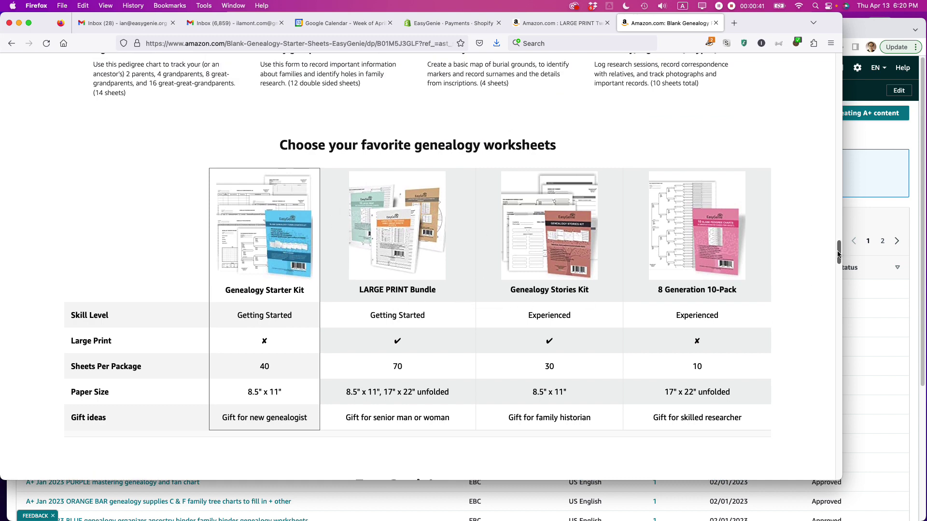
pyautogui.moveTo(839, 252); pyautogui.dragTo(838, 221)
pyautogui.hotkey('ctrl', 'shift', 'Tab')
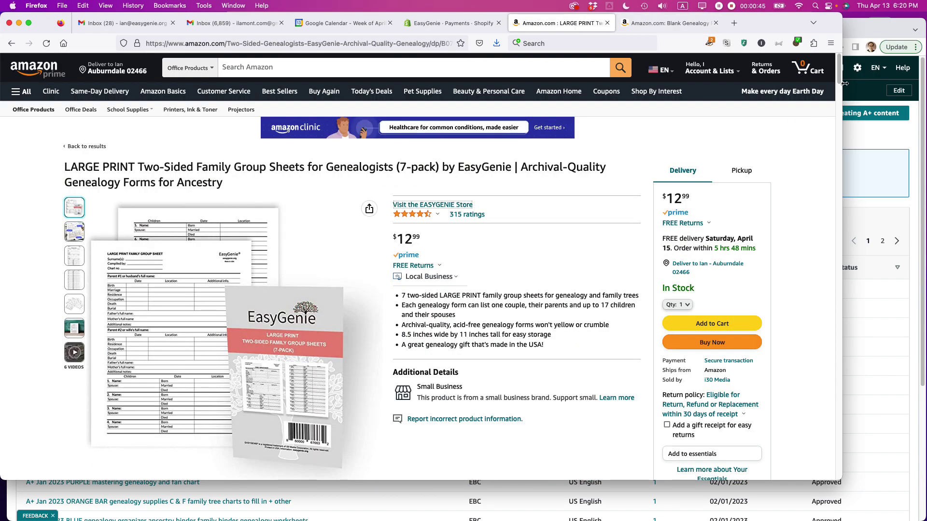
pyautogui.moveTo(840, 85)
pyautogui.mouseDown()
pyautogui.moveTo(832, 215)
pyautogui.moveTo(839, 67)
pyautogui.mouseUp()
pyautogui.scroll(5, 831, 215)
# Step: Back in Seller Central, highlight the promotional offering wording in the banner and scroll the page
pyautogui.press('super+Tab')
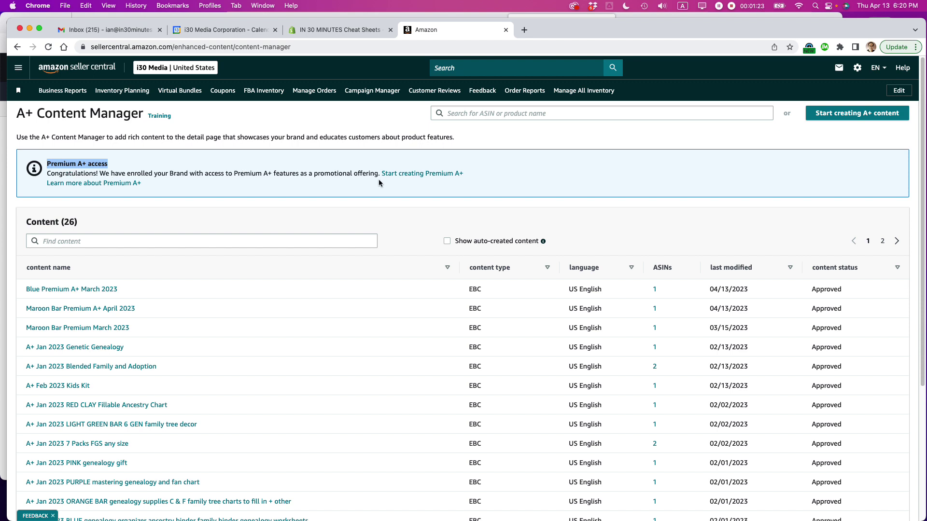
pyautogui.moveTo(378, 174); pyautogui.dragTo(315, 174)
pyautogui.scroll(-3, 244, 300)
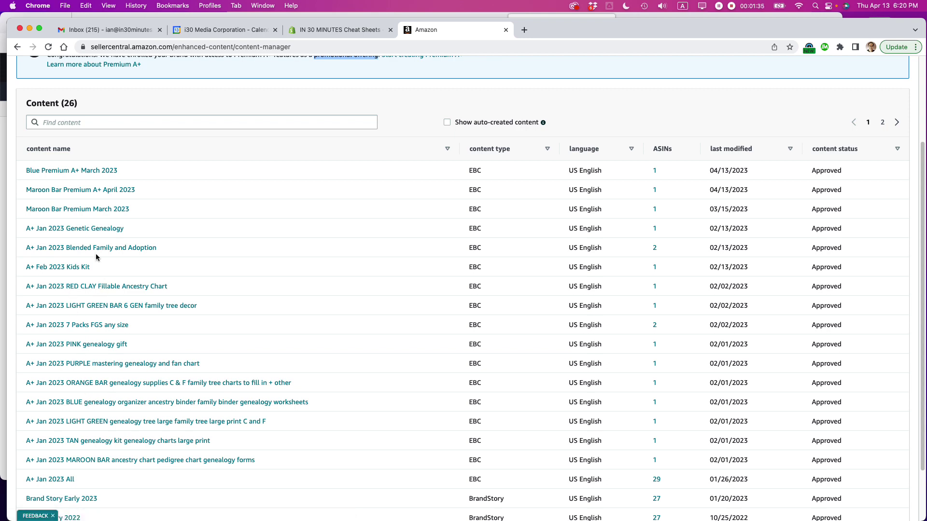
pyautogui.scroll(3, 200, 283)
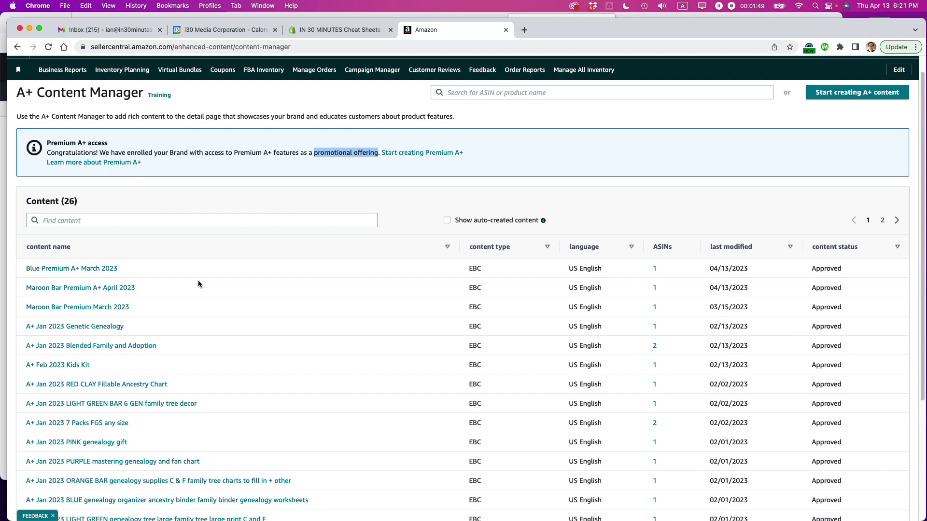
# Step: Look over the 1464 x 600 and 1200 x 900 annotated image folders, ending on the Blank Genealogy Forms Starter Kit page
pyautogui.press('super+Tab')
pyautogui.press('super+Tab')
pyautogui.press('super+Tab')
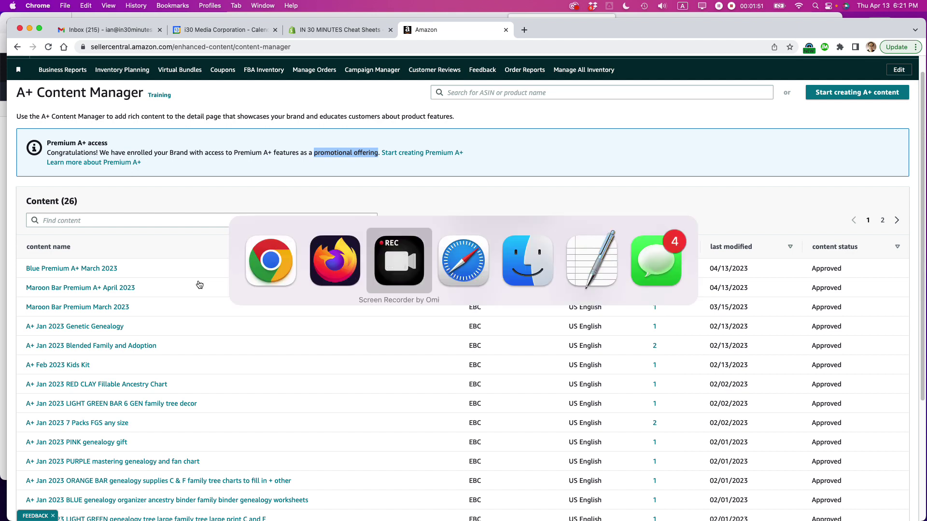
pyautogui.press('super+Tab')
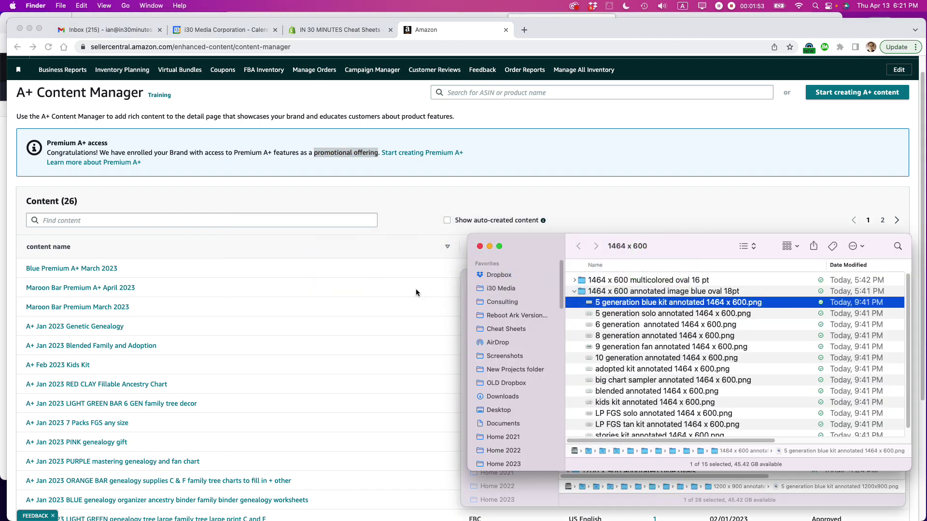
pyautogui.press('super+Tab')
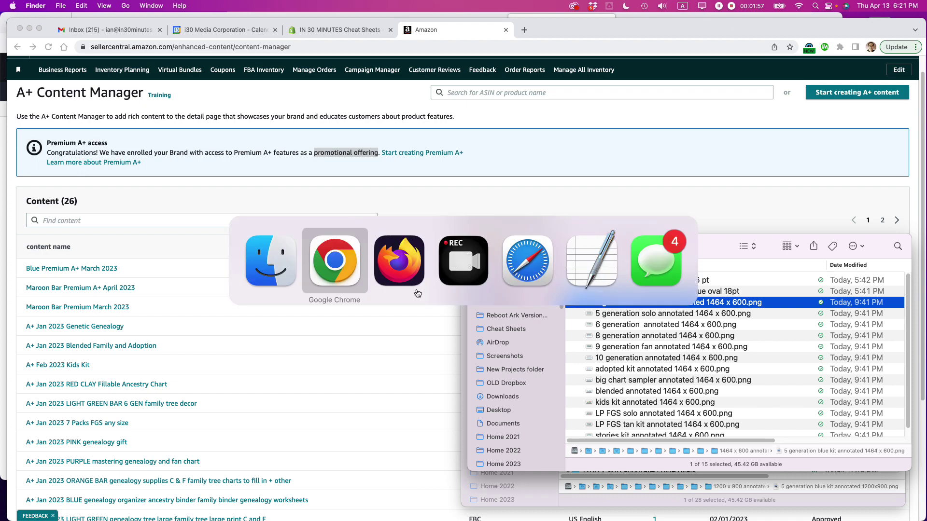
pyautogui.press('super+Tab')
pyautogui.click(662, 23)
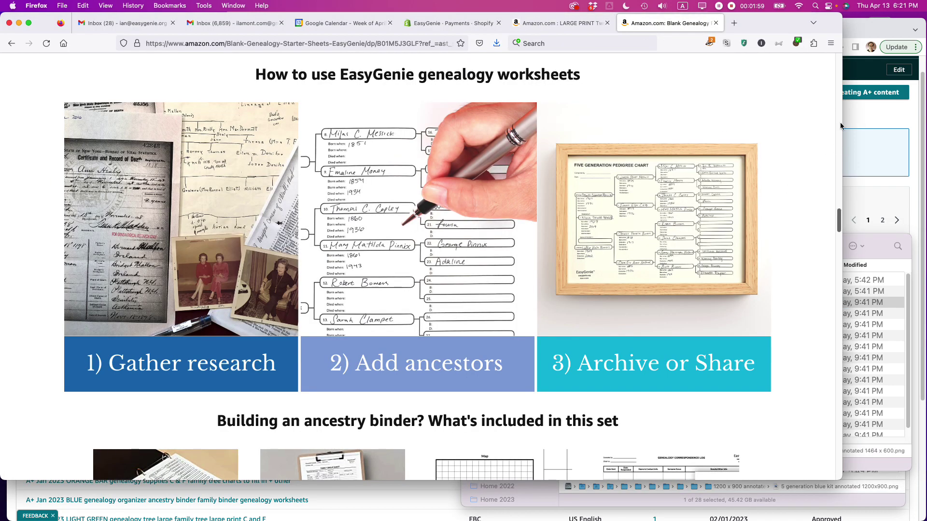
pyautogui.scroll(10, 842, 178)
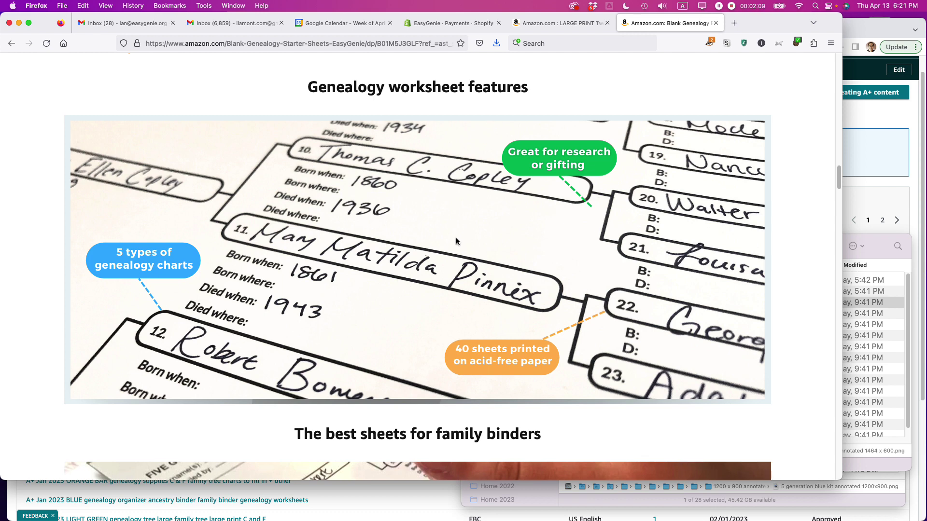
pyautogui.press('super+Tab')
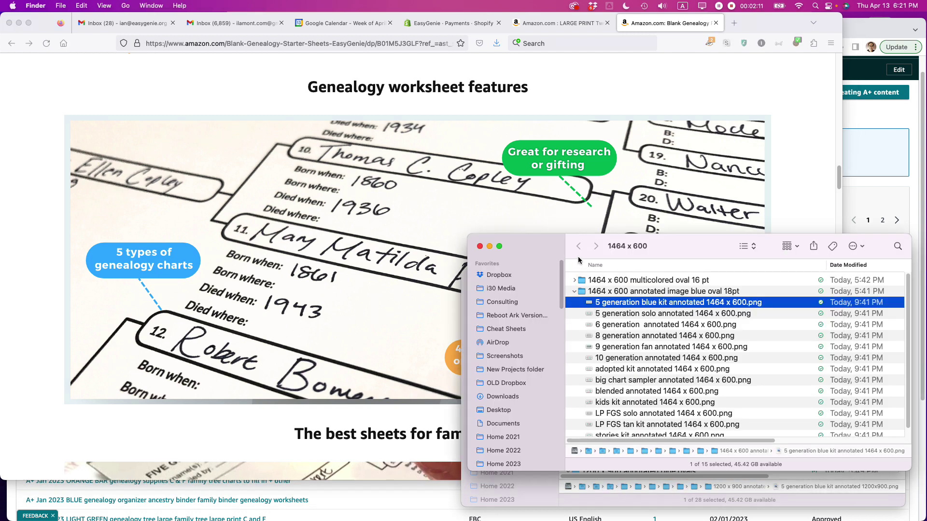
pyautogui.press('super+grave')
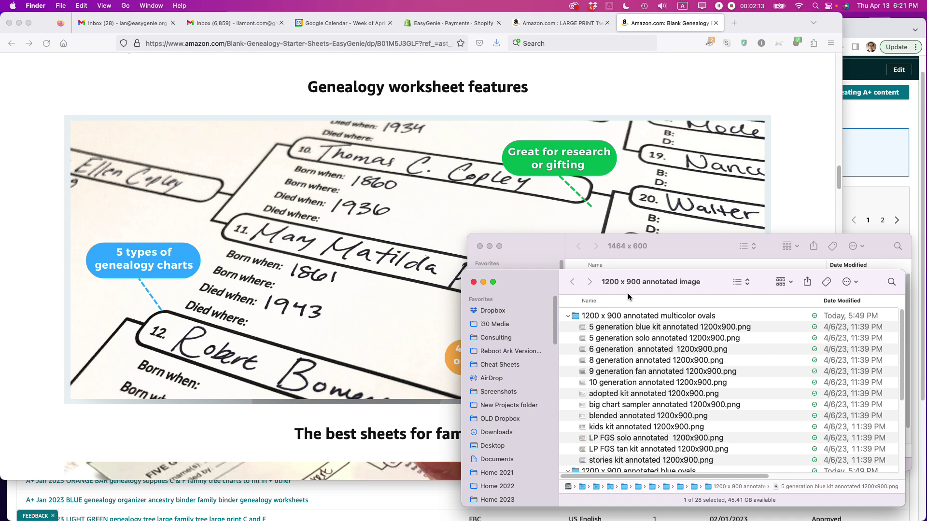
pyautogui.click(591, 86)
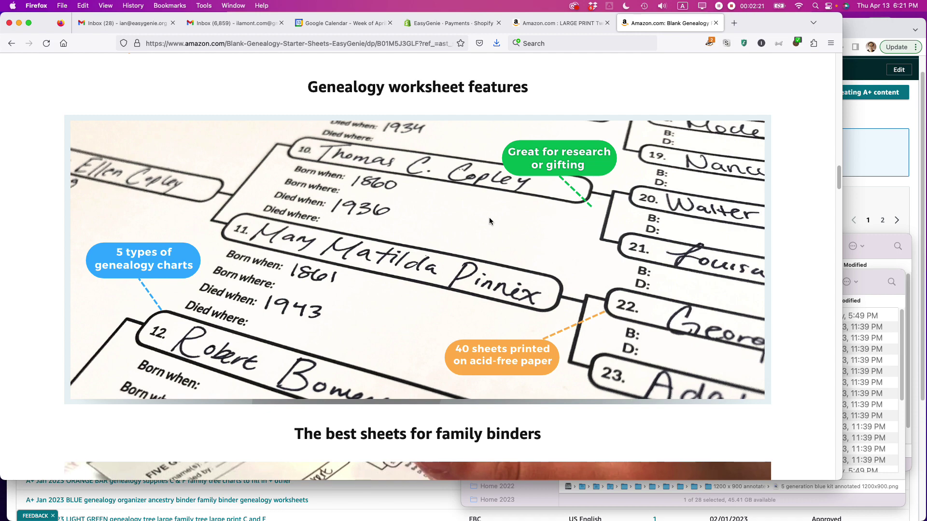
# Step: Scroll the Blank Genealogy page's A+ sections, view the LARGE PRINT 7-pack listing at $12.99, then return to A+ Content Manager
pyautogui.scroll(-8, 488, 217)
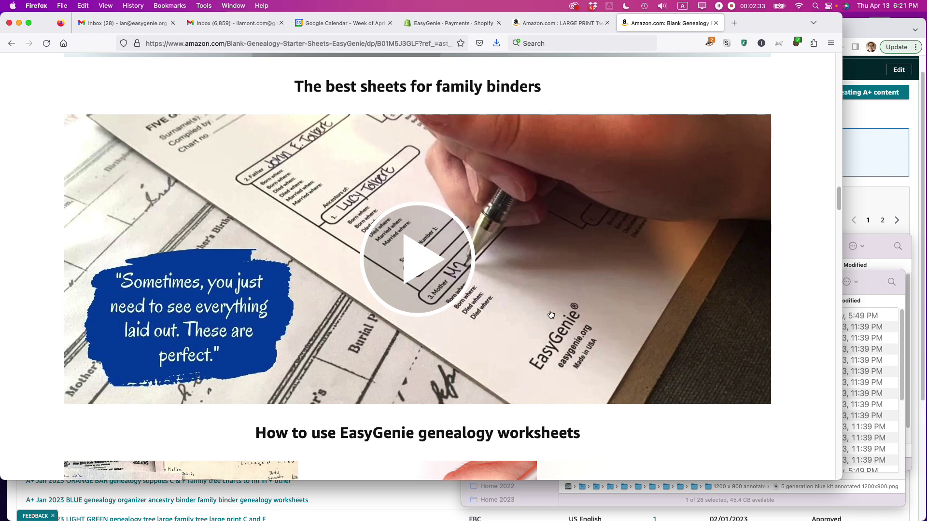
pyautogui.scroll(-10, 550, 314)
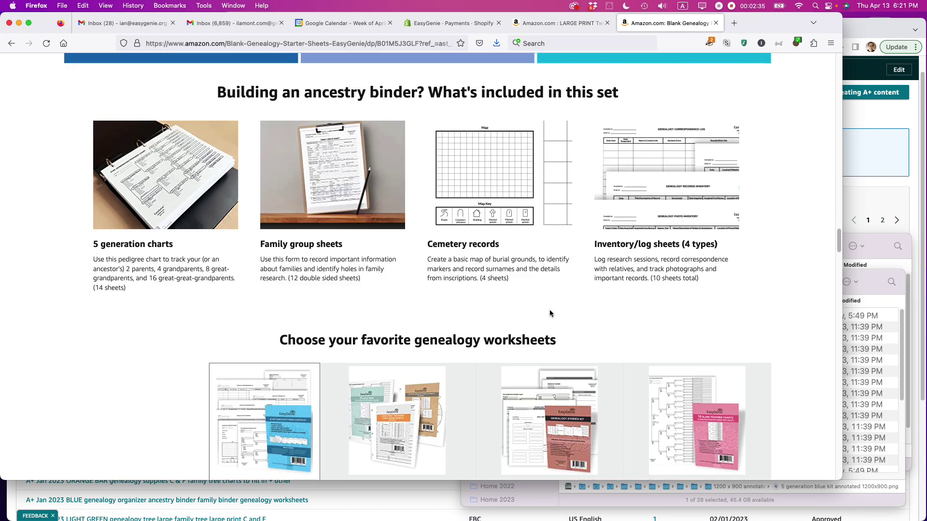
pyautogui.scroll(5, 549, 313)
pyautogui.scroll(7, 549, 313)
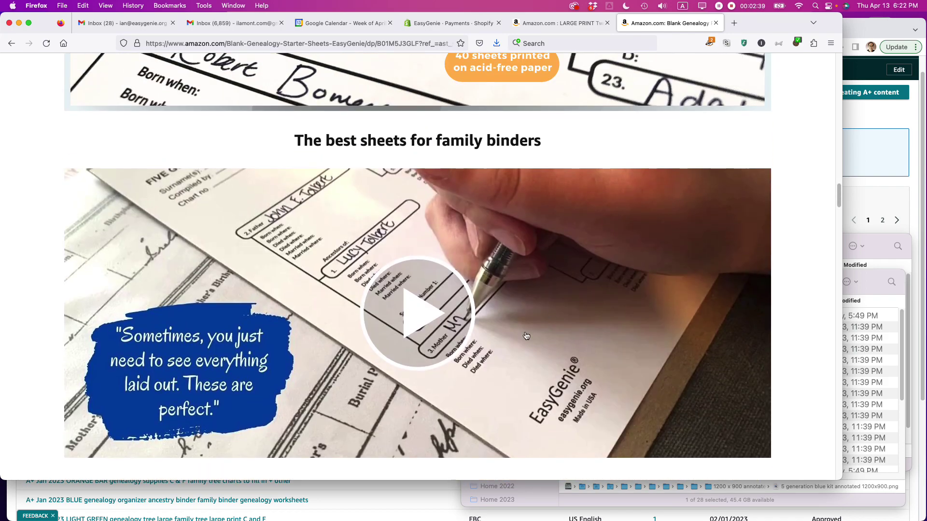
pyautogui.scroll(7, 592, 342)
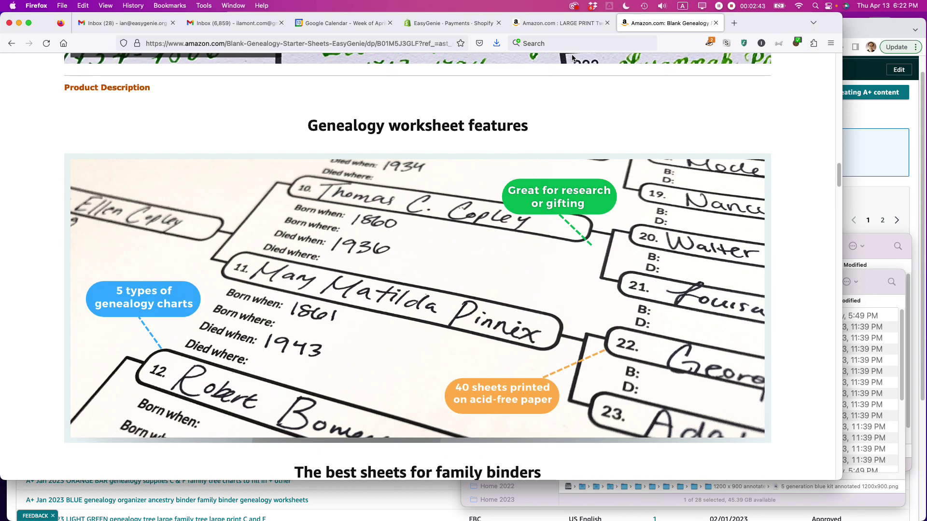
pyautogui.click(564, 24)
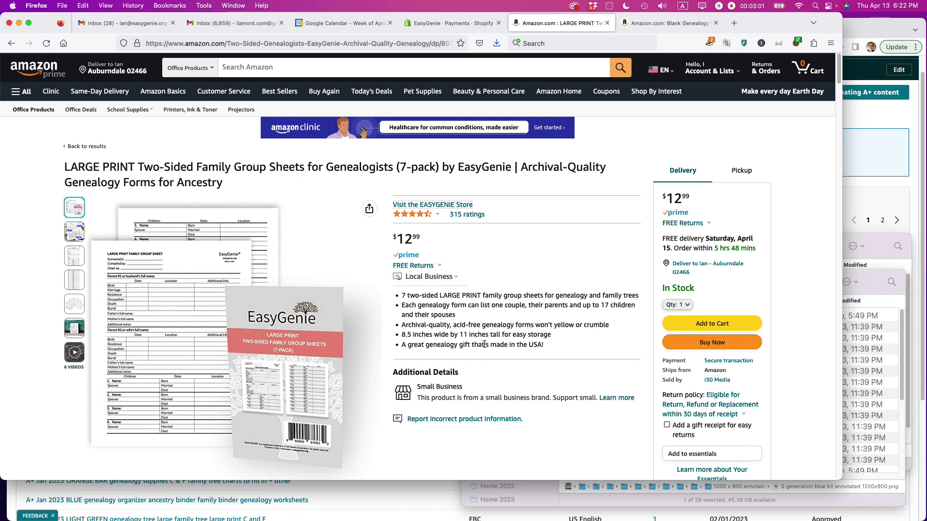
pyautogui.press('super+Tab')
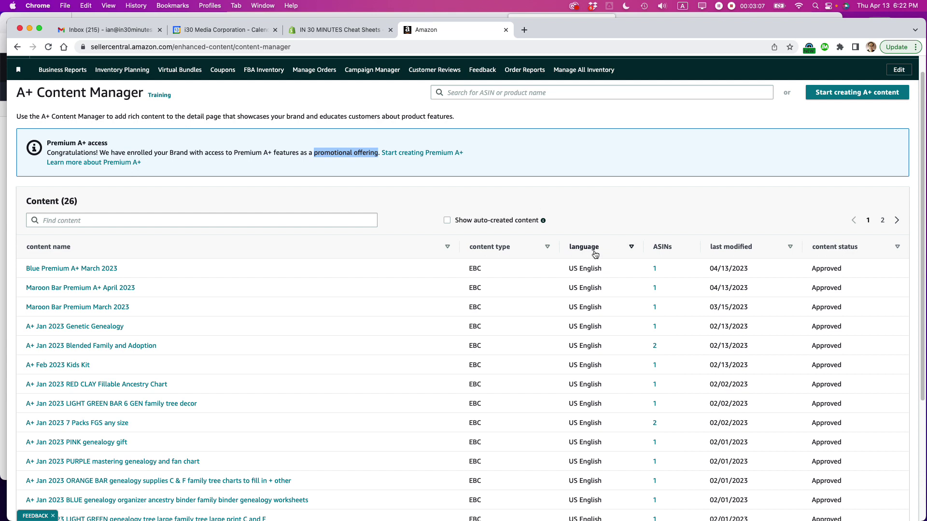
# Step: Start creating new A+ content and choose the Premium A+ type
pyautogui.click(839, 99)
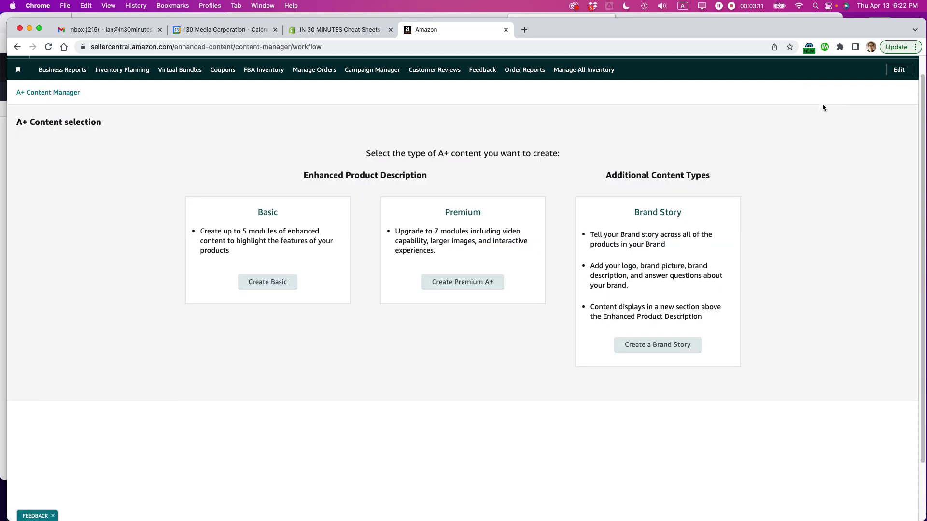
pyautogui.click(463, 282)
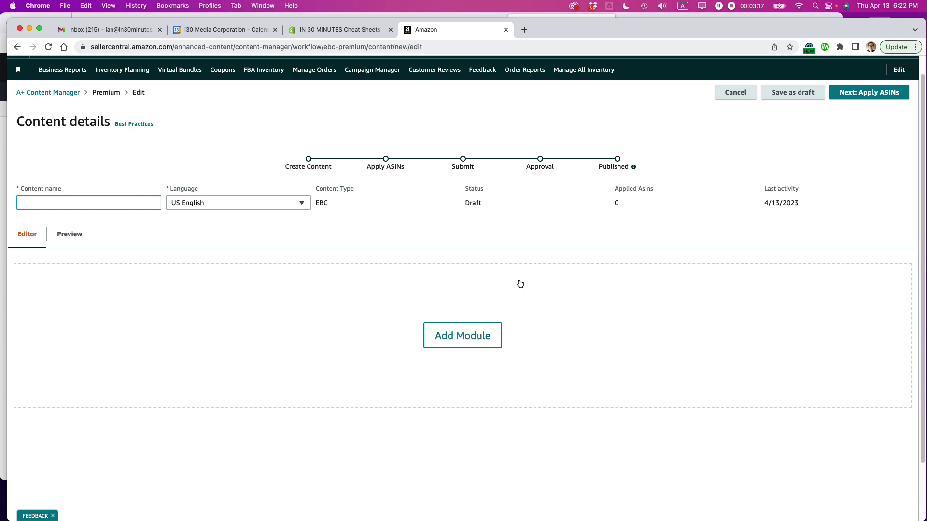
# Step: Scroll the module template catalogue and add a Premium Full Image module to the draft
pyautogui.click(461, 340)
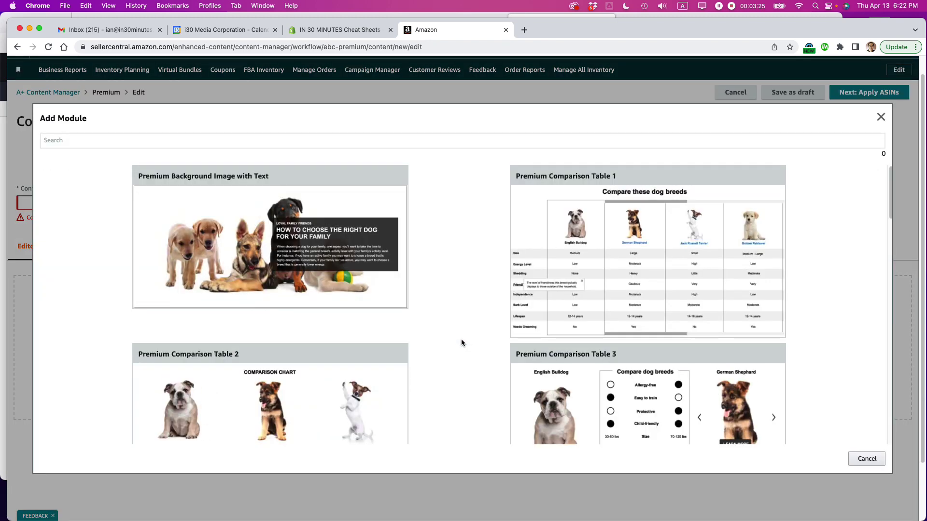
pyautogui.scroll(-5, 462, 308)
pyautogui.scroll(5, 466, 308)
pyautogui.scroll(-3, 467, 307)
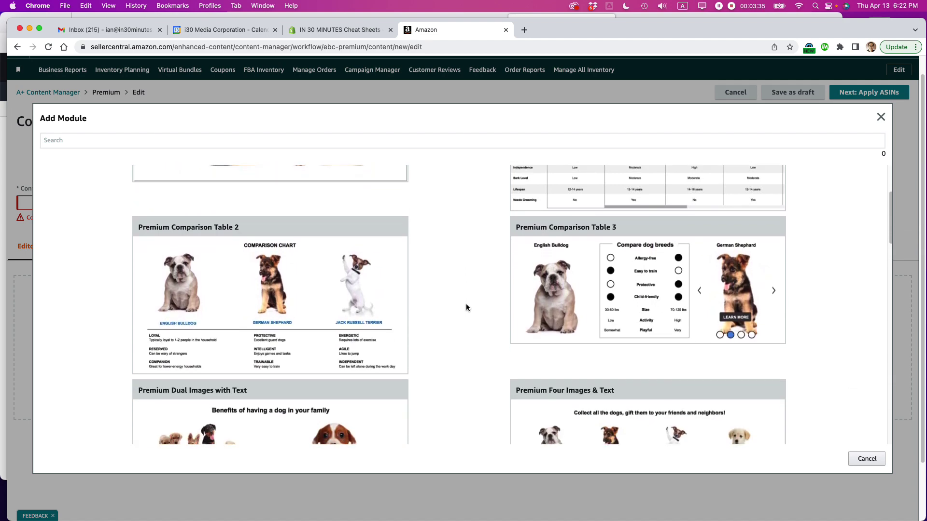
pyautogui.scroll(-4, 466, 303)
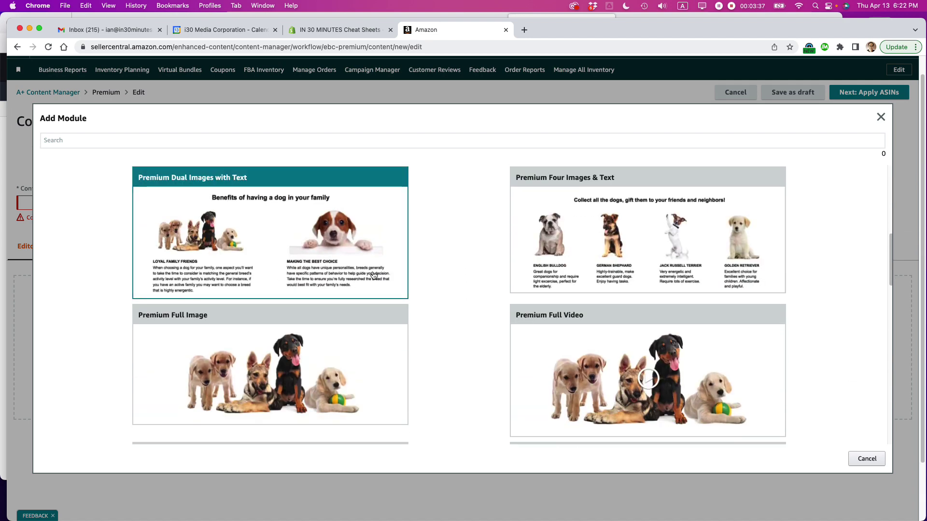
pyautogui.scroll(-2, 477, 277)
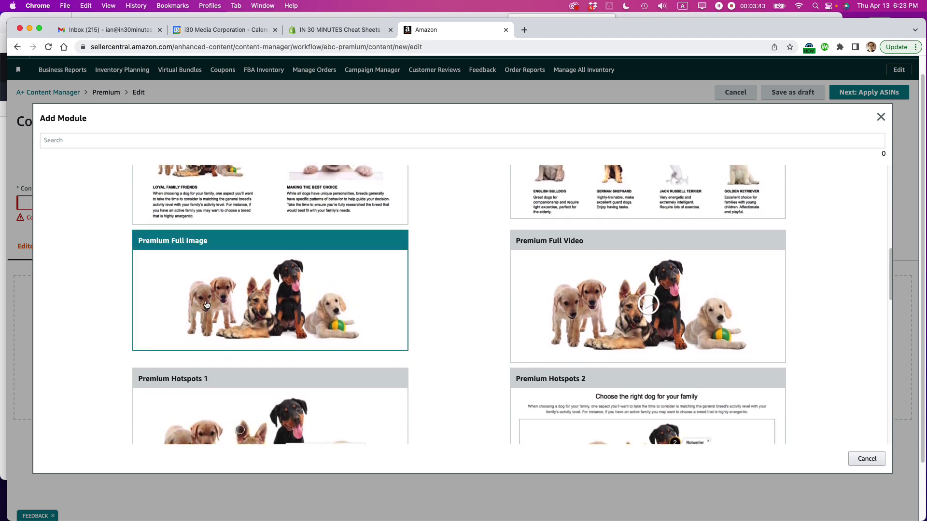
pyautogui.click(232, 298)
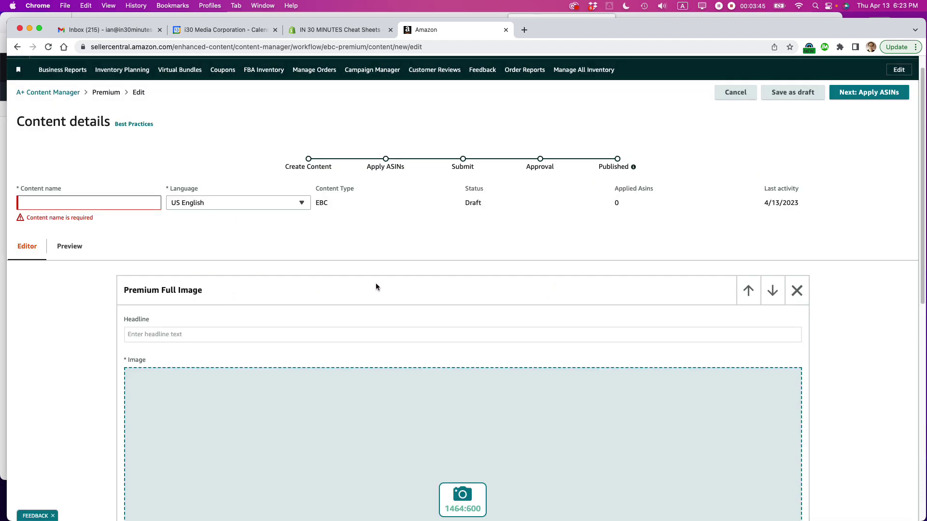
# Step: Find the LP FGS solo annotated 1464 x 600 image in the Finder image folder
pyautogui.scroll(-5, 376, 285)
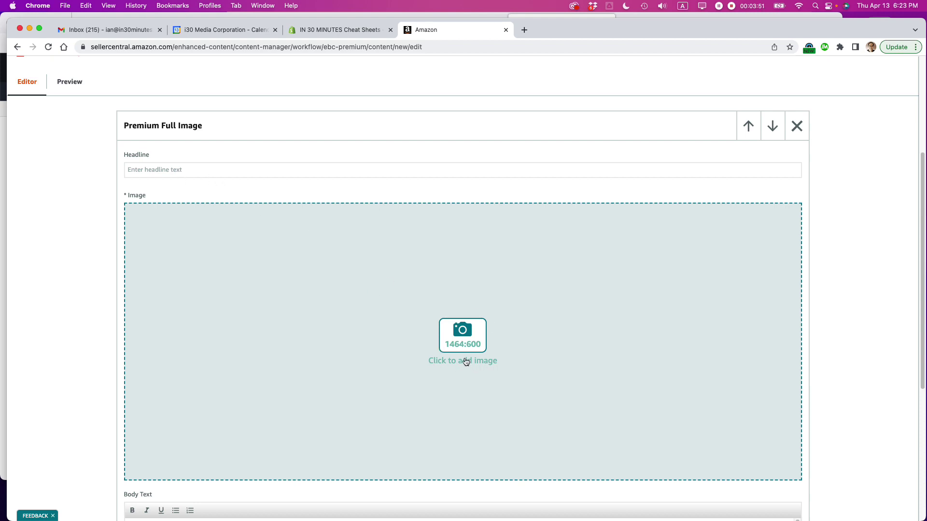
pyautogui.press('super+Tab')
pyautogui.press('super+Tab')
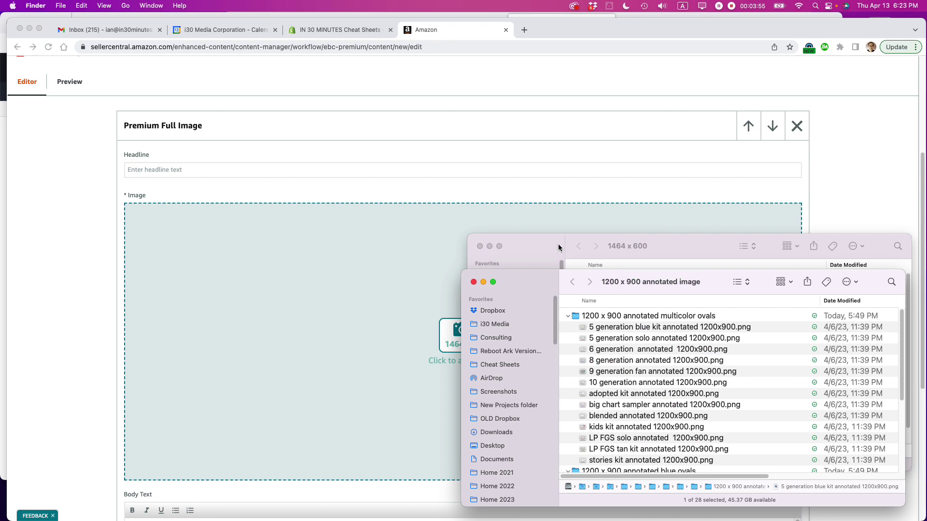
pyautogui.click(555, 246)
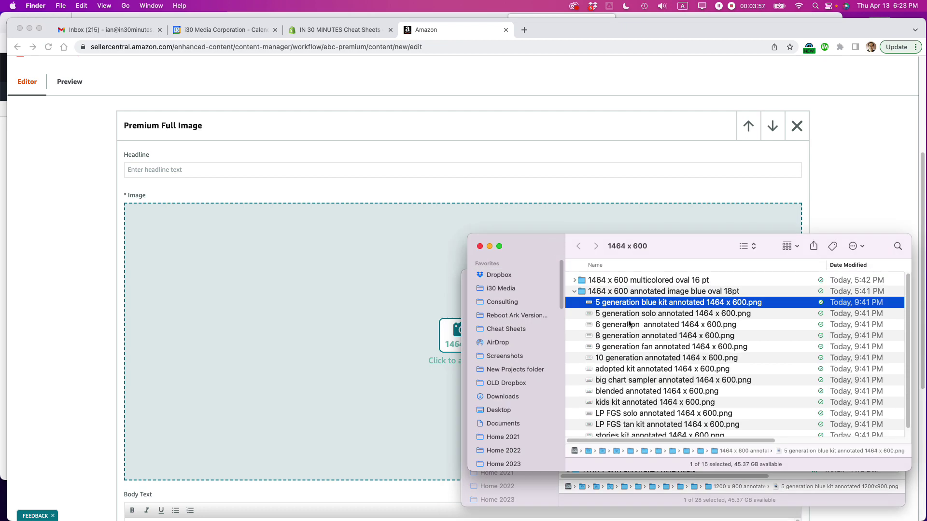
pyautogui.scroll(-1, 648, 356)
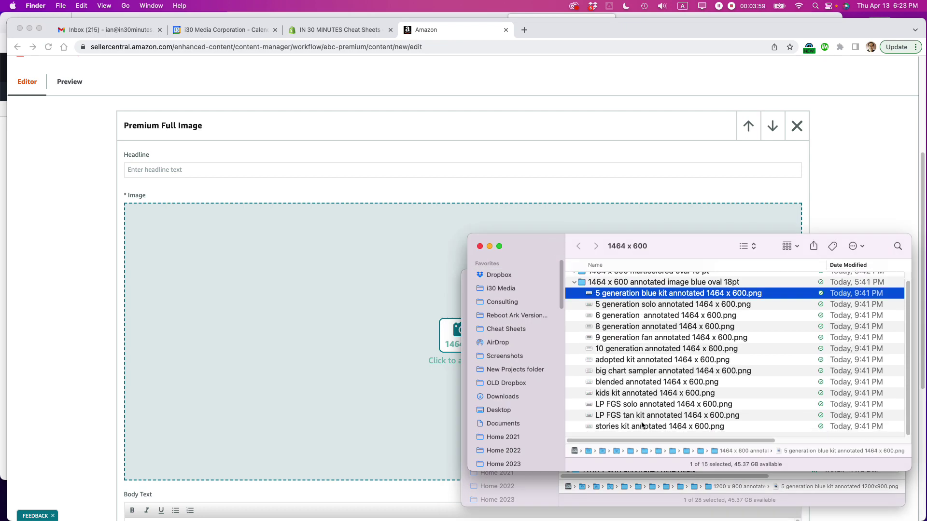
pyautogui.click(635, 405)
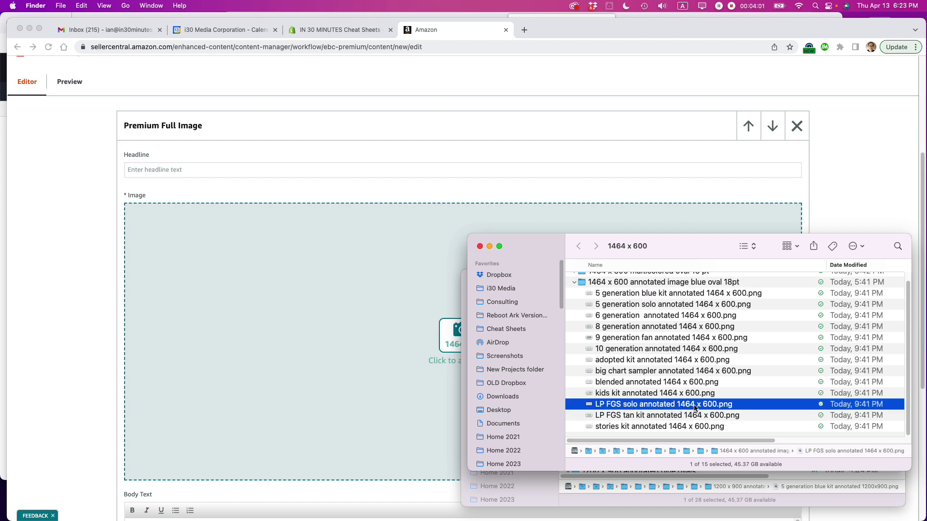
# Step: Drag the image into the module, close the stray image tab, and open the module's Add Image window
pyautogui.moveTo(674, 409); pyautogui.dragTo(415, 319)
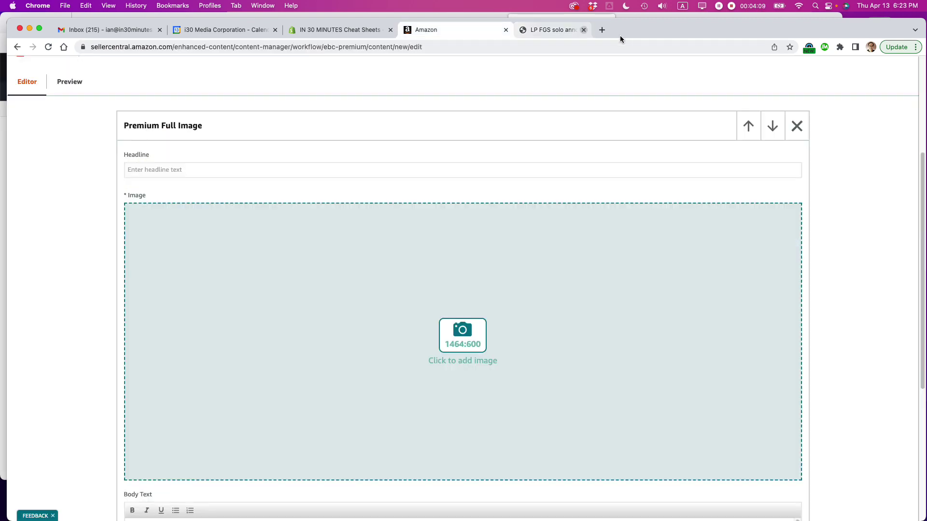
pyautogui.click(621, 29)
pyautogui.click(464, 359)
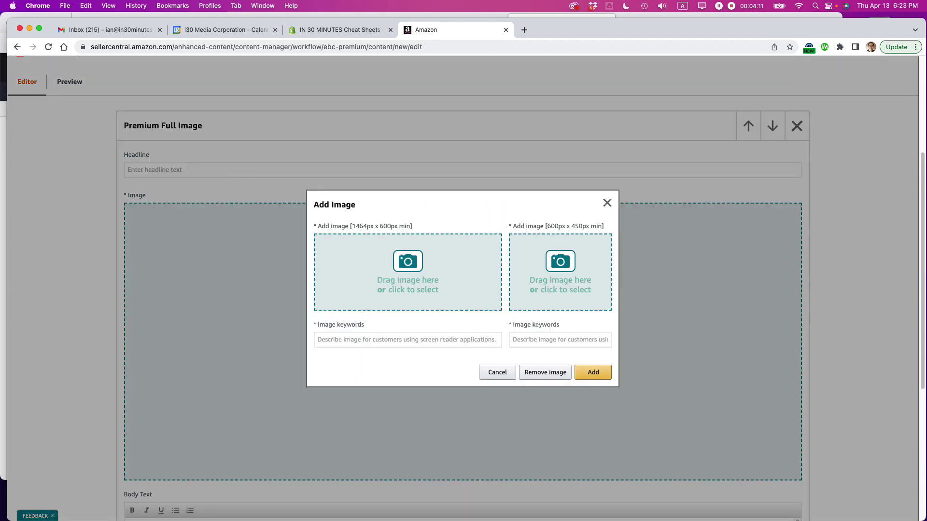
# Step: Drop the LP FGS solo image into the 1464 x 600 slot with keywords 'family group sheets 7 pack'
pyautogui.press('super+Tab')
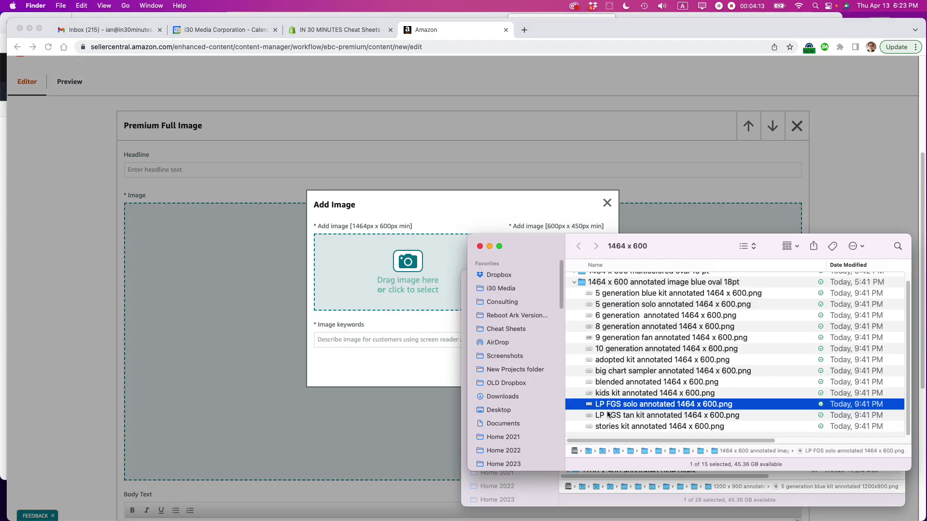
pyautogui.moveTo(602, 412); pyautogui.dragTo(393, 286)
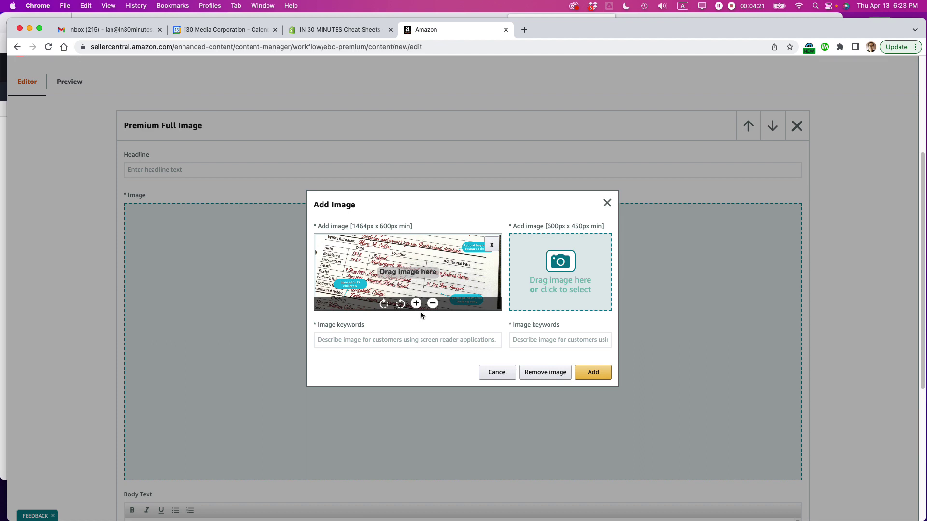
pyautogui.click(361, 339)
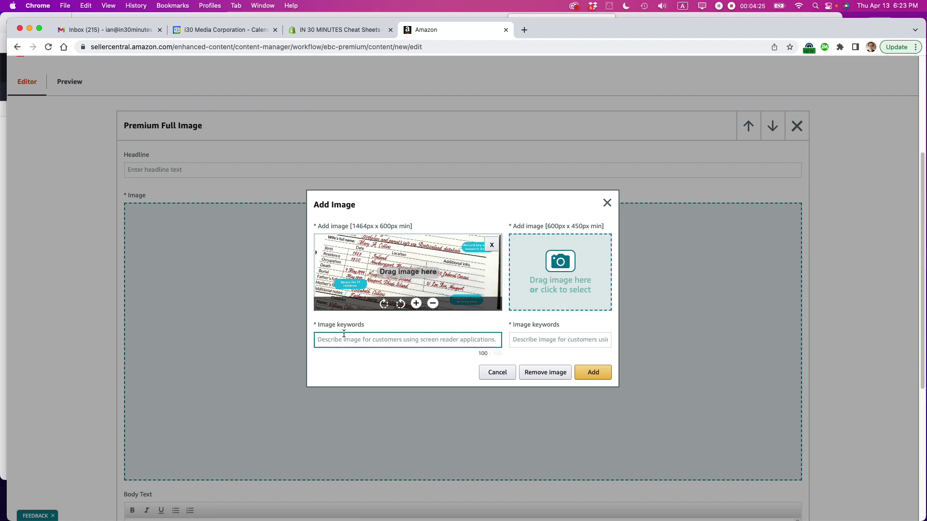
pyautogui.write('family ')
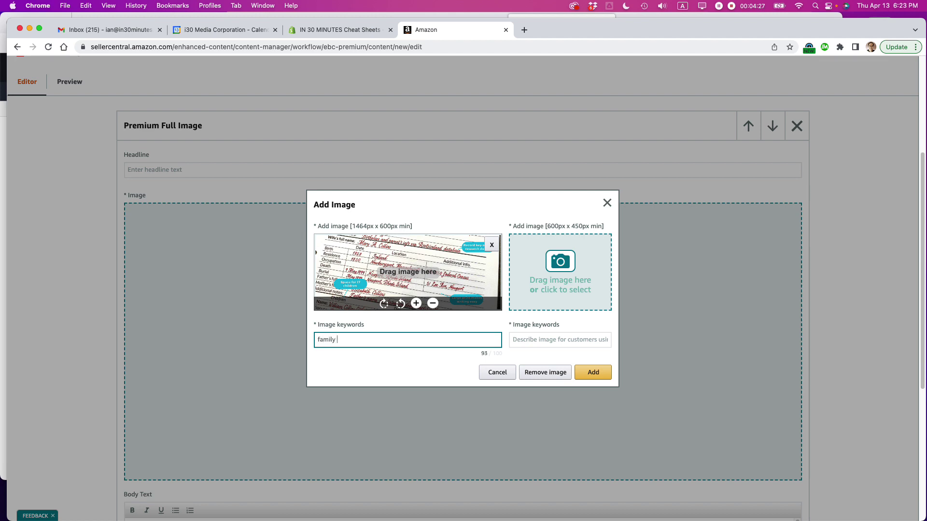
pyautogui.write('group sheets 7 pack')
# Step: Copy the same 'family group sheets 7 pack' keywords into the small image's keyword field
pyautogui.press('super+a')
pyautogui.press('super+c')
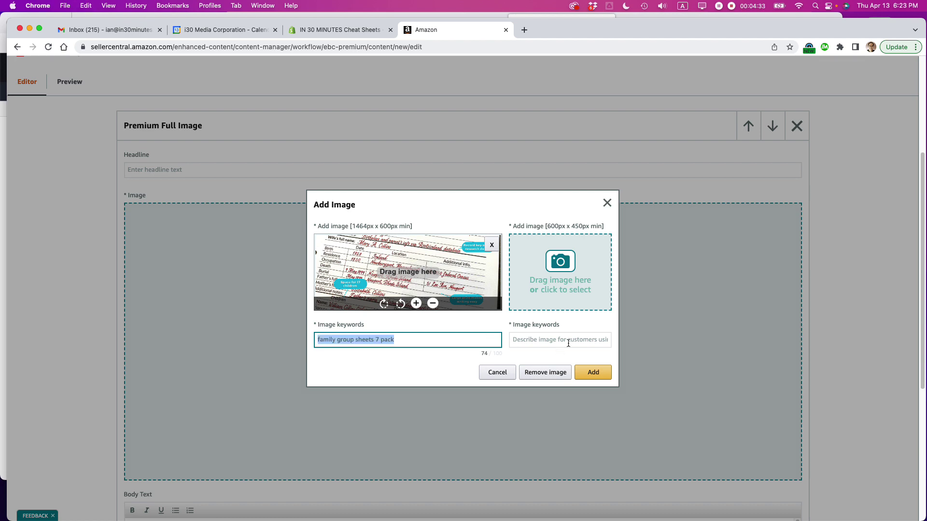
pyautogui.click(559, 340)
pyautogui.press('super+v')
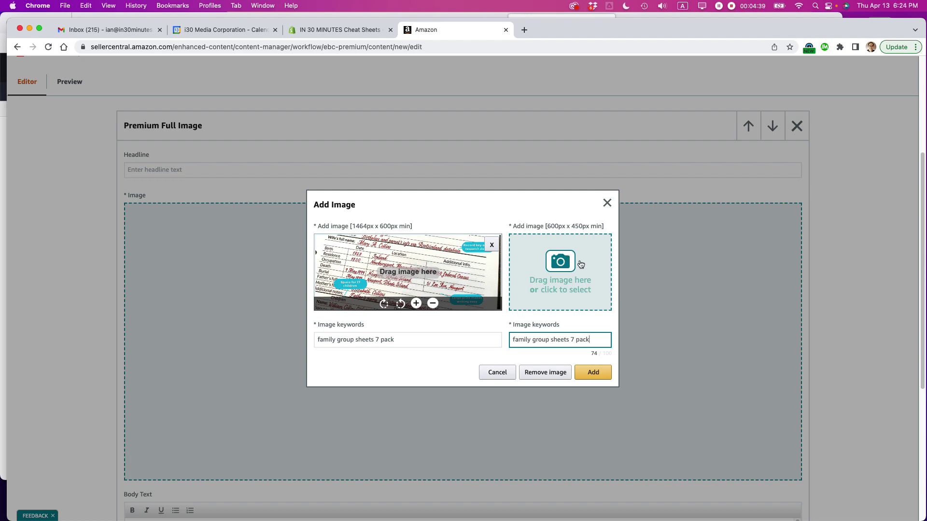
pyautogui.press('super+Tab')
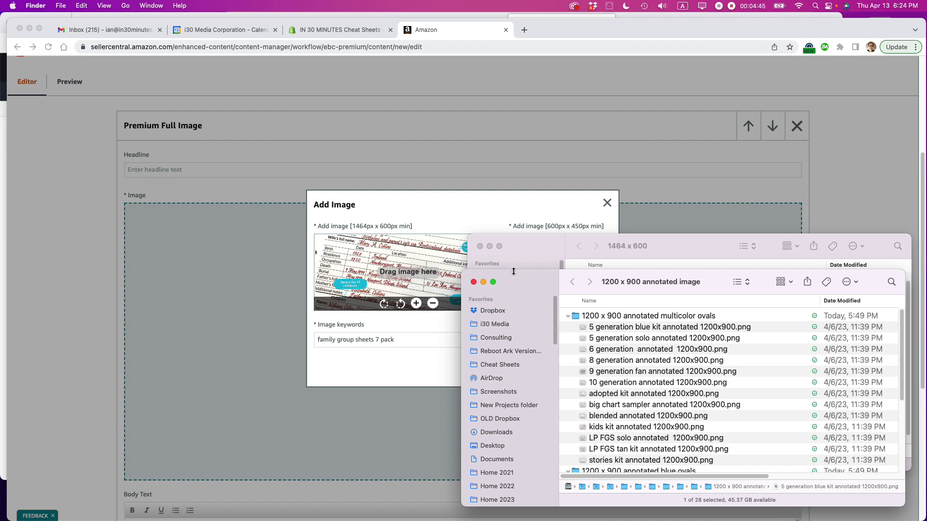
# Step: Drop an LP FGS solo 1200x900 image into the small slot, then remove it as the wrong version
pyautogui.moveTo(519, 252); pyautogui.dragTo(520, 276)
pyautogui.press('super+grave')
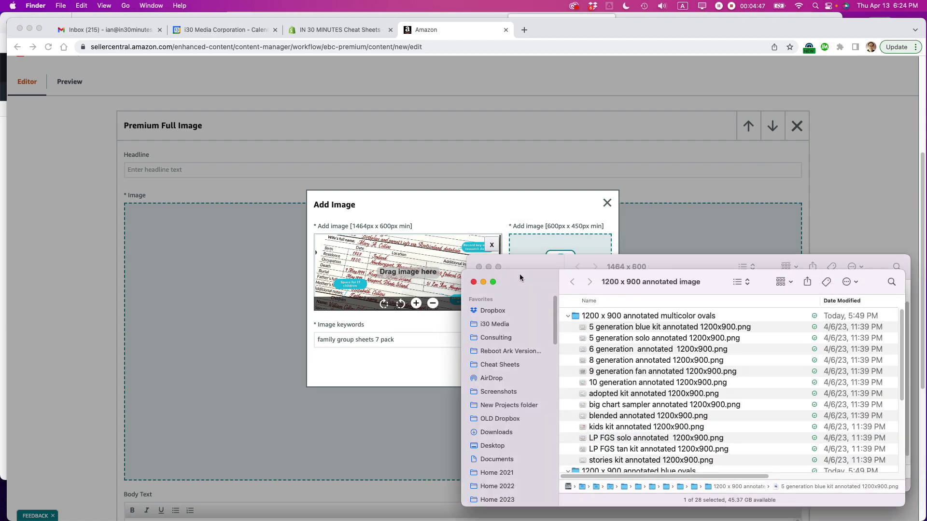
pyautogui.click(608, 439)
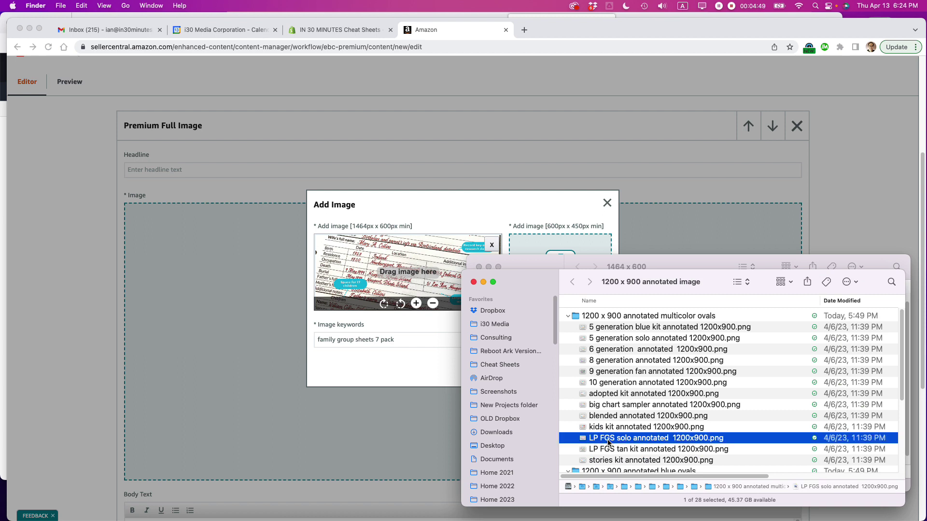
pyautogui.moveTo(608, 441); pyautogui.dragTo(535, 246)
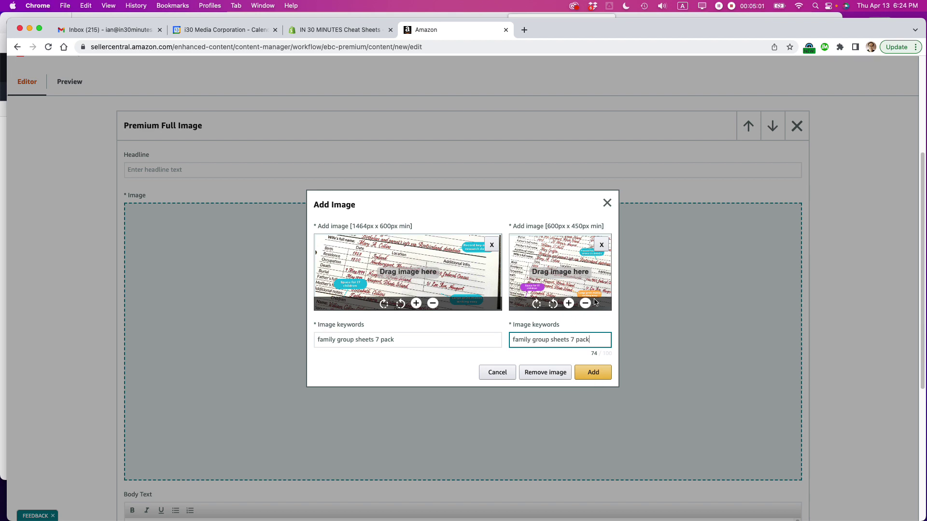
pyautogui.click(602, 245)
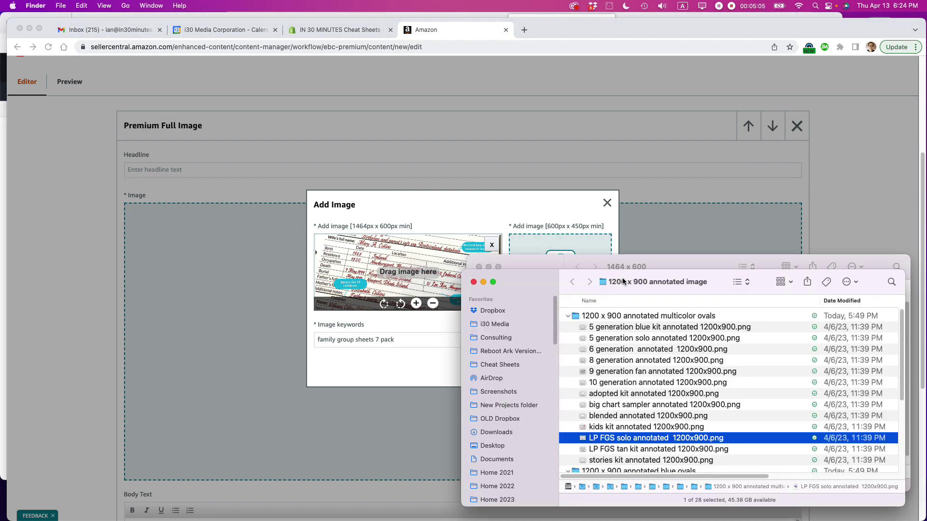
# Step: Add the blue-oval LP FGS solo 1200x900 image as the small version and place both images in the module
pyautogui.click(568, 315)
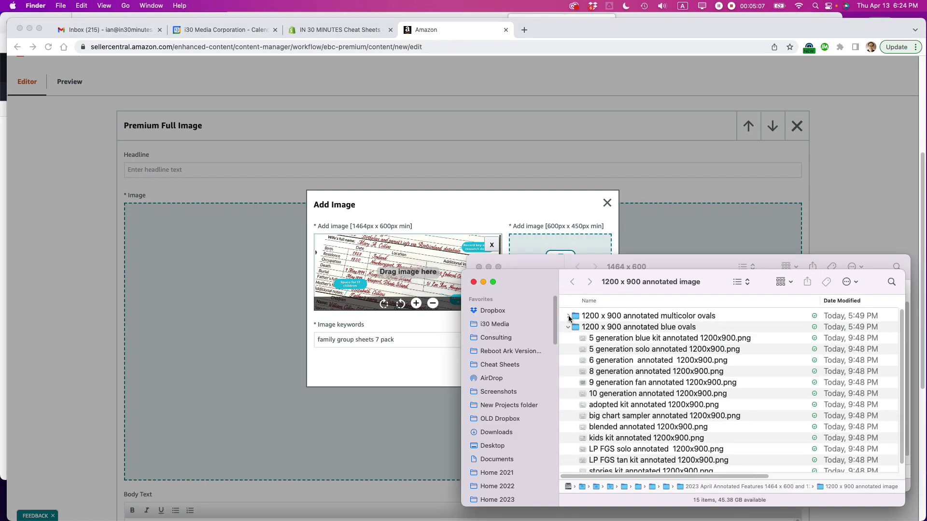
pyautogui.scroll(-1, 637, 357)
pyautogui.click(617, 441)
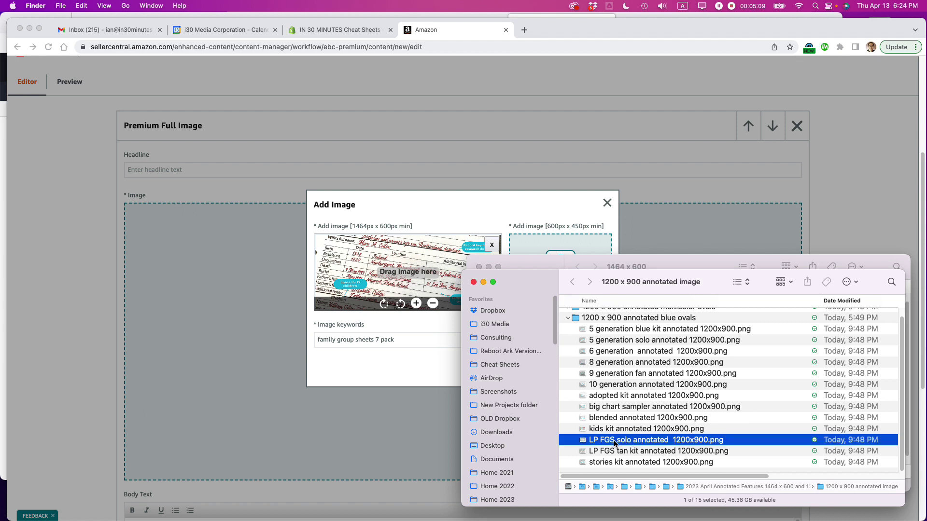
pyautogui.moveTo(617, 440)
pyautogui.mouseDown()
pyautogui.moveTo(605, 273)
pyautogui.moveTo(540, 249)
pyautogui.mouseUp()
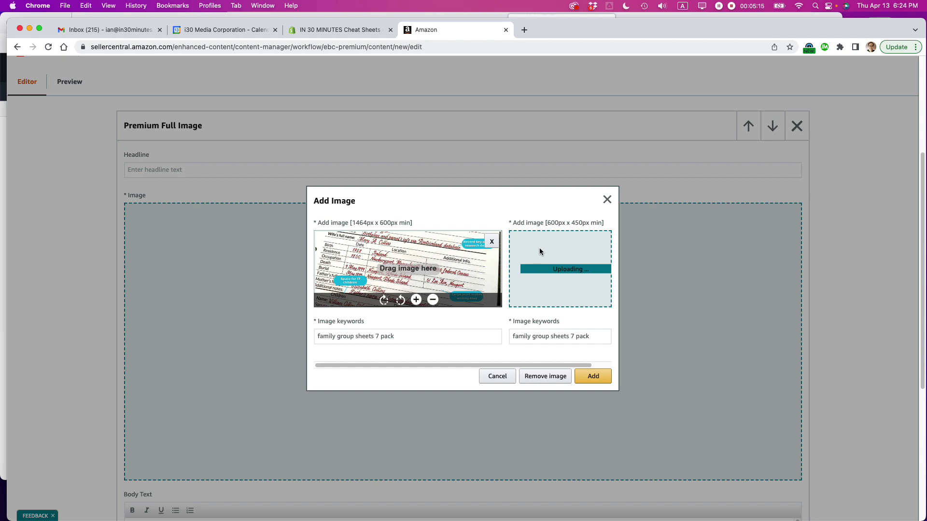
pyautogui.click(585, 373)
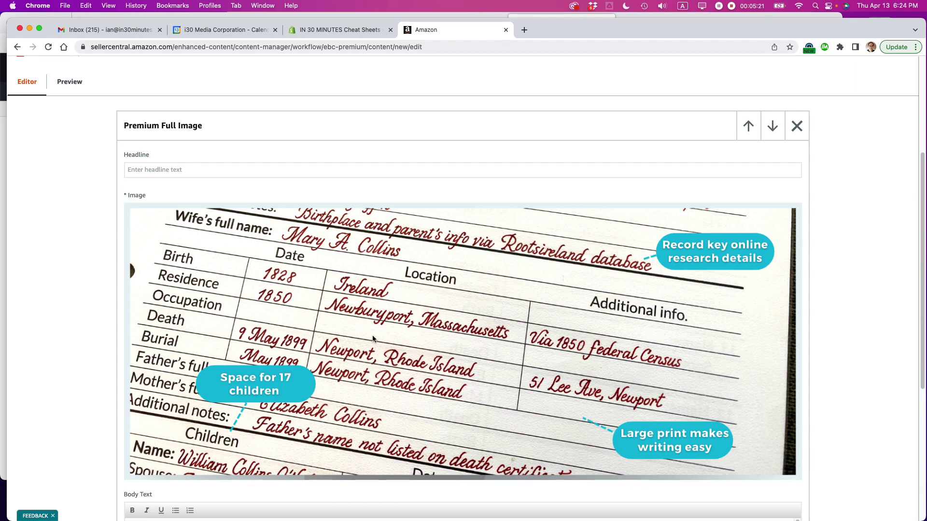
# Step: Enter 'Family Group Sheets done right' as the Premium Full Image module's headline
pyautogui.scroll(-5, 320, 276)
pyautogui.scroll(3, 320, 276)
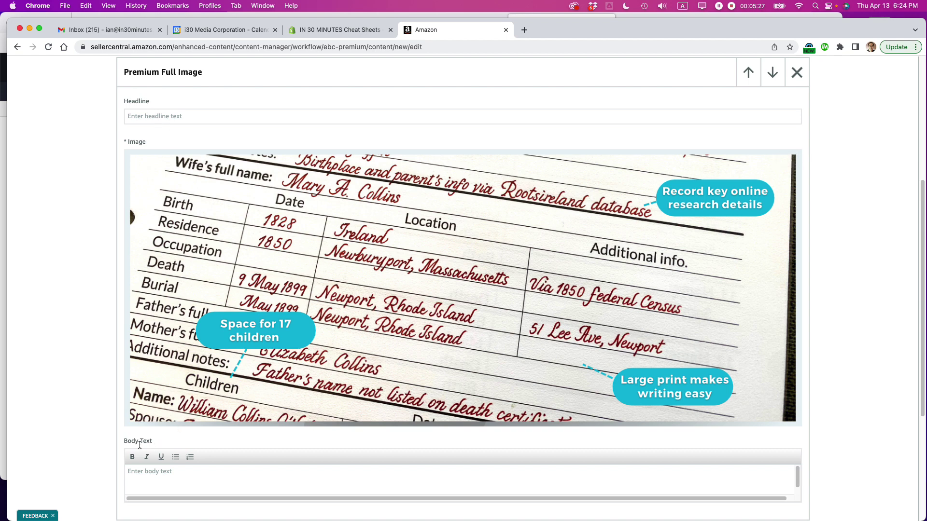
pyautogui.moveTo(155, 441); pyautogui.dragTo(124, 440)
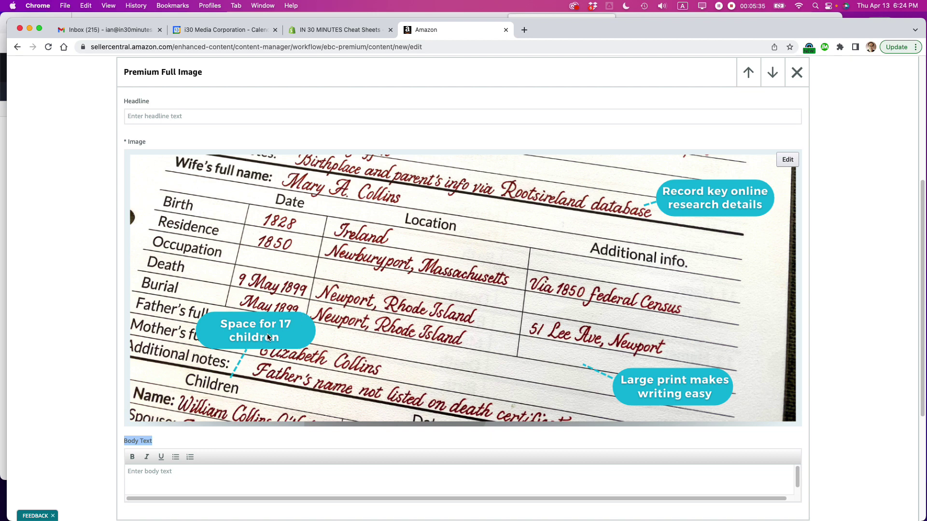
pyautogui.click(136, 116)
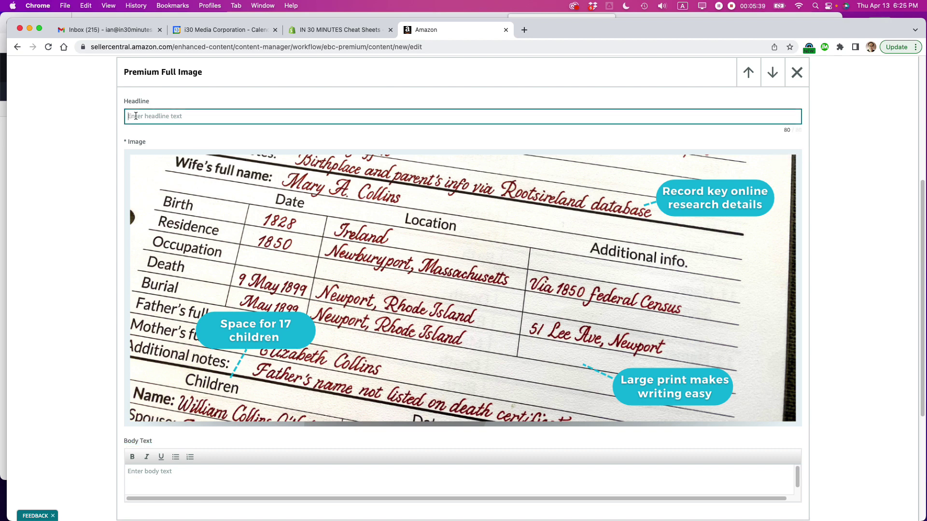
pyautogui.write('Family Group Sheets done right')
pyautogui.press('super+Tab')
pyautogui.press('super+Tab')
pyautogui.click(671, 23)
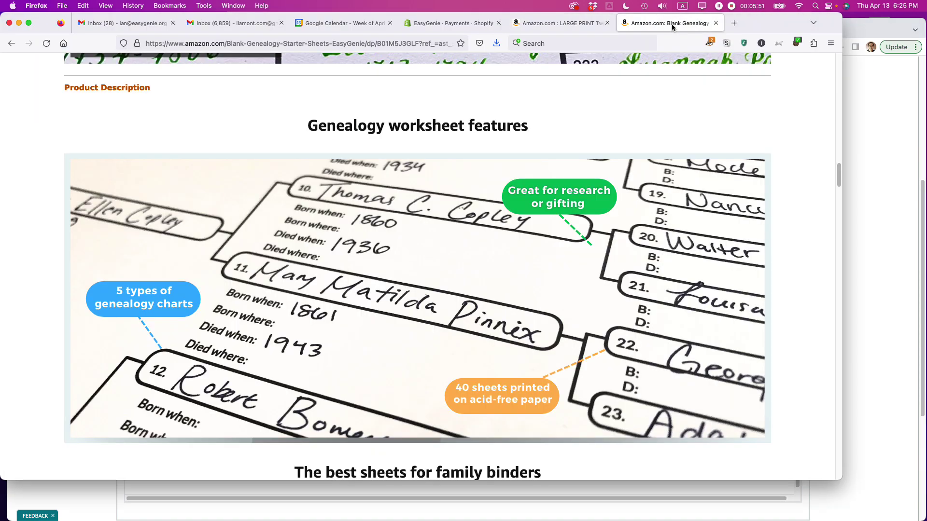
pyautogui.scroll(1, 565, 263)
pyautogui.scroll(-2, 566, 263)
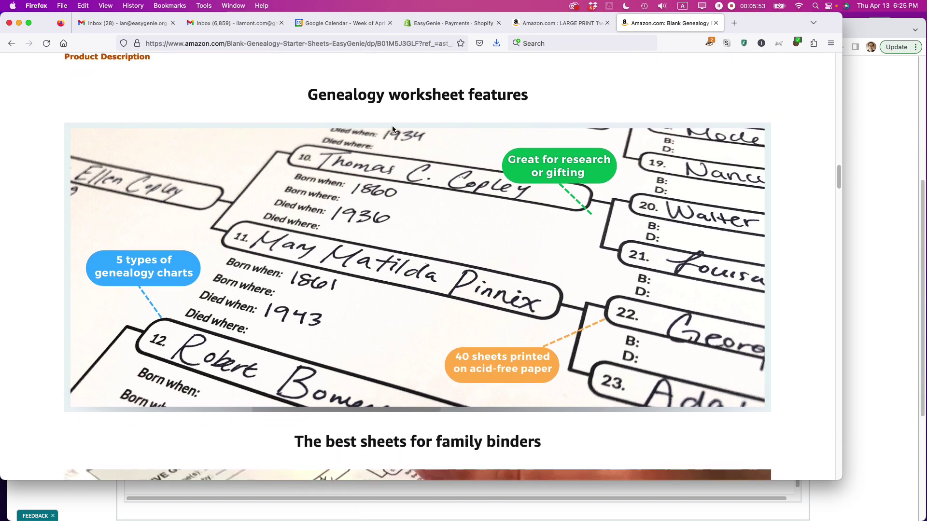
pyautogui.moveTo(316, 94); pyautogui.dragTo(528, 94)
pyautogui.scroll(-3, 462, 170)
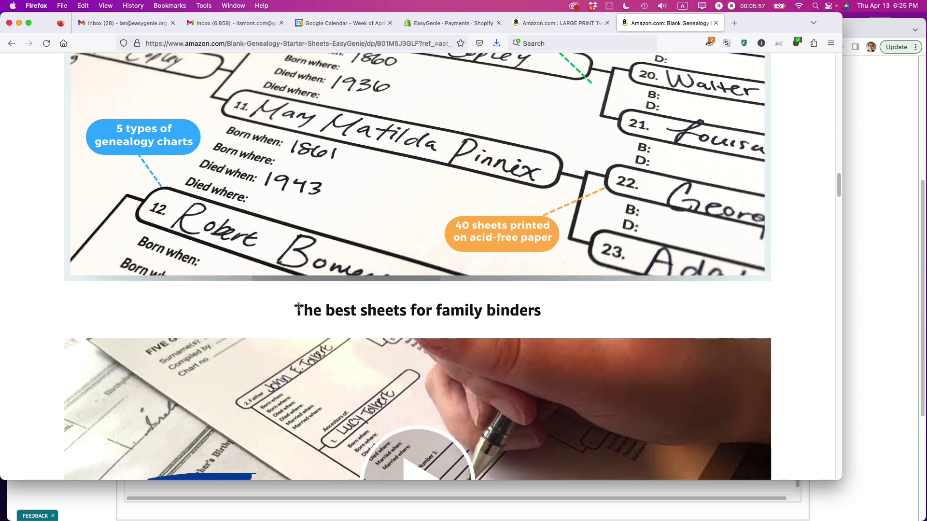
pyautogui.moveTo(297, 303); pyautogui.dragTo(559, 311)
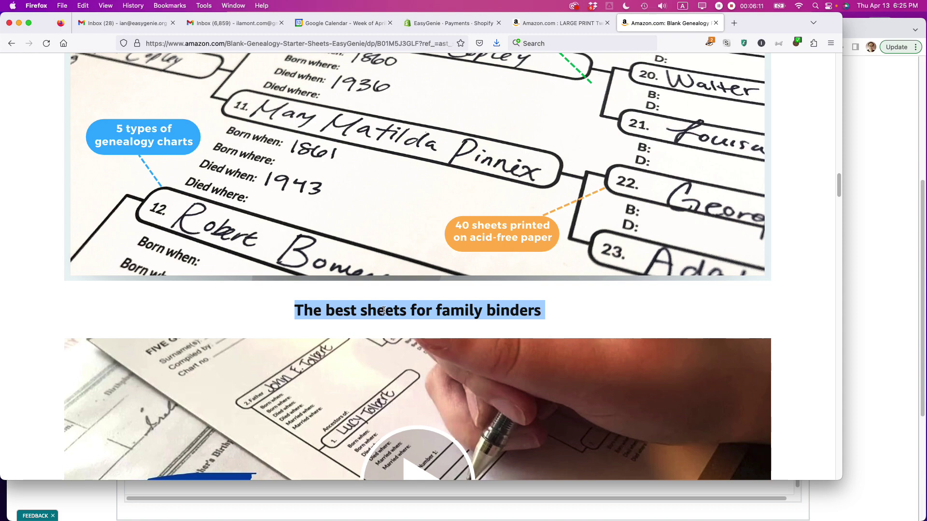
pyautogui.press('super+Tab')
pyautogui.scroll(-5, 421, 303)
# Step: Add a Premium Full Video module from the template list and scroll down to its ADD VIDEO button
pyautogui.click(456, 399)
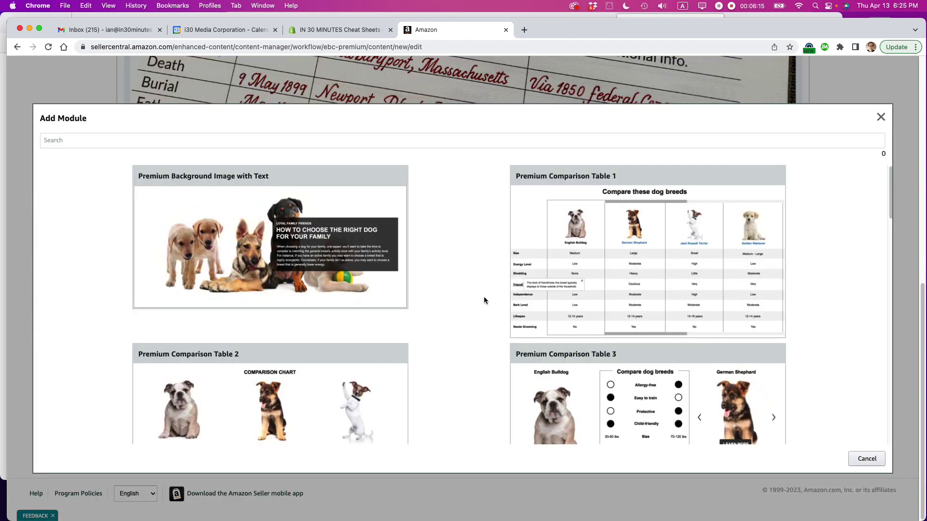
pyautogui.scroll(-10, 484, 299)
pyautogui.scroll(-1, 484, 296)
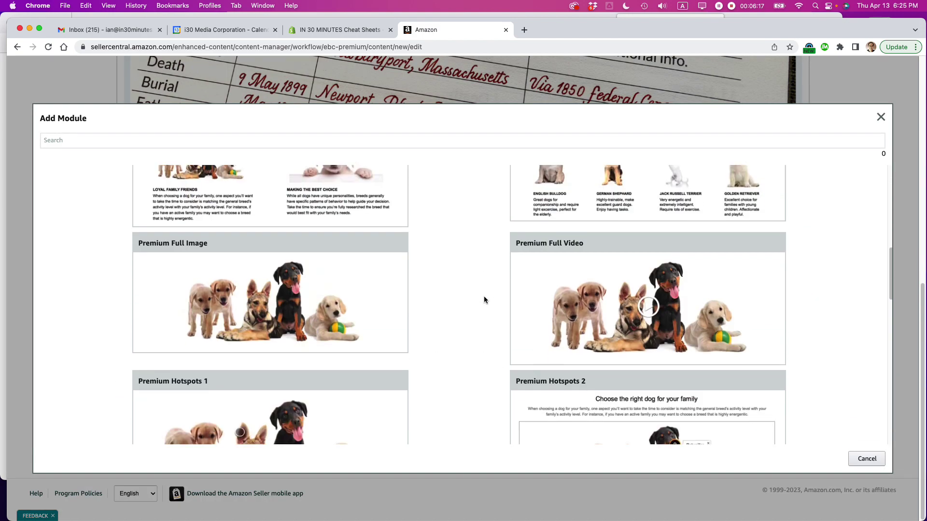
pyautogui.click(647, 306)
pyautogui.scroll(-4, 531, 302)
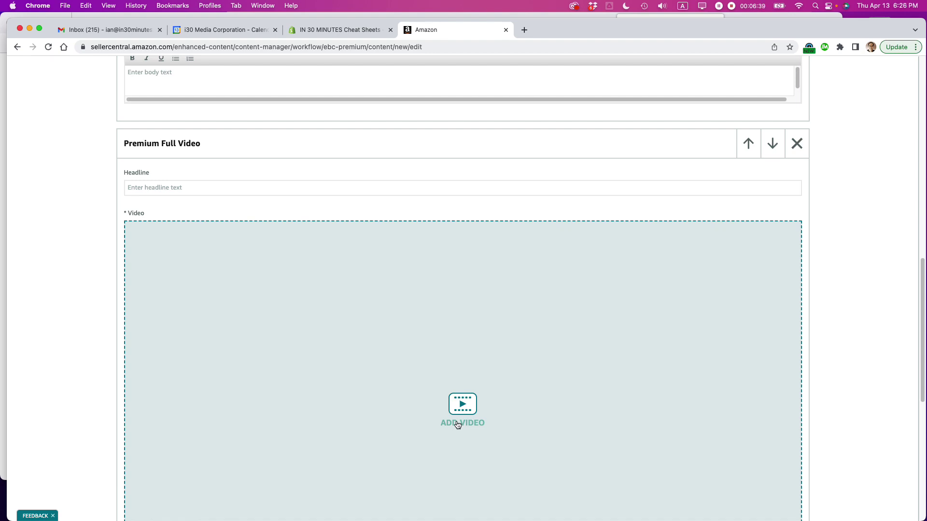
pyautogui.scroll(-1, 457, 422)
# Step: Open the Add Video form, highlight its 1464:600 preview requirement, and open the video file picker
pyautogui.click(452, 397)
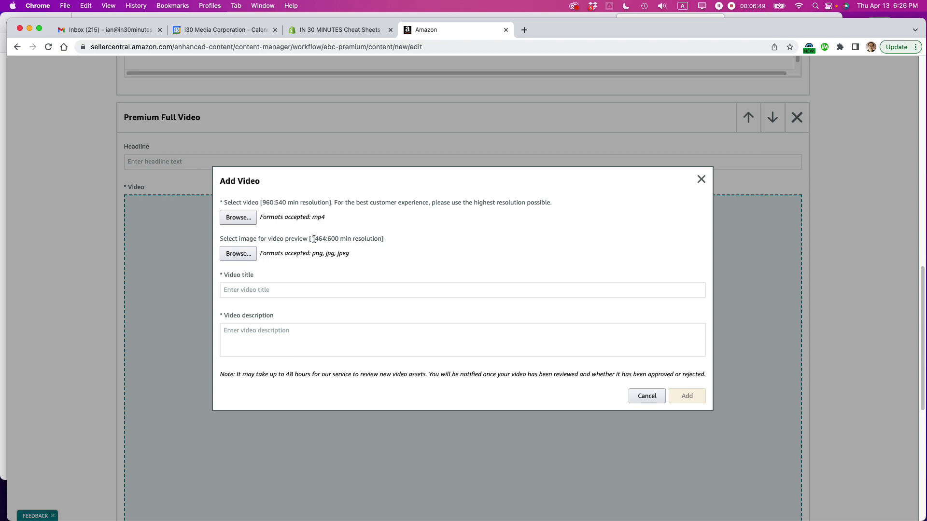
pyautogui.moveTo(311, 238); pyautogui.dragTo(339, 239)
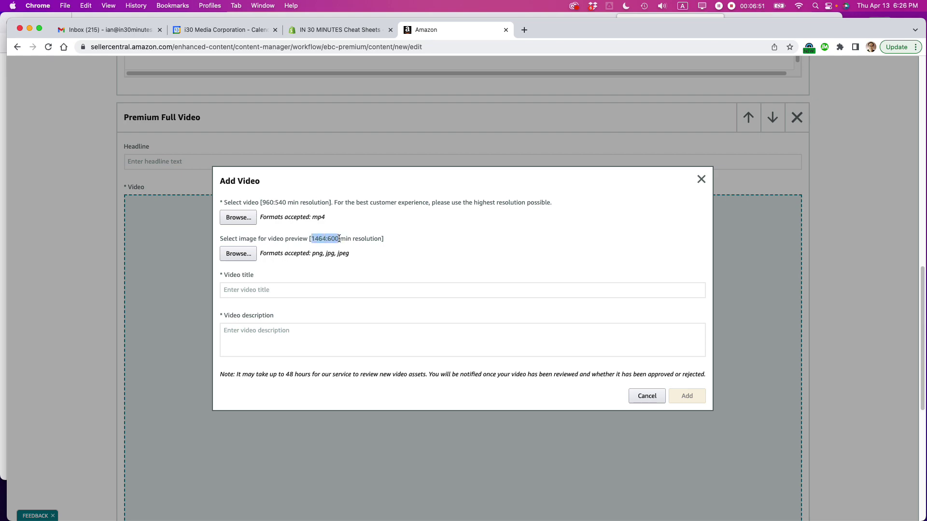
pyautogui.click(247, 218)
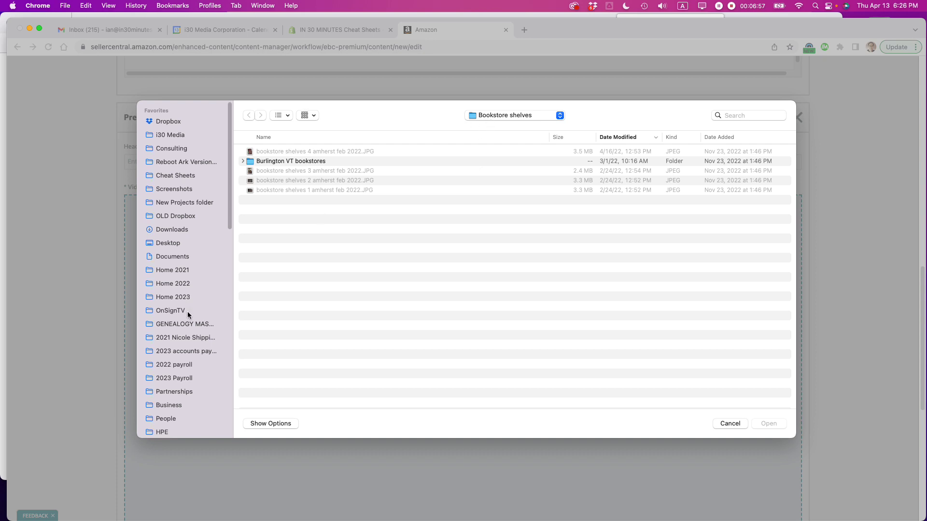
# Step: Check the picker's location list and scroll the Favorites sidebar toward the EasyGenie Website folder
pyautogui.scroll(-10, 187, 311)
pyautogui.click(502, 116)
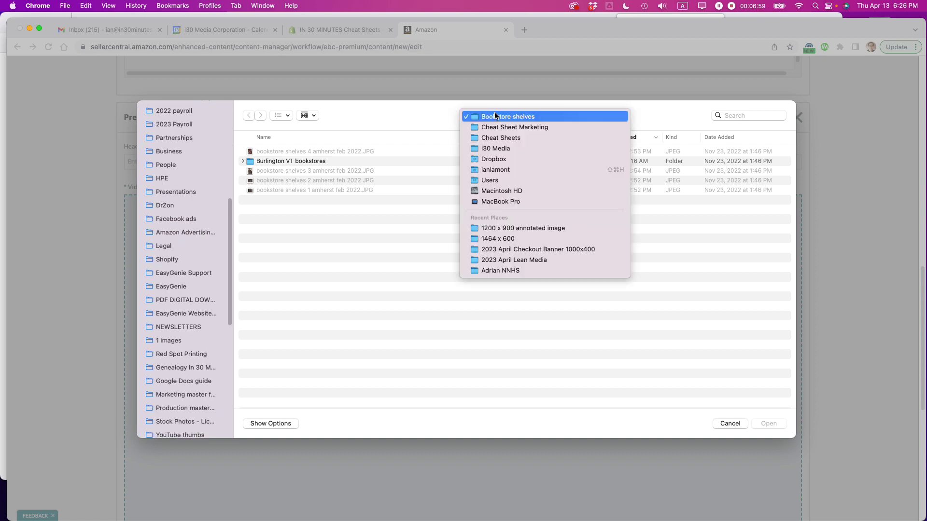
pyautogui.click(494, 115)
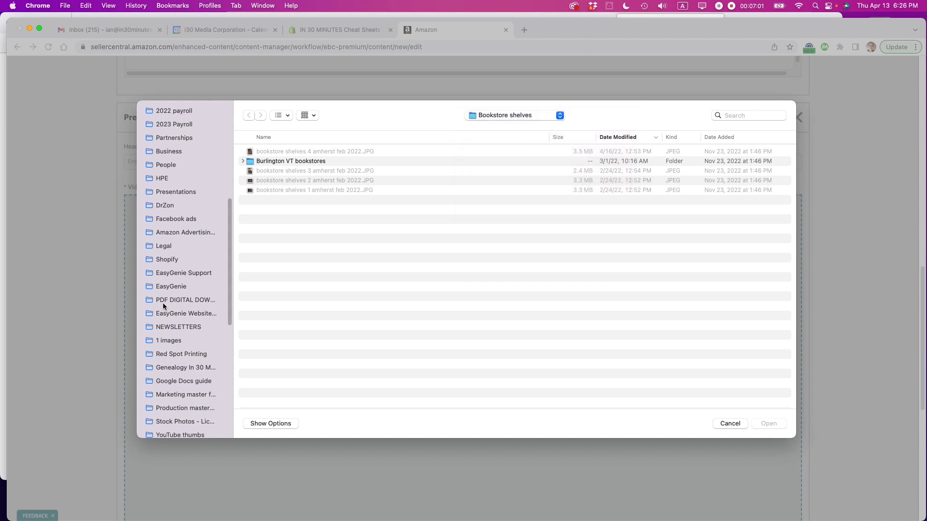
pyautogui.scroll(-3, 179, 304)
pyautogui.scroll(-3, 180, 339)
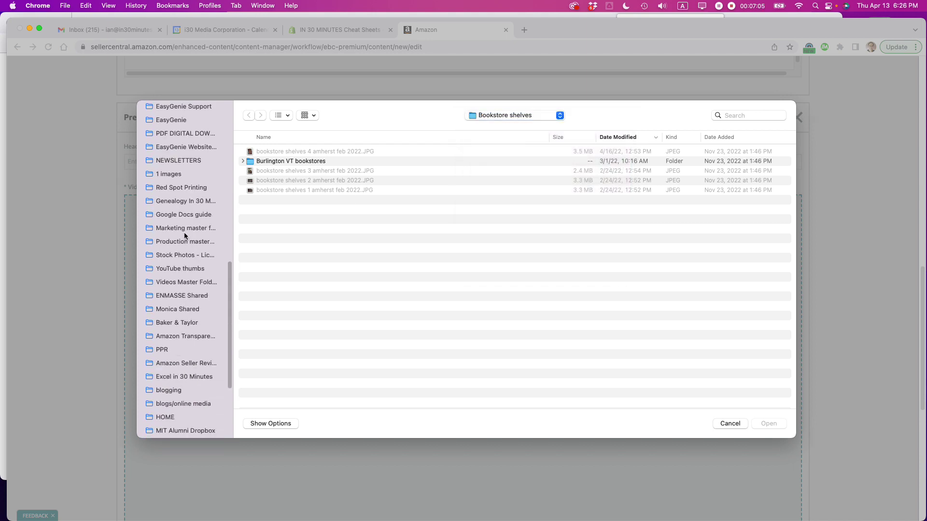
pyautogui.scroll(-1, 186, 289)
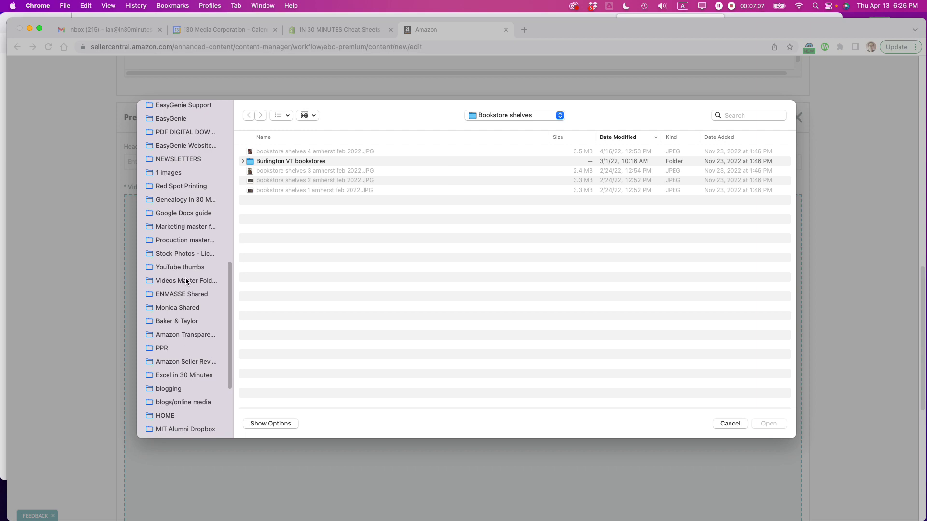
pyautogui.scroll(-3, 187, 281)
pyautogui.scroll(3, 186, 281)
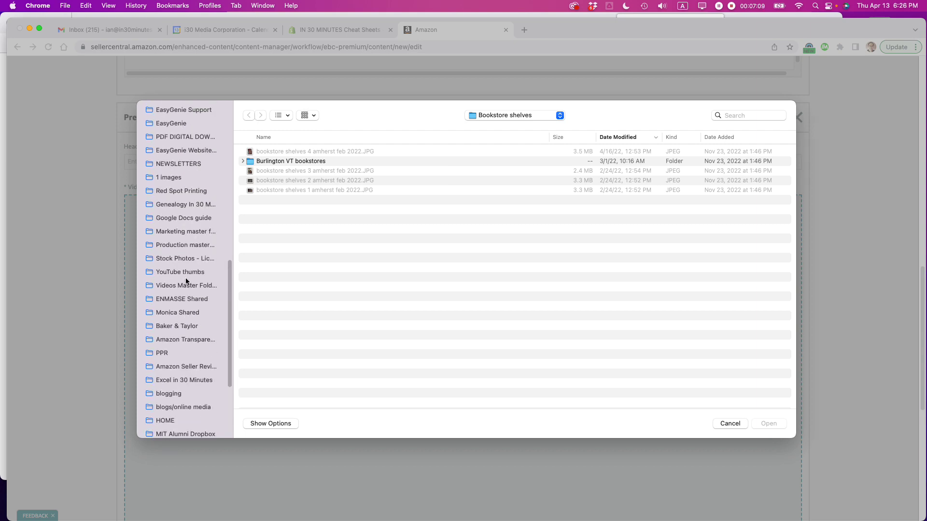
pyautogui.scroll(5, 186, 279)
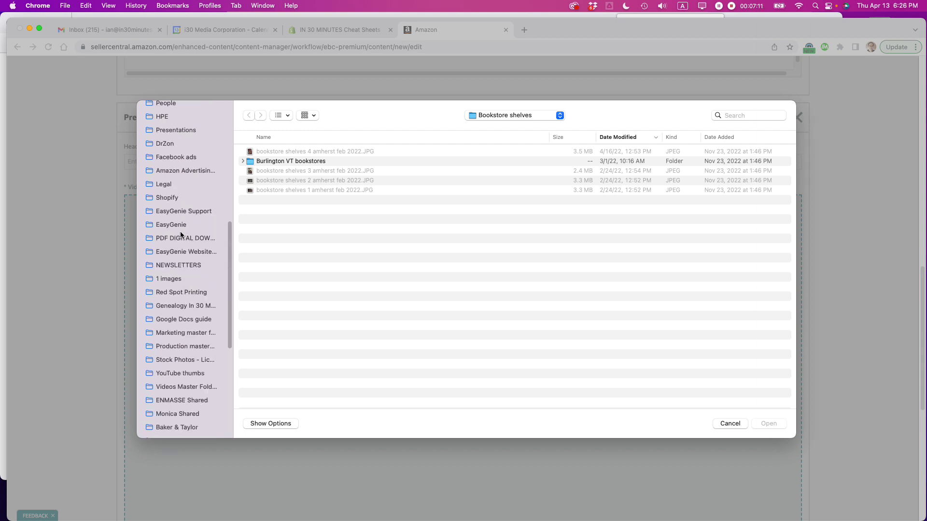
# Step: Attach the 1464x600 FGS 8 sec research handed down video from the 2023 March Amazon Videos folder
pyautogui.click(184, 252)
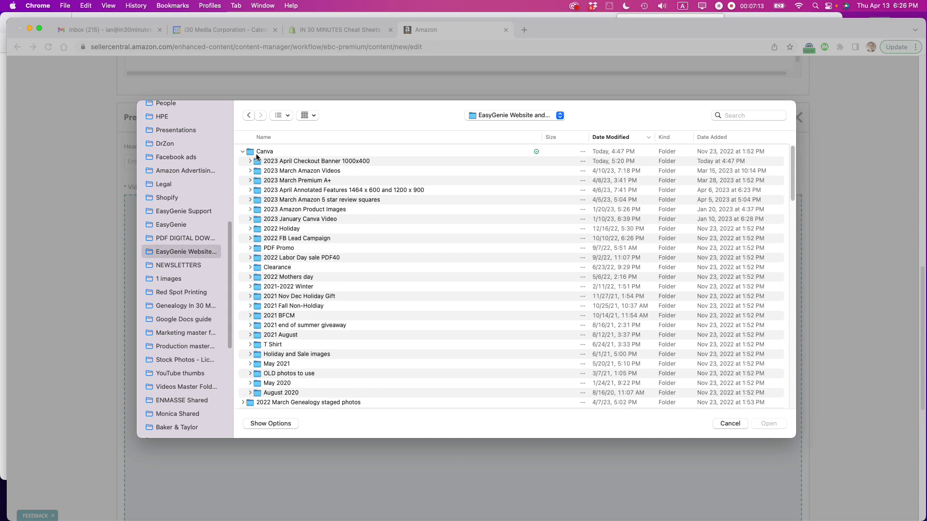
pyautogui.click(259, 174)
pyautogui.doubleClick(258, 173)
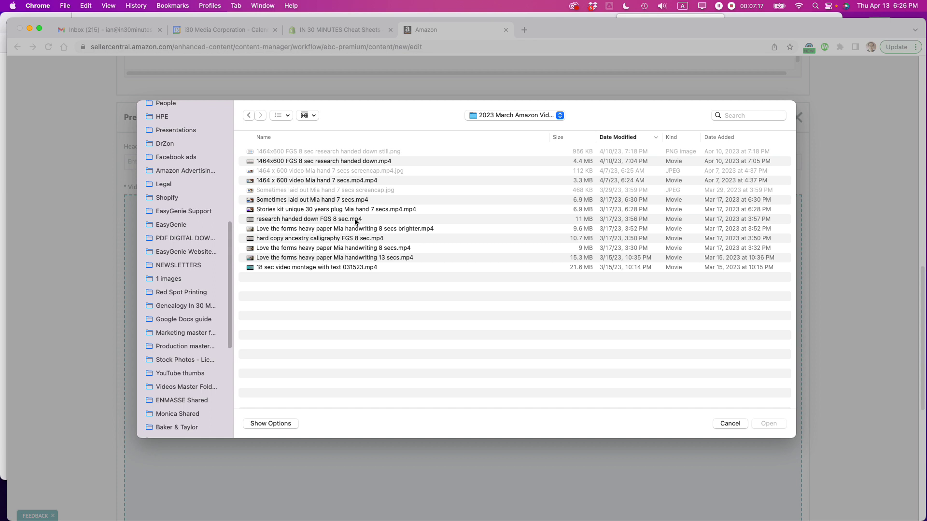
pyautogui.click(273, 164)
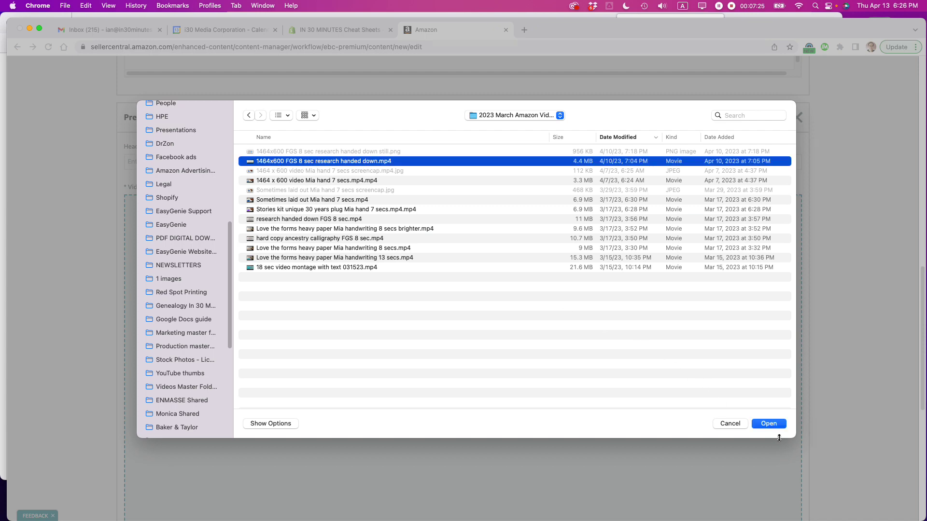
pyautogui.click(761, 424)
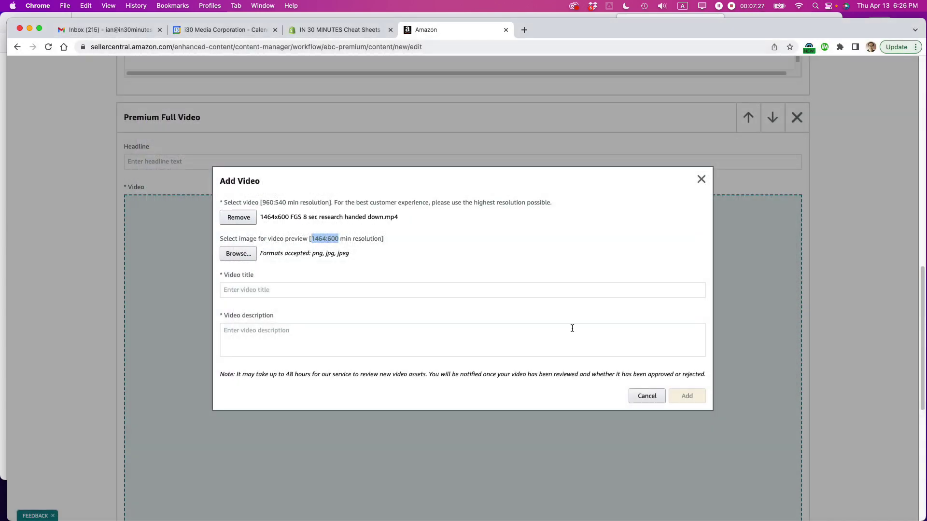
# Step: Set the matching still.png as the video's preview image
pyautogui.click(248, 260)
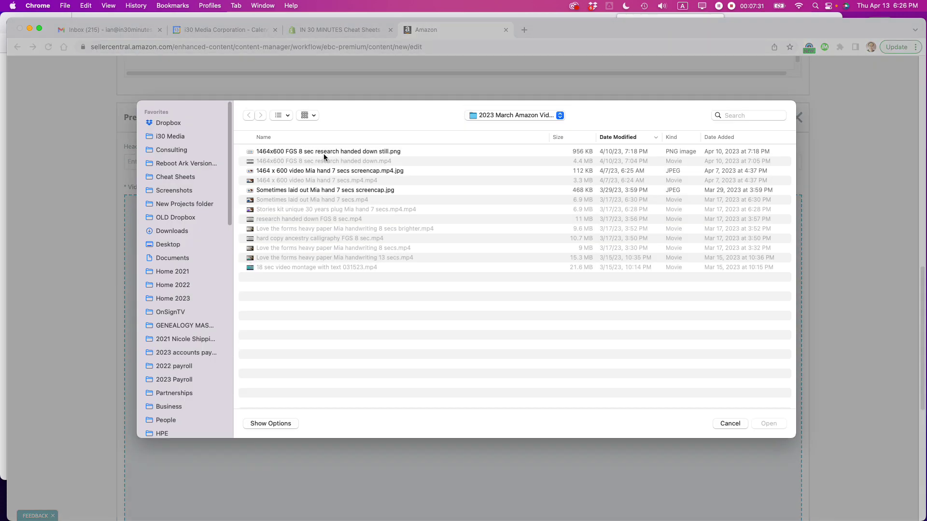
pyautogui.click(323, 153)
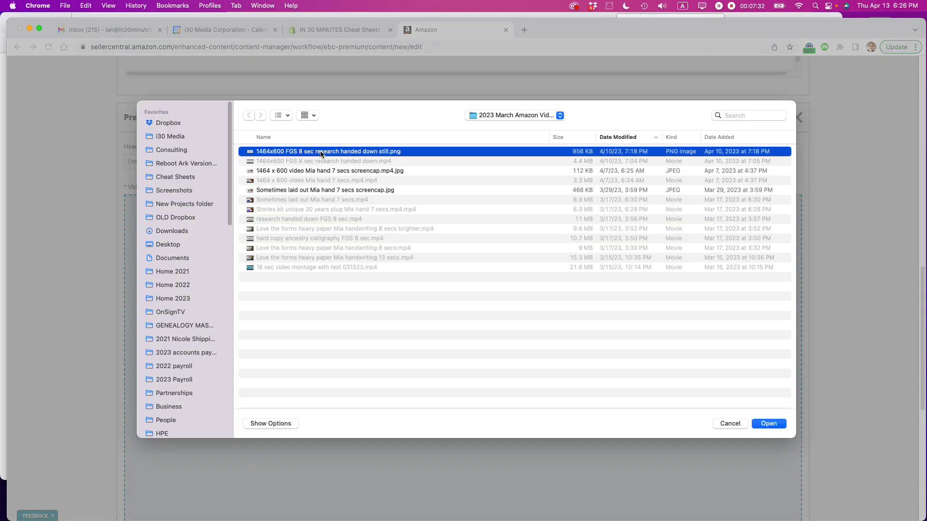
pyautogui.click(765, 425)
pyautogui.click(270, 294)
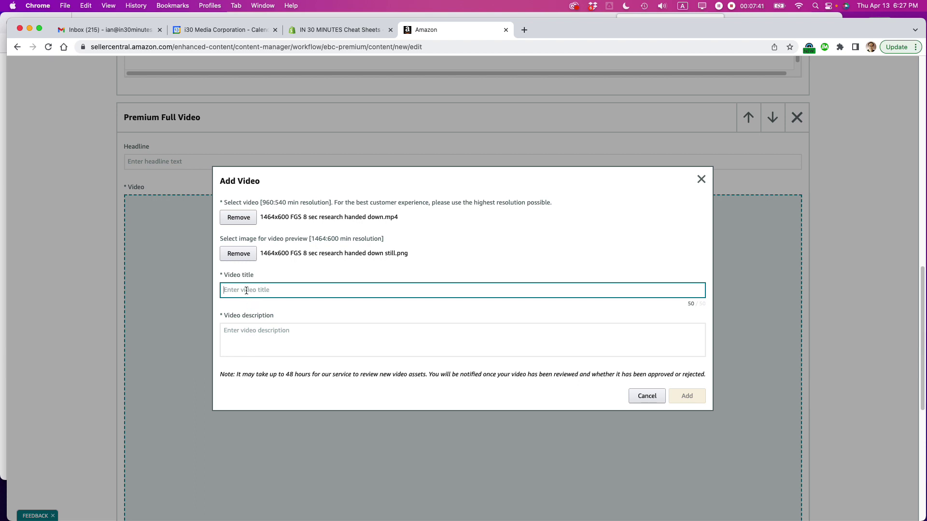
# Step: Title the video 'Family Group Sheet being filled in', reuse it as the description with '. on acid free paper.', and add it
pyautogui.write('Family Group Sheet being filled in')
pyautogui.press('super+a')
pyautogui.press('super+c')
pyautogui.click(267, 336)
pyautogui.press('super+v')
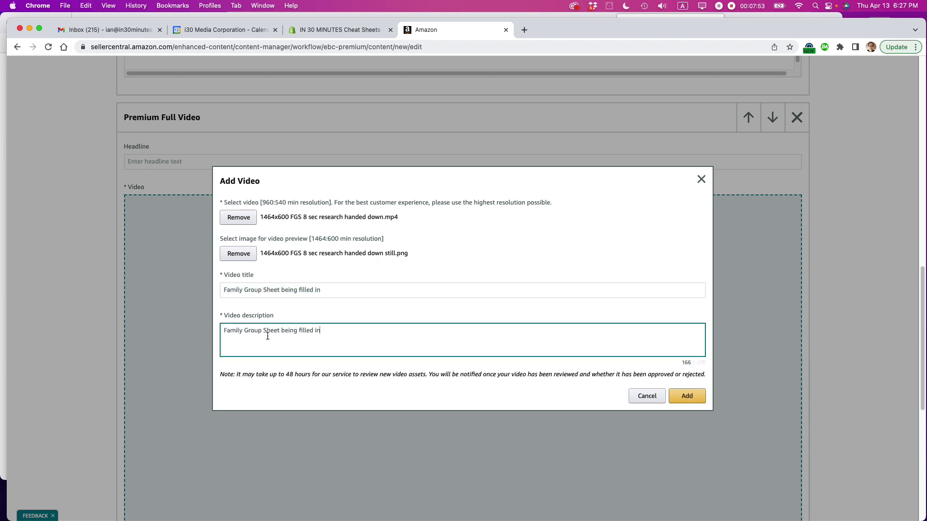
pyautogui.write('. ')
pyautogui.write('on acid')
pyautogui.write(' free paper.')
pyautogui.click(687, 396)
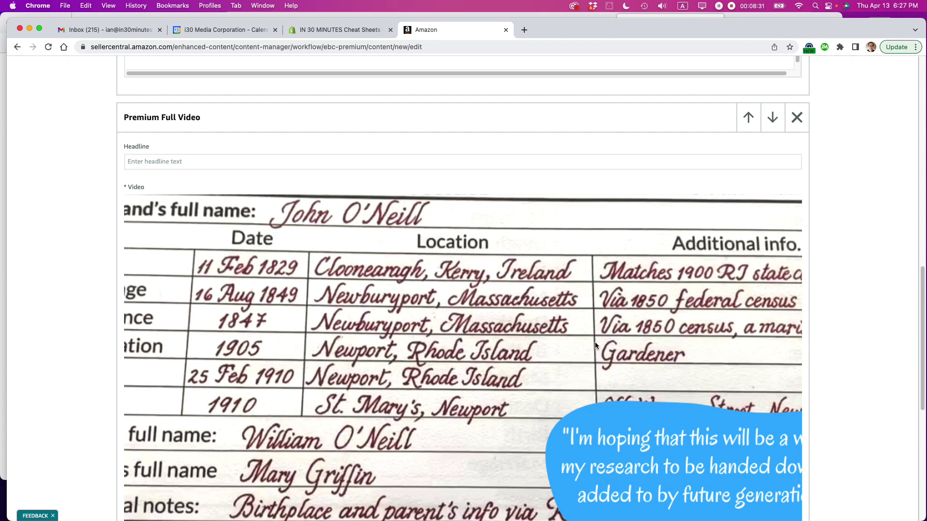
# Step: Enter 'Handing down research to the next generation' as the Premium Full Video module's headline
pyautogui.scroll(-3, 560, 314)
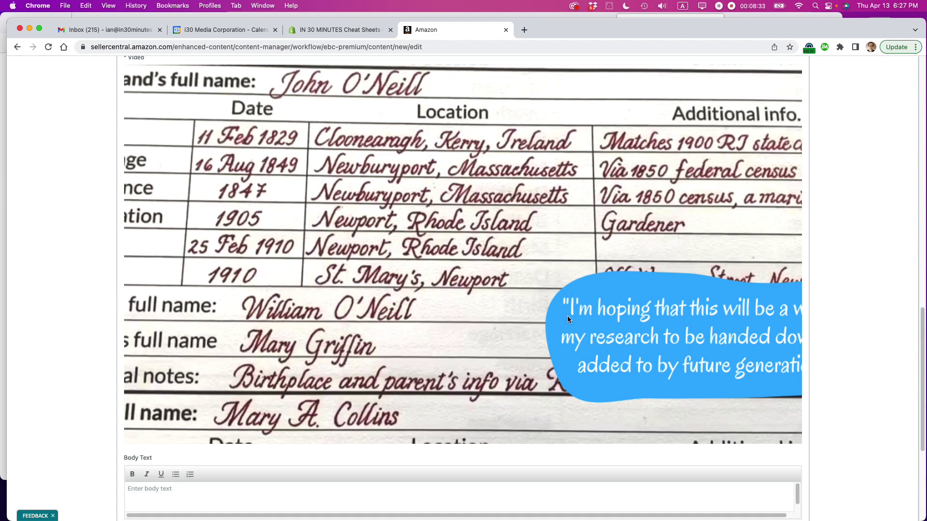
pyautogui.scroll(3, 567, 316)
pyautogui.scroll(-5, 567, 316)
pyautogui.scroll(3, 567, 316)
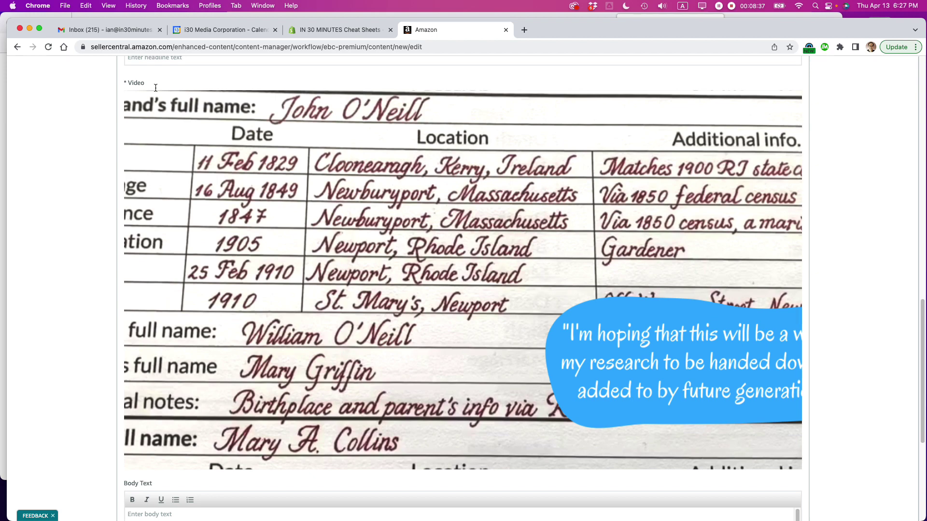
pyautogui.moveTo(732, 397)
pyautogui.scroll(3, 677, 319)
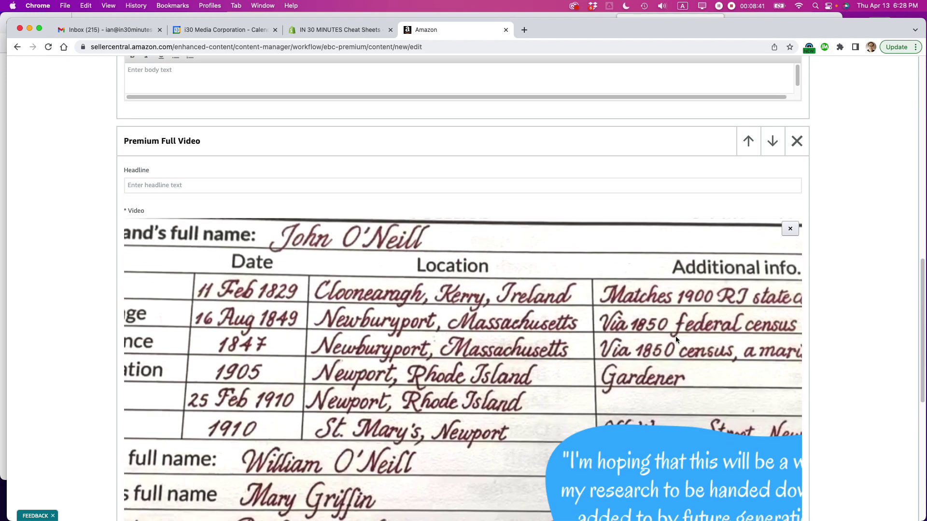
pyautogui.click(162, 185)
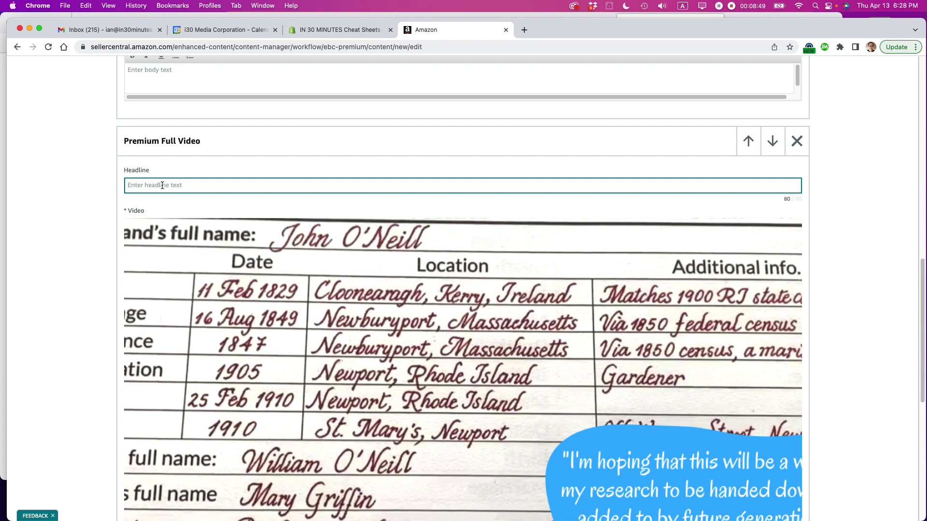
pyautogui.write('Handing down research to the next generation')
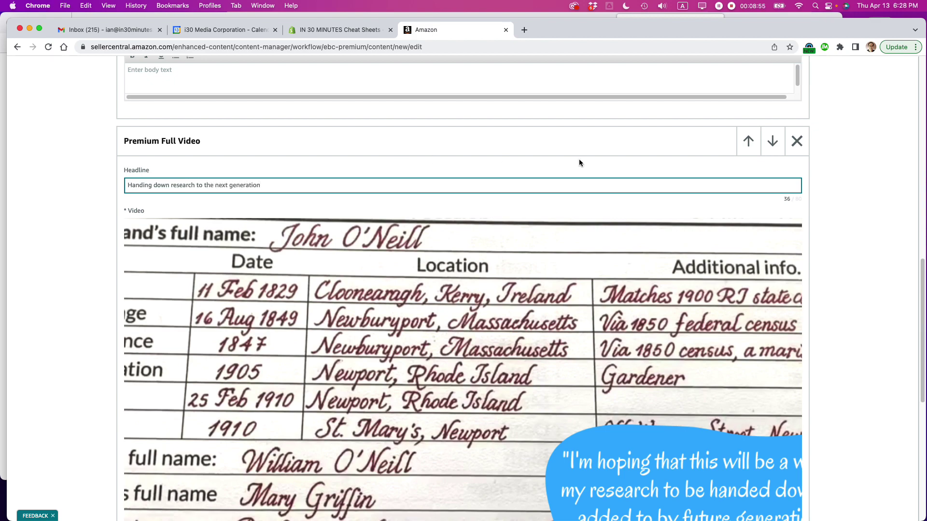
pyautogui.scroll(-8, 579, 163)
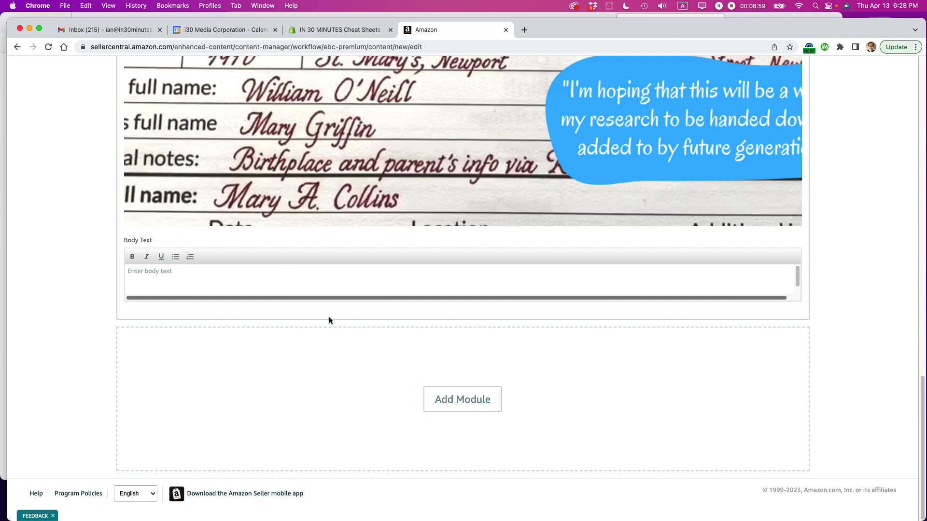
# Step: Add a Premium Full Image module to the draft
pyautogui.click(448, 398)
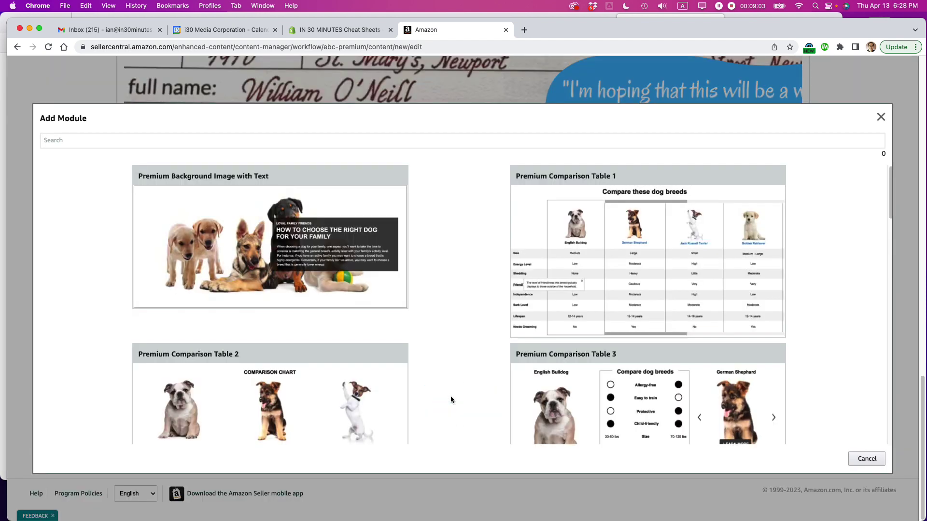
pyautogui.scroll(-15, 425, 341)
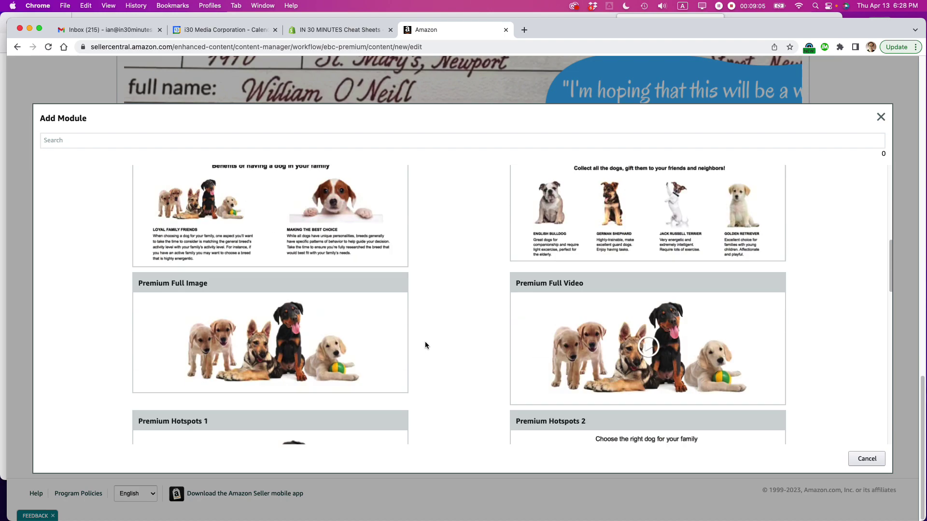
pyautogui.scroll(5, 424, 345)
pyautogui.scroll(-5, 424, 345)
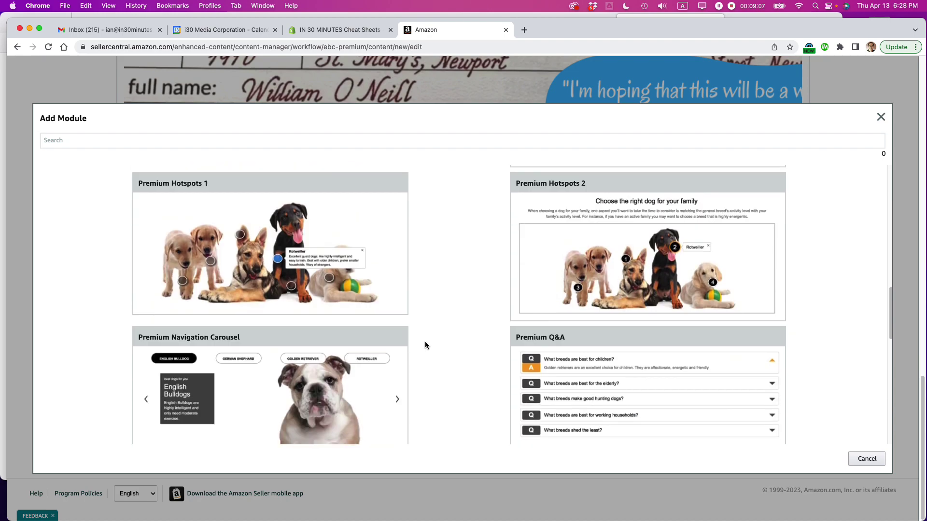
pyautogui.scroll(-5, 425, 345)
pyautogui.scroll(10, 425, 346)
pyautogui.scroll(3, 425, 345)
pyautogui.scroll(-8, 425, 345)
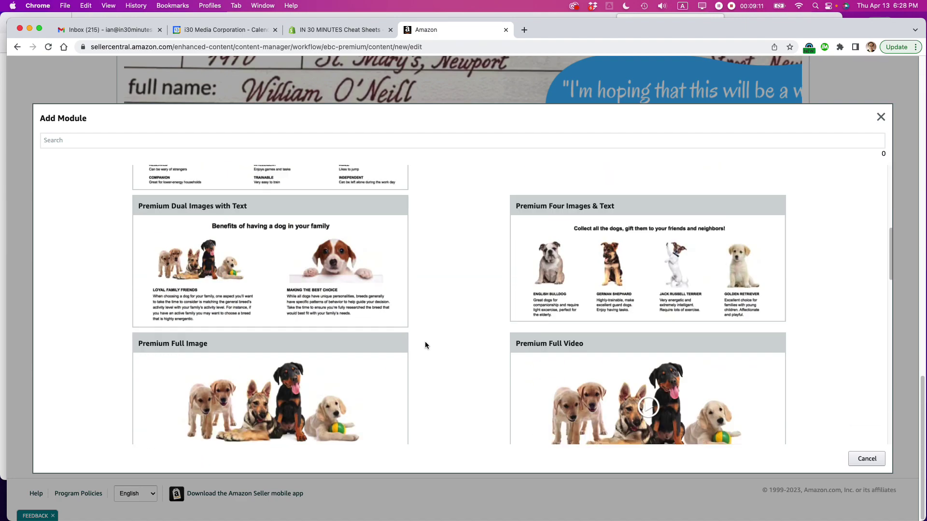
pyautogui.scroll(-1, 425, 344)
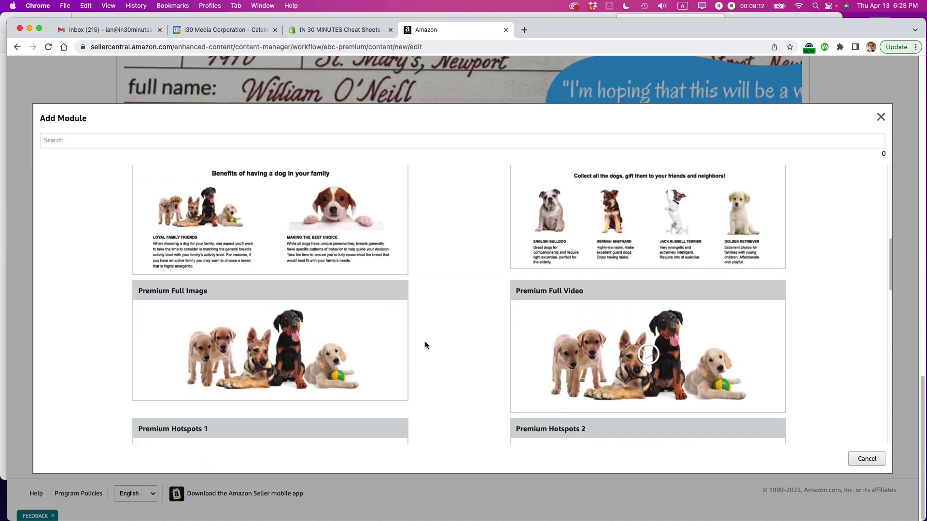
pyautogui.click(266, 356)
pyautogui.scroll(-5, 367, 338)
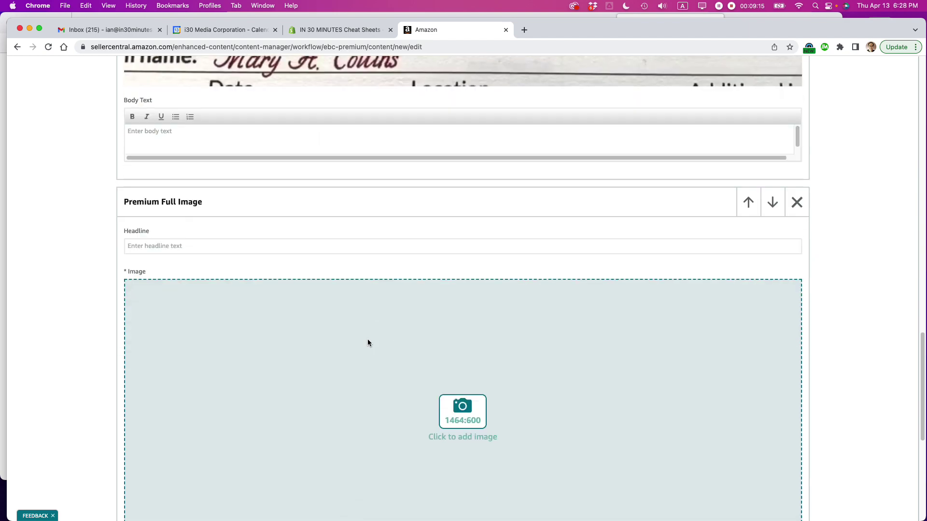
# Step: Upload FGS 1200x600 as the small image and FGS 1464x600 as the large image from 2023 March Premium A+
pyautogui.click(459, 302)
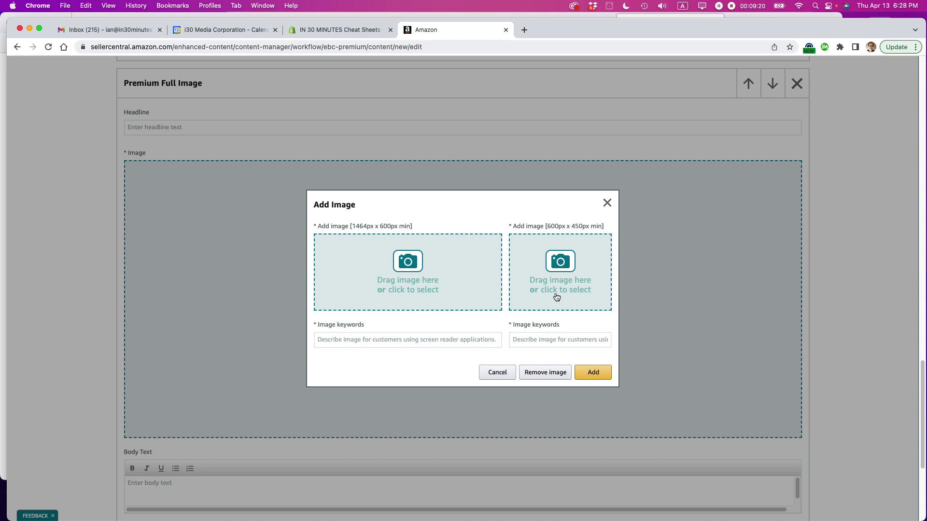
pyautogui.press('super+Tab')
pyautogui.press('super+Tab')
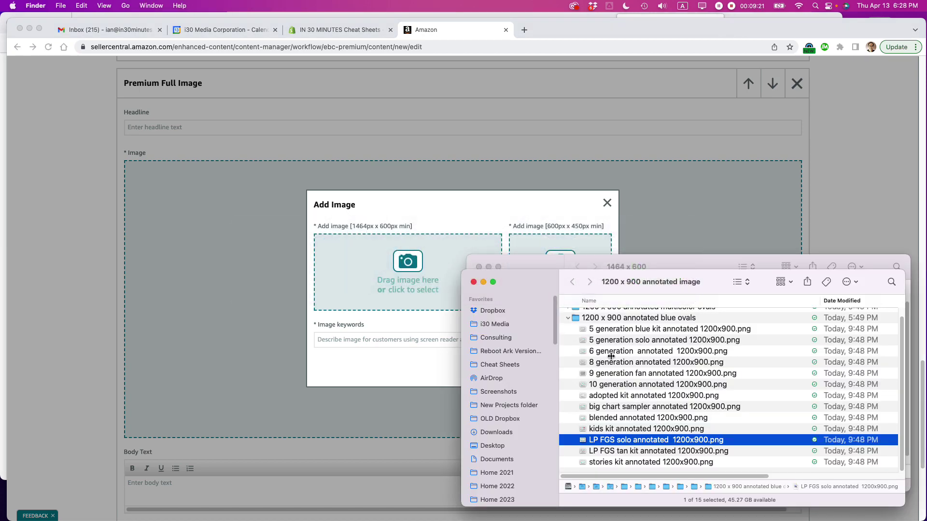
pyautogui.scroll(1, 590, 375)
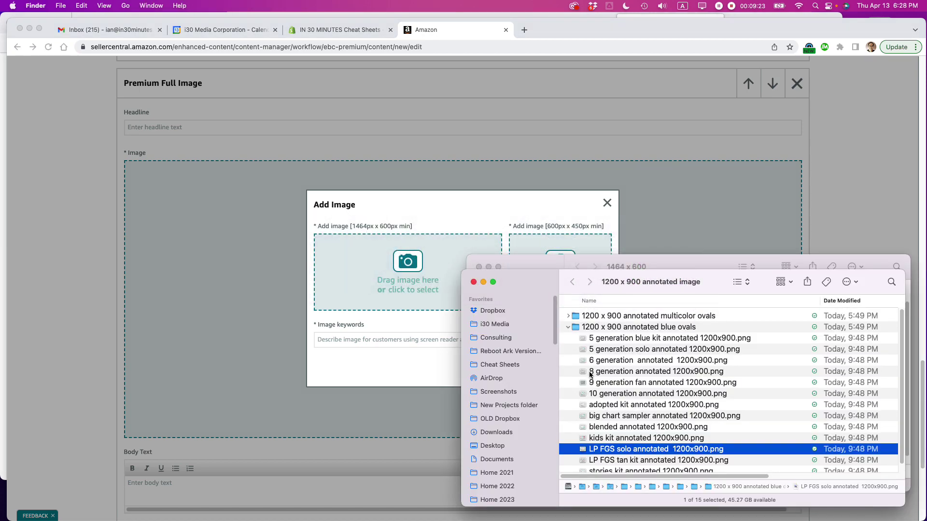
pyautogui.click(568, 327)
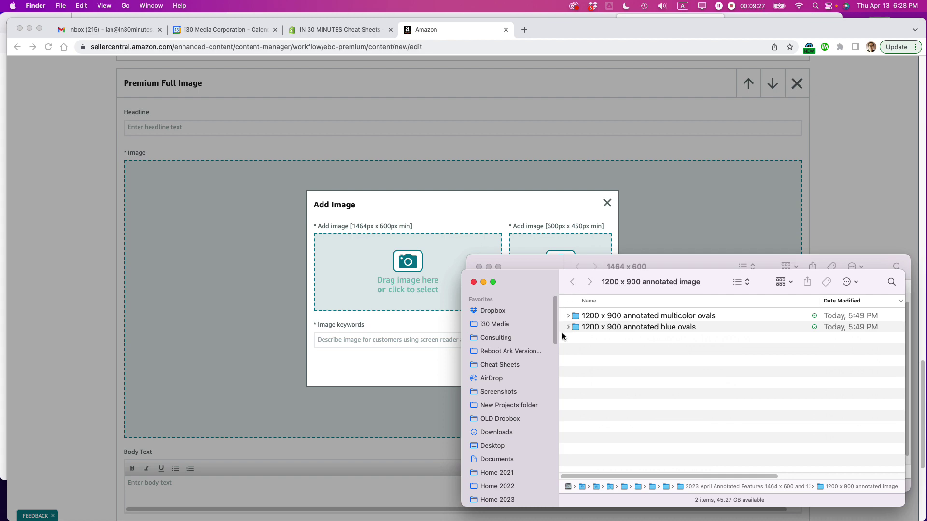
pyautogui.keyDown('super'); pyautogui.click(572, 282); pyautogui.keyUp('super')
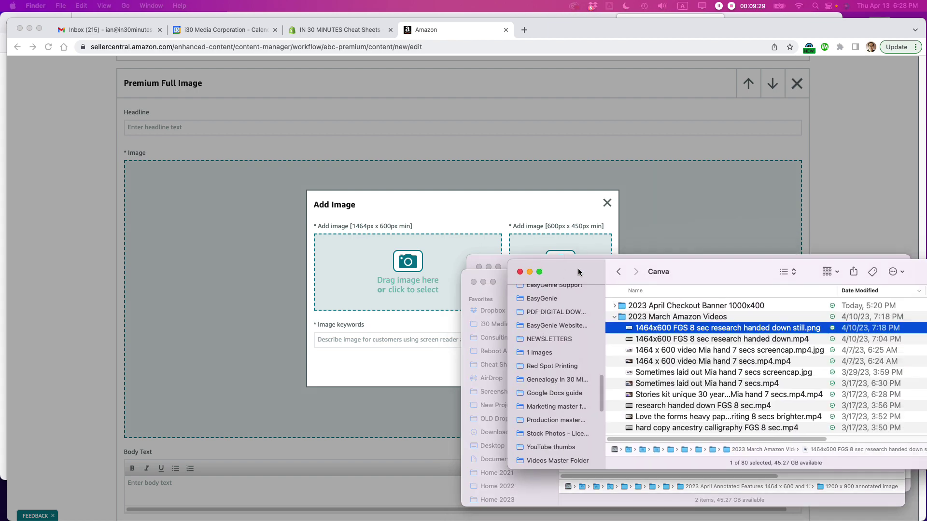
pyautogui.click(579, 339)
pyautogui.click(579, 350)
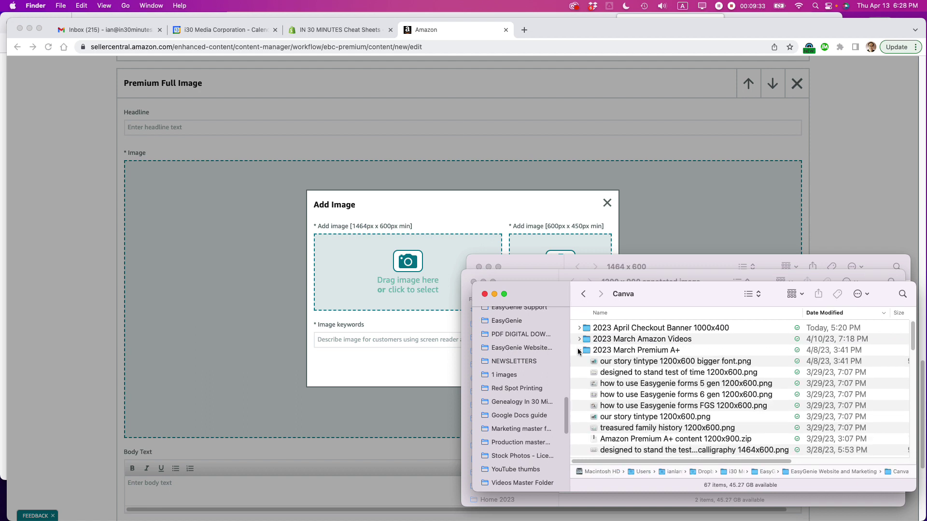
pyautogui.click(653, 407)
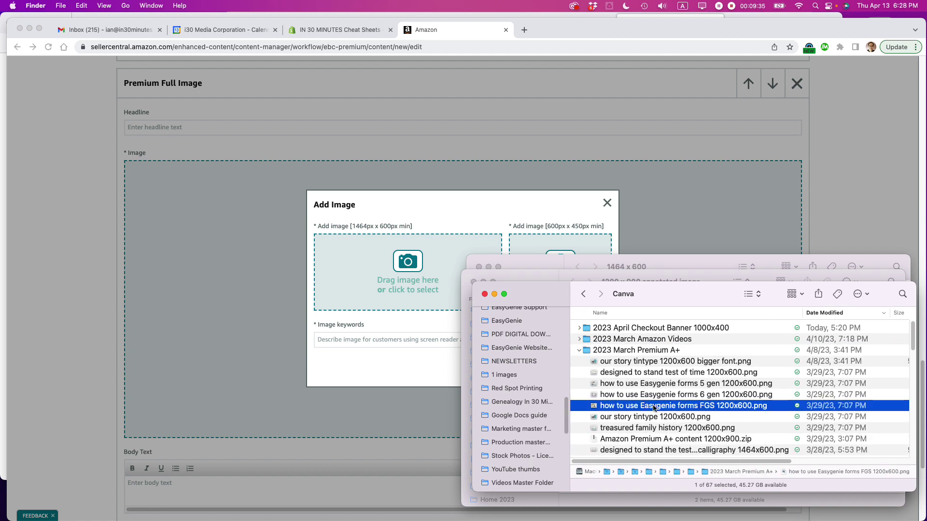
pyautogui.moveTo(653, 407); pyautogui.dragTo(534, 245)
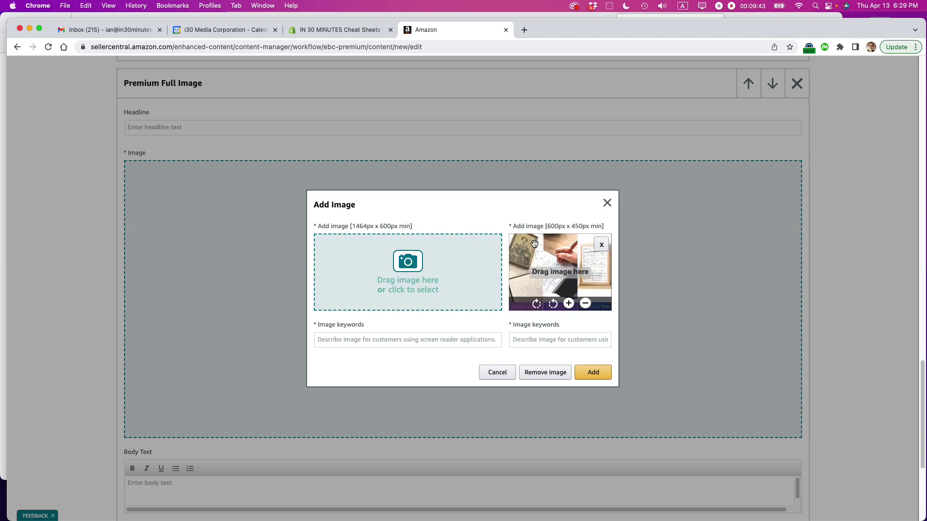
pyautogui.press('super+Tab')
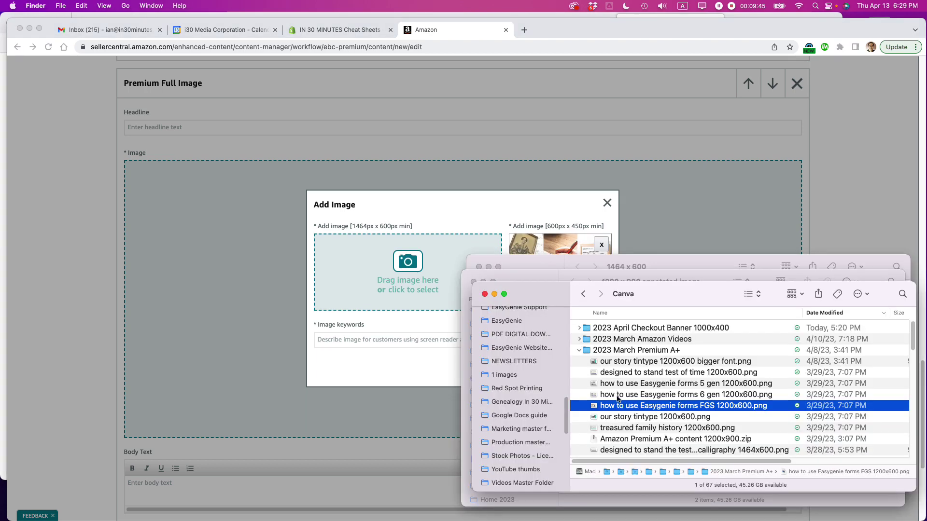
pyautogui.scroll(-3, 618, 398)
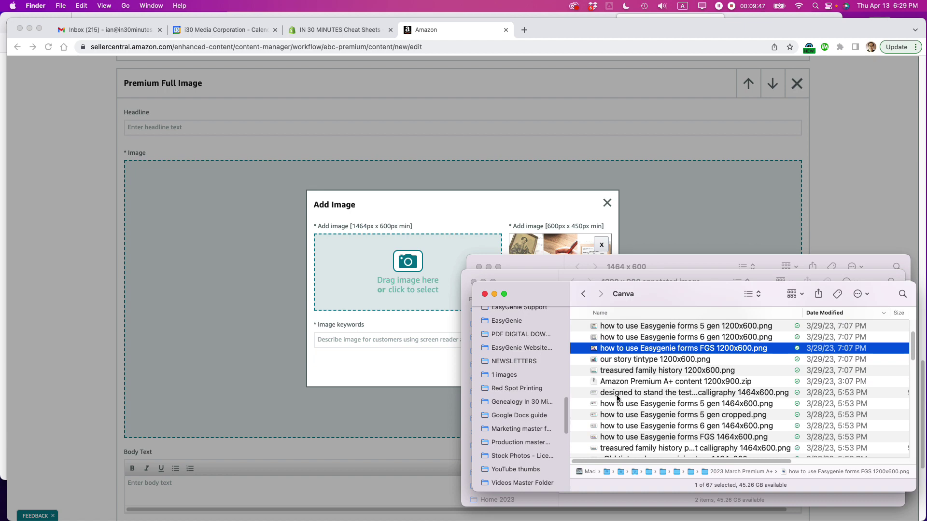
pyautogui.moveTo(635, 437); pyautogui.dragTo(423, 273)
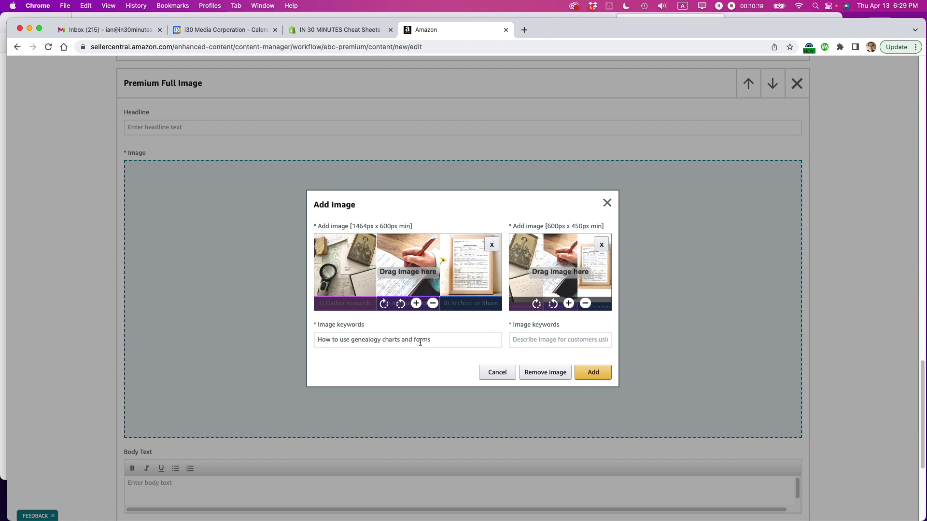
# Step: Change both images' keywords to 'How to use family forms'
pyautogui.click(554, 340)
pyautogui.tripleClick(393, 341)
pyautogui.press('super+c')
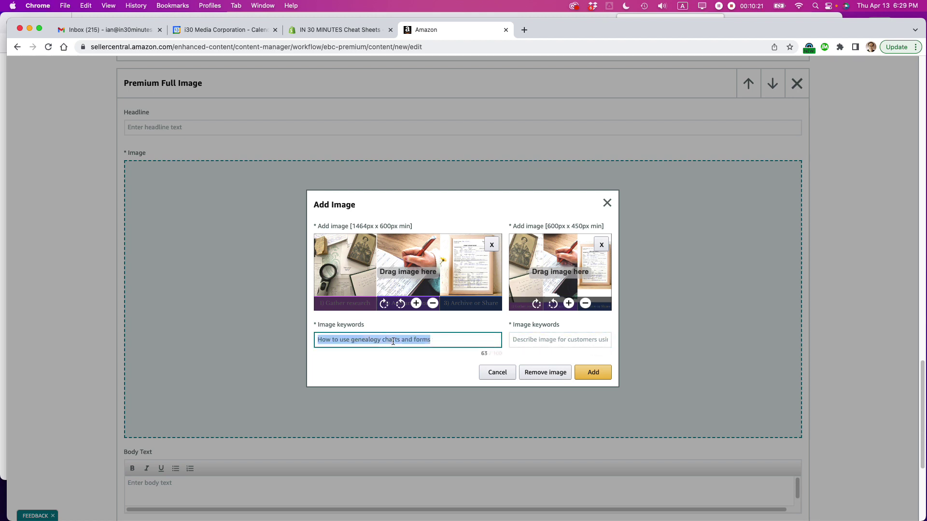
pyautogui.click(544, 340)
pyautogui.press('super+v')
pyautogui.click(373, 340)
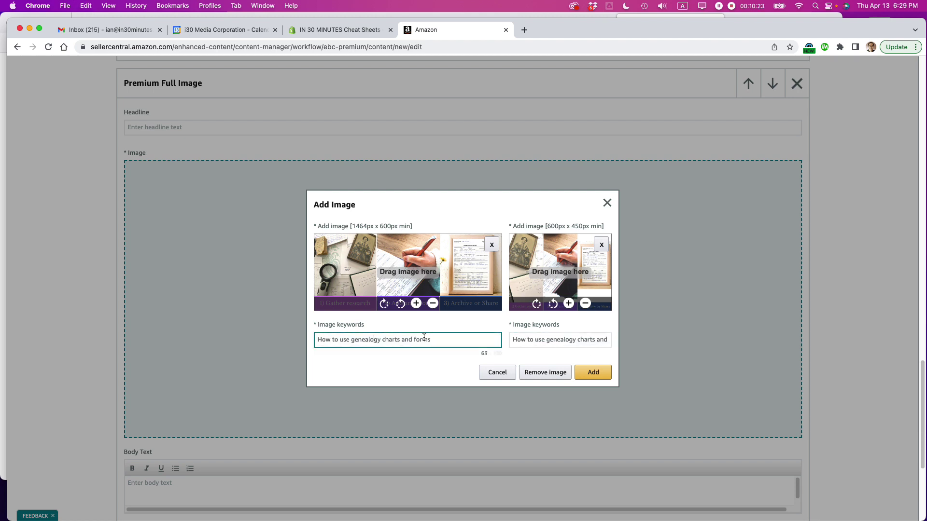
pyautogui.moveTo(351, 339); pyautogui.dragTo(413, 339)
pyautogui.write('family')
pyautogui.press('super+a')
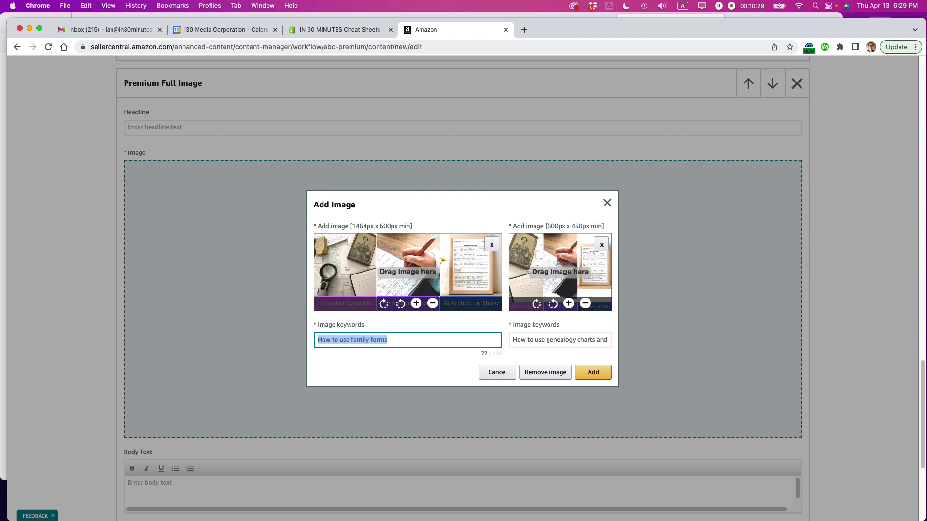
pyautogui.press('Tab')
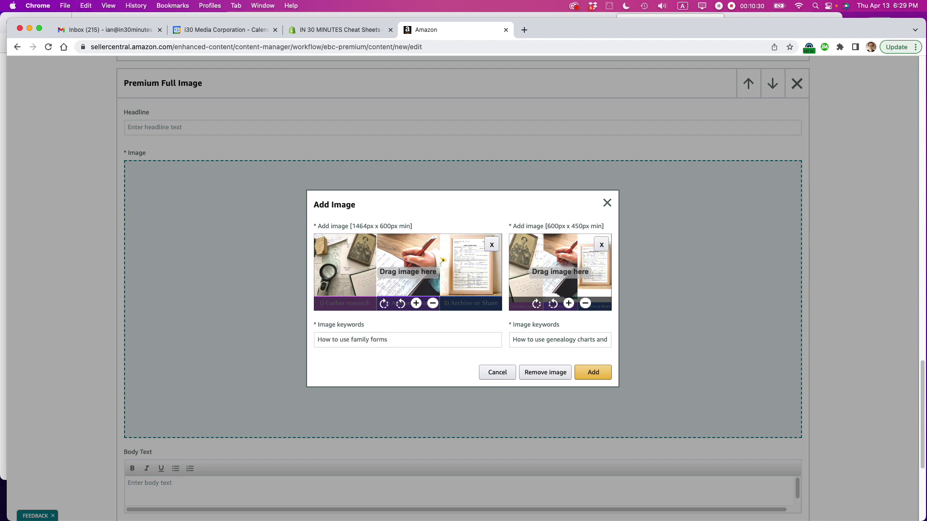
pyautogui.click(533, 339)
pyautogui.press('super+a')
pyautogui.write('How to use family forms')
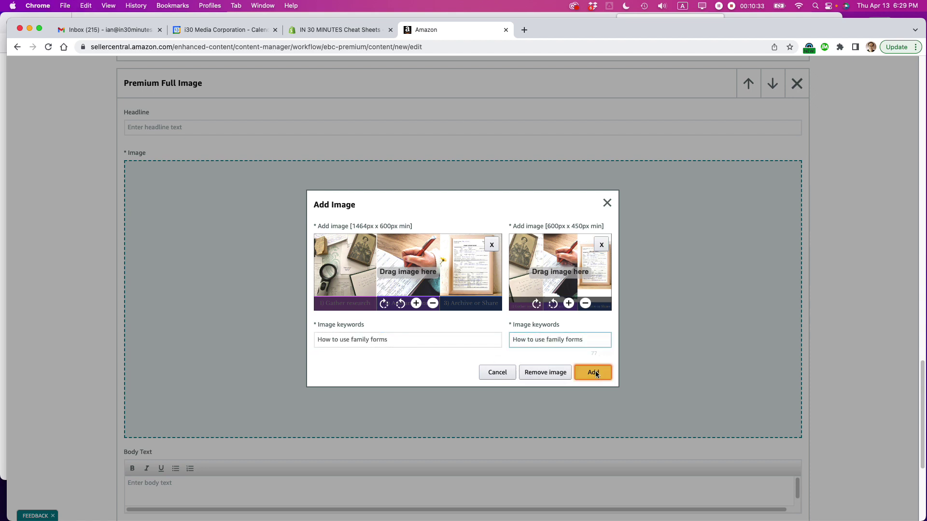
# Step: Place the images in the module and headline it 'How to use family group sheets'
pyautogui.click(594, 371)
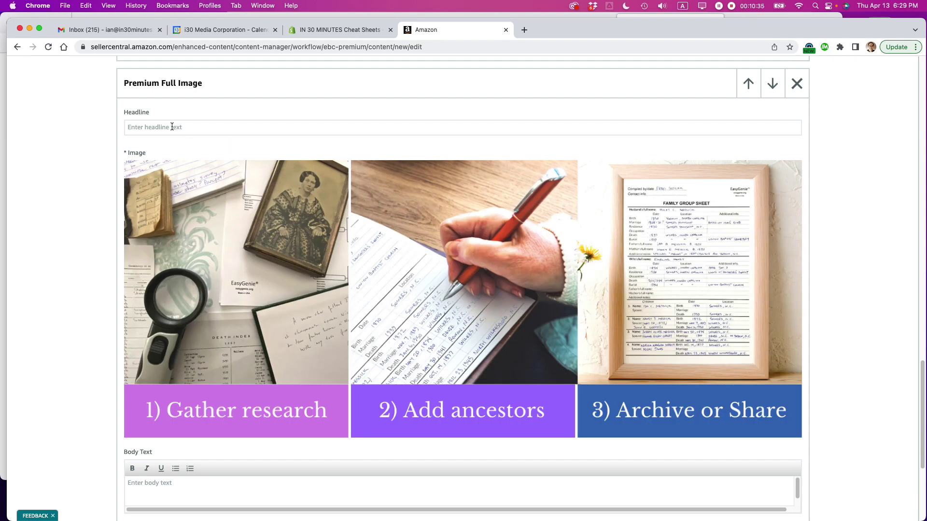
pyautogui.click(171, 127)
pyautogui.write('How to us')
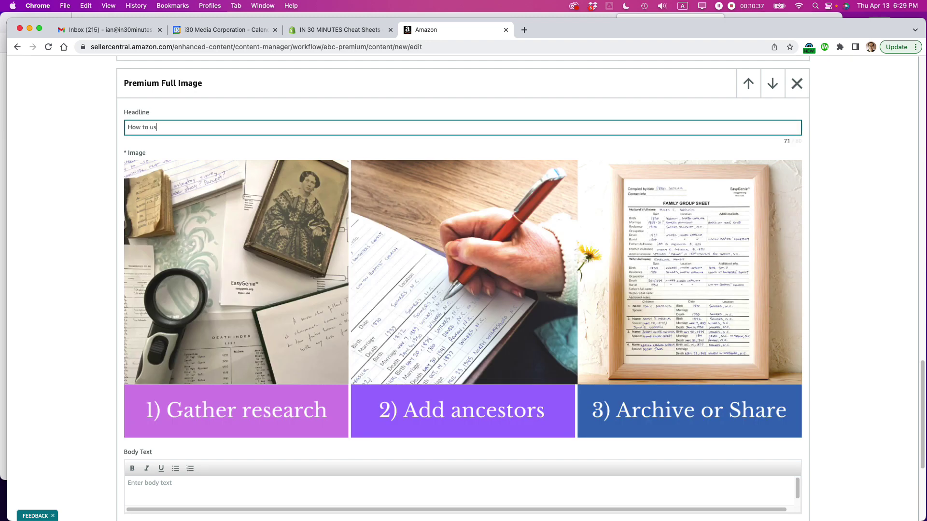
pyautogui.write('e family group sheets')
# Step: Add another Premium Full Image module at the end of the draft
pyautogui.scroll(-5, 545, 241)
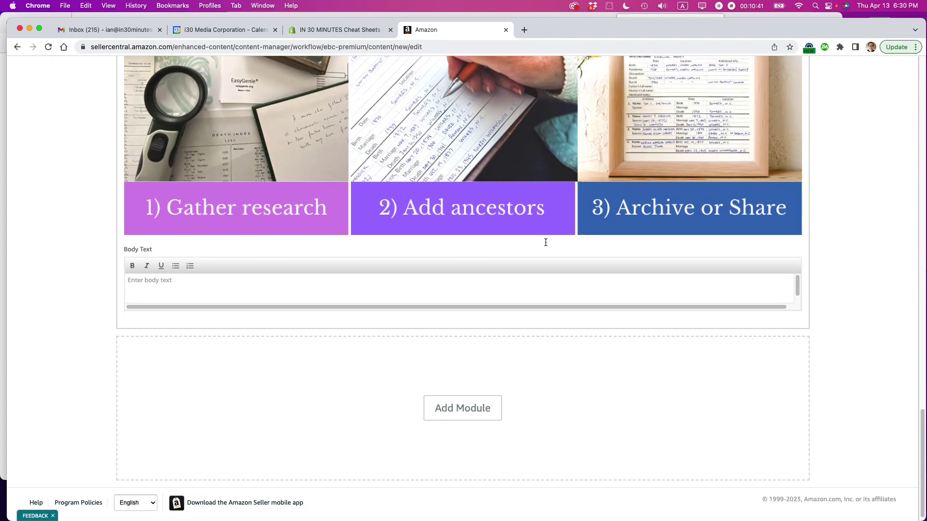
pyautogui.scroll(15, 545, 242)
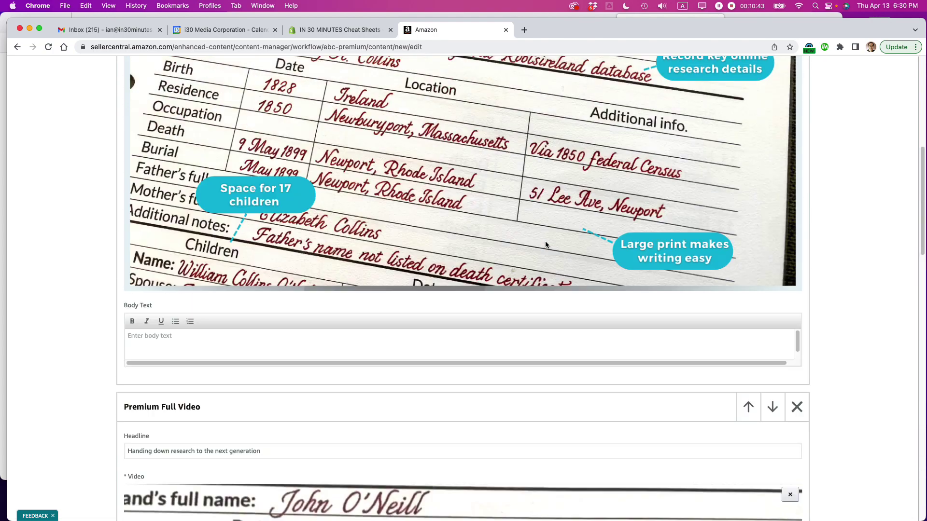
pyautogui.scroll(10, 546, 245)
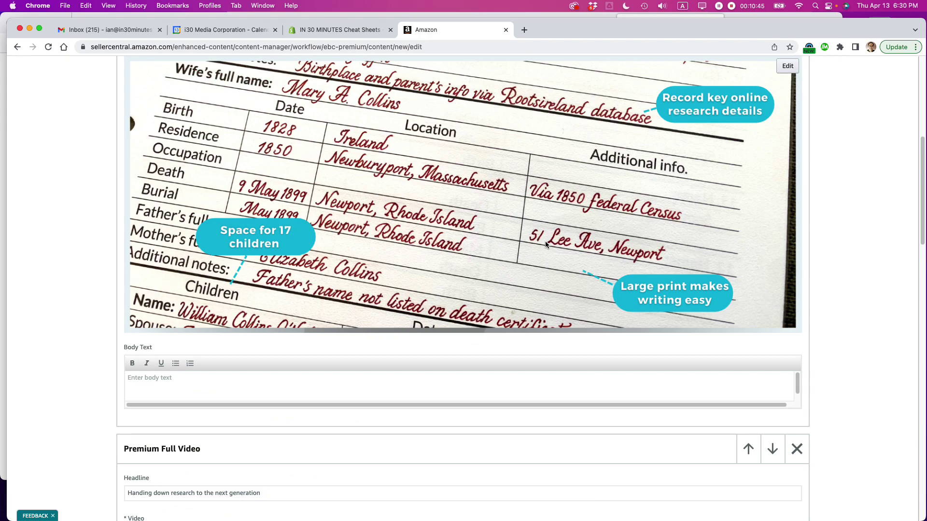
pyautogui.scroll(-12, 545, 245)
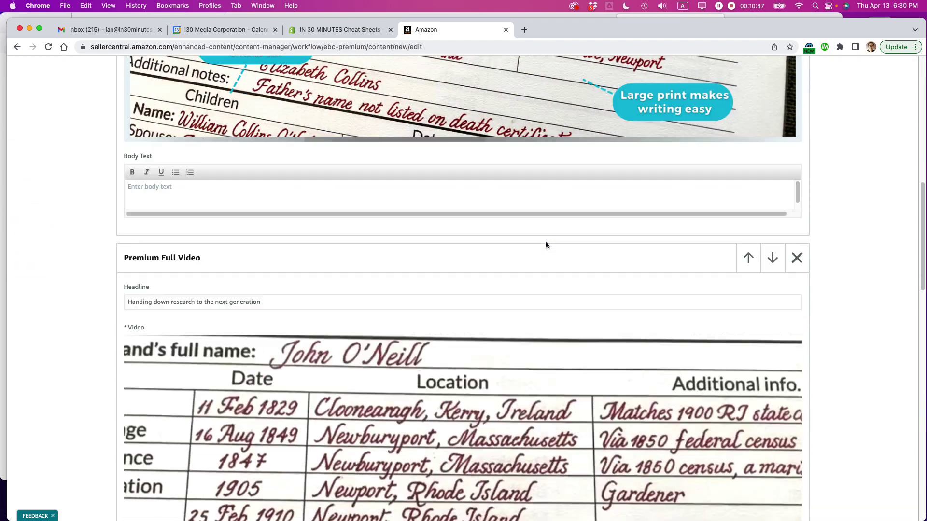
pyautogui.scroll(2, 545, 244)
pyautogui.scroll(-12, 546, 243)
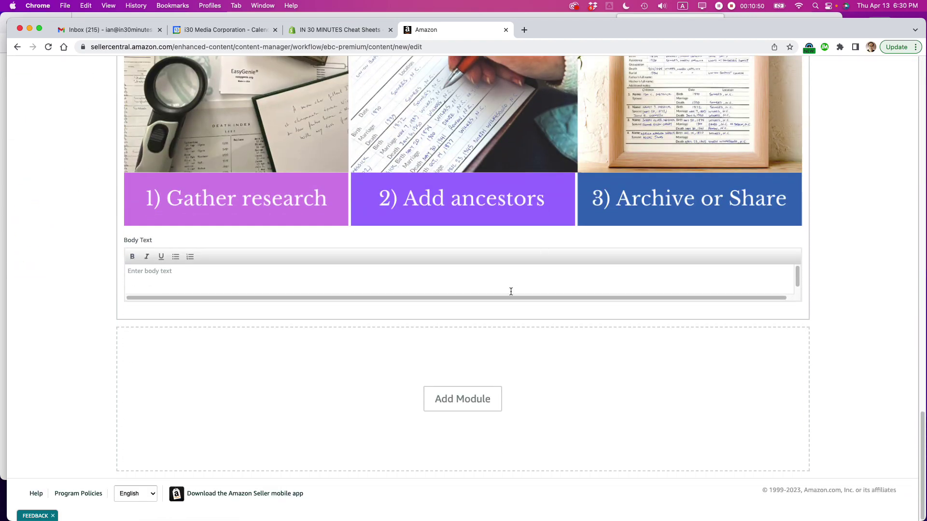
pyautogui.click(454, 398)
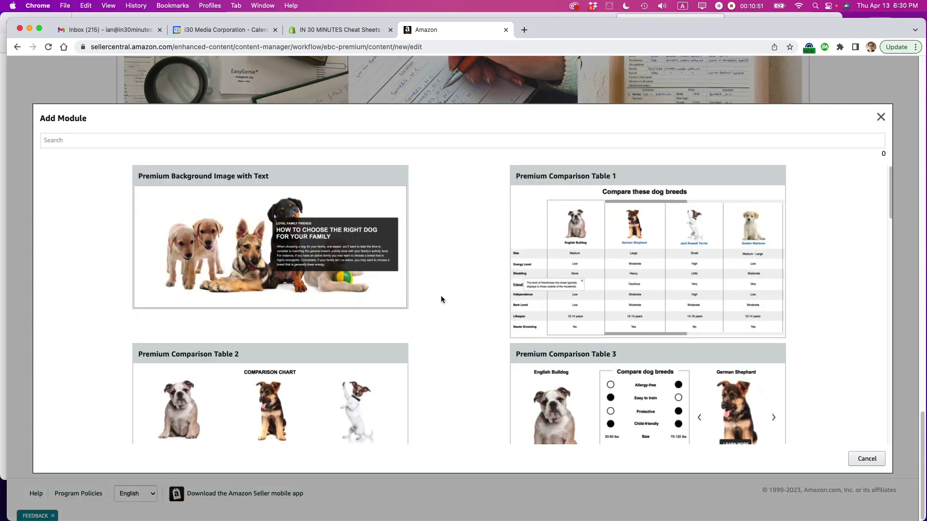
pyautogui.scroll(-6, 441, 295)
pyautogui.scroll(-6, 441, 296)
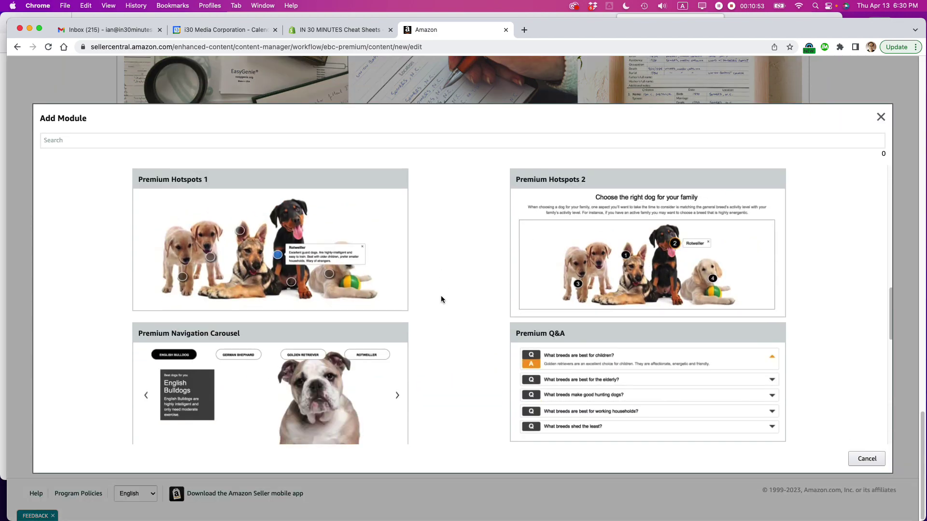
pyautogui.scroll(-1, 441, 297)
pyautogui.scroll(5, 442, 296)
pyautogui.click(245, 338)
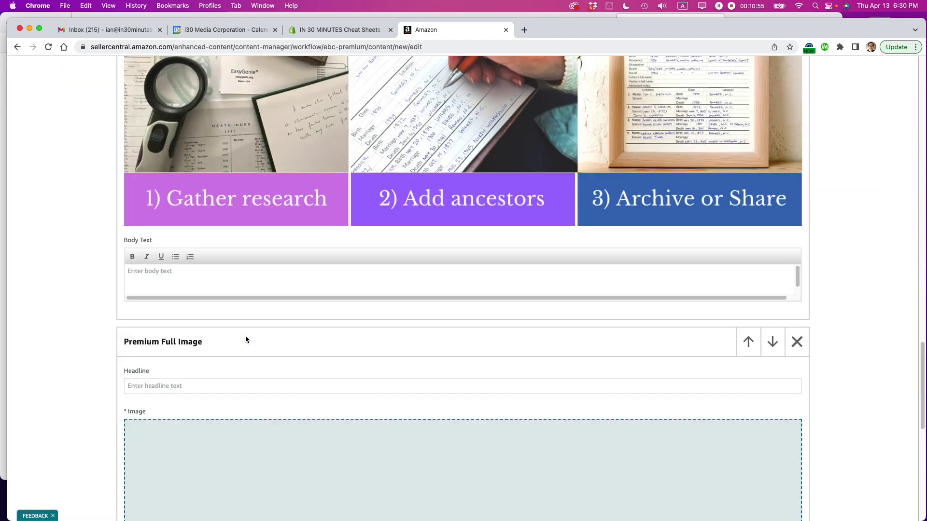
pyautogui.scroll(-1, 436, 297)
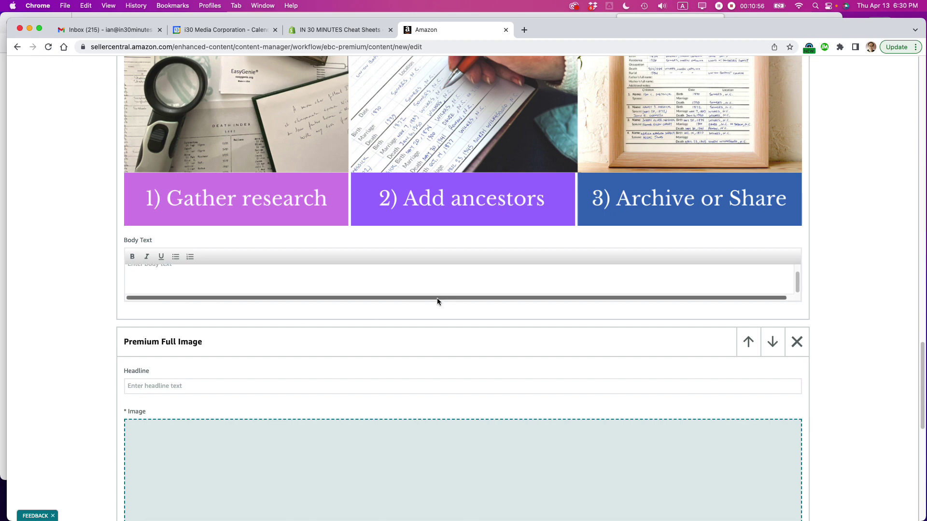
# Step: Headline the new module 'About EasyGenie'
pyautogui.click(220, 383)
pyautogui.write('About EasyGenie')
pyautogui.scroll(-5, 307, 349)
# Step: Upload the bigger-font tintype image as the small image, replacing the first tintype upload
pyautogui.click(459, 395)
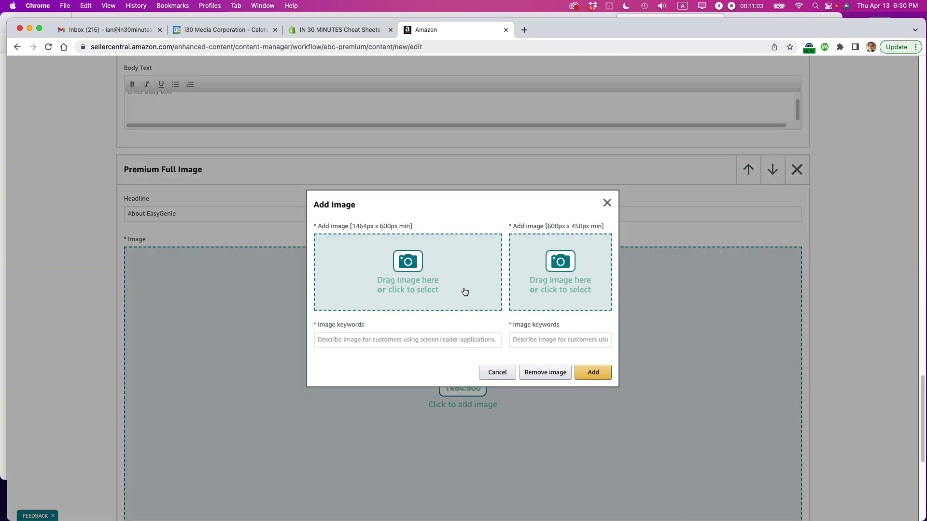
pyautogui.press('super+Tab')
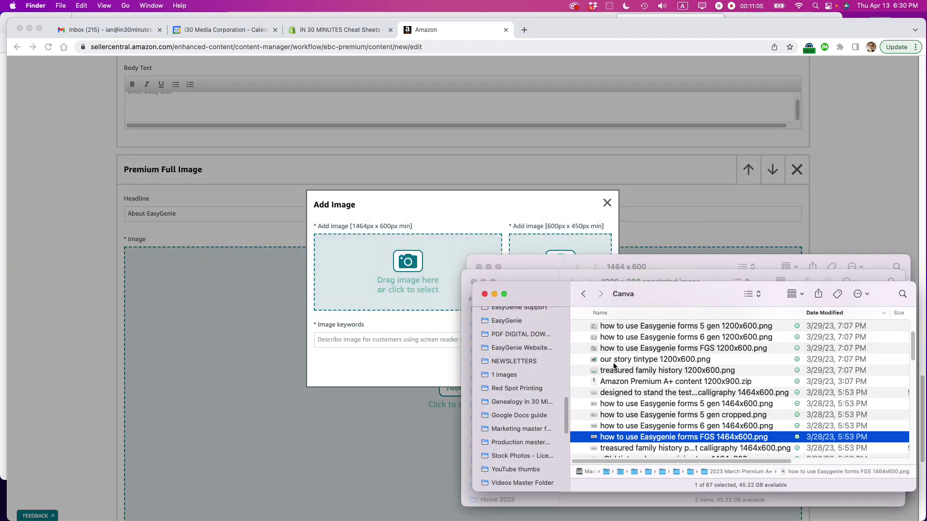
pyautogui.scroll(3, 613, 365)
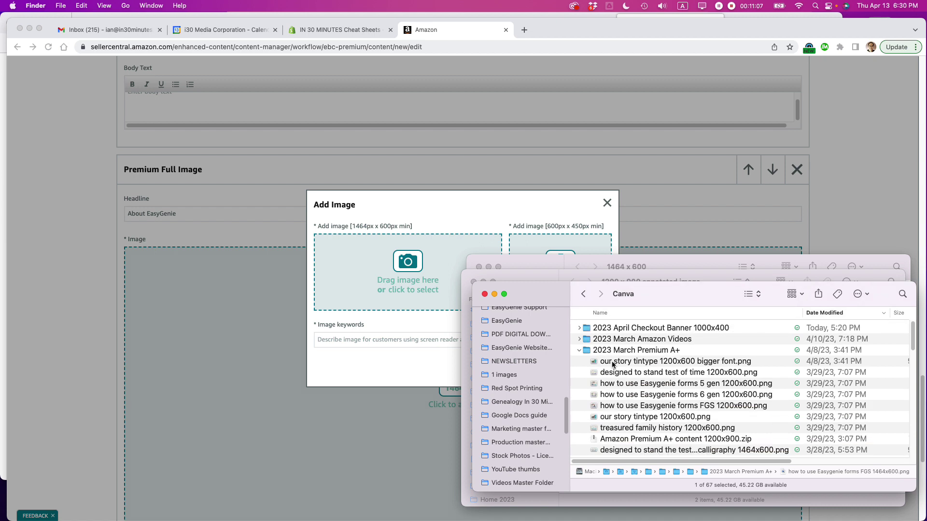
pyautogui.scroll(-2, 613, 365)
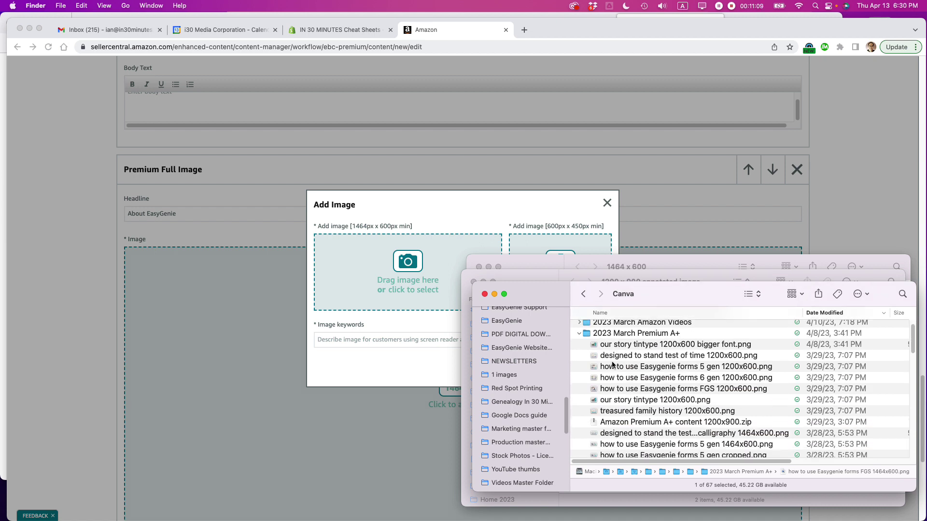
pyautogui.moveTo(624, 400); pyautogui.dragTo(536, 250)
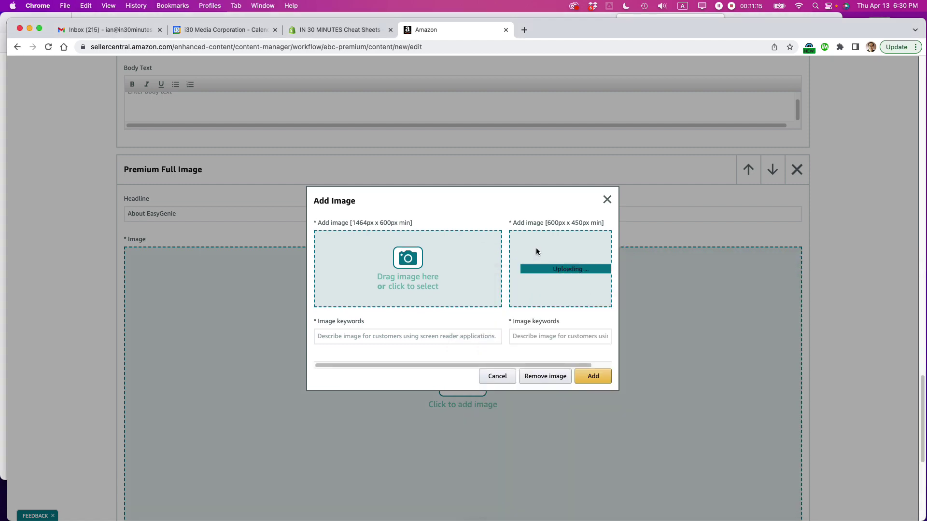
pyautogui.press('super+Tab')
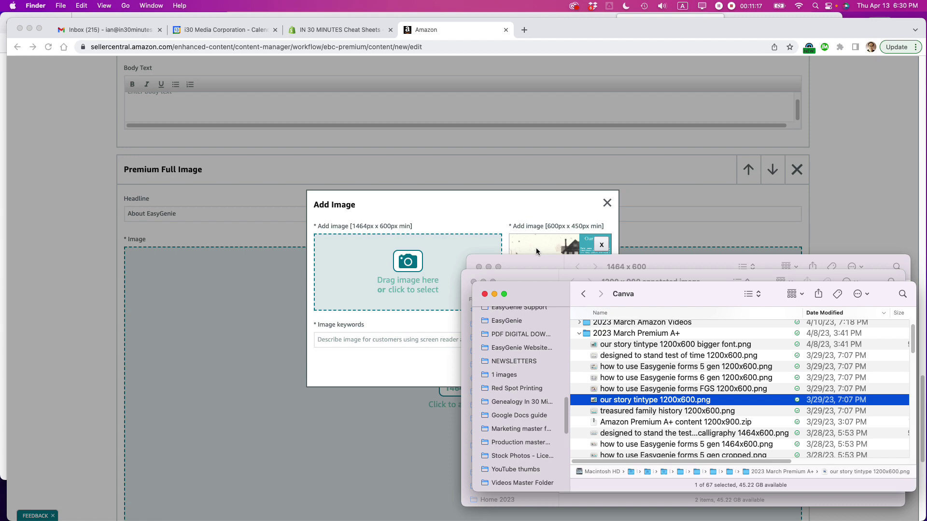
pyautogui.click(510, 213)
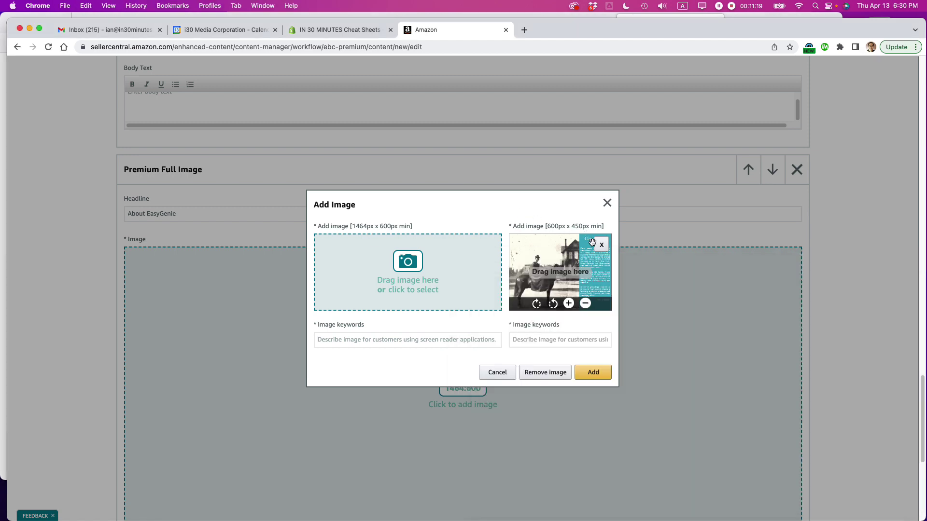
pyautogui.click(601, 245)
pyautogui.press('super+Tab')
pyautogui.click(609, 346)
pyautogui.moveTo(611, 347); pyautogui.dragTo(529, 247)
pyautogui.press('super+Tab')
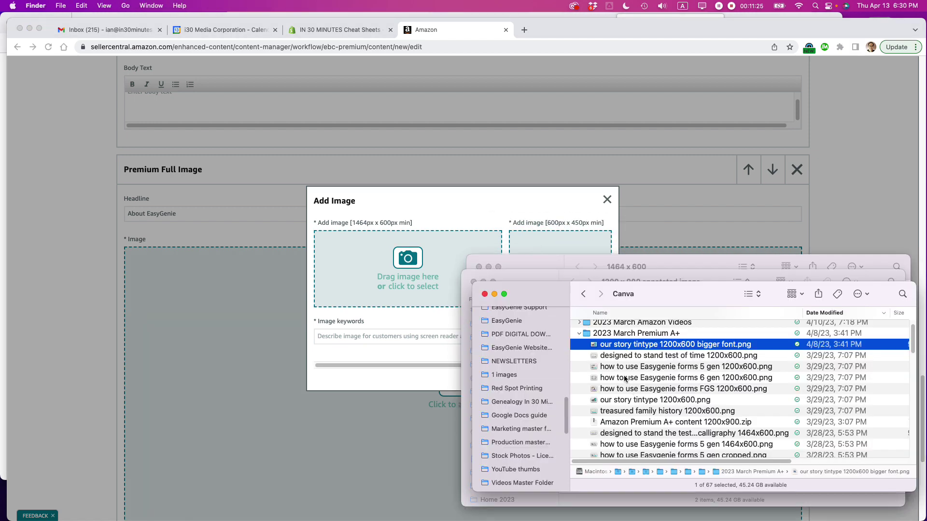
# Step: Upload tintype horses origin story 1464x600 as the large image
pyautogui.scroll(-1, 624, 376)
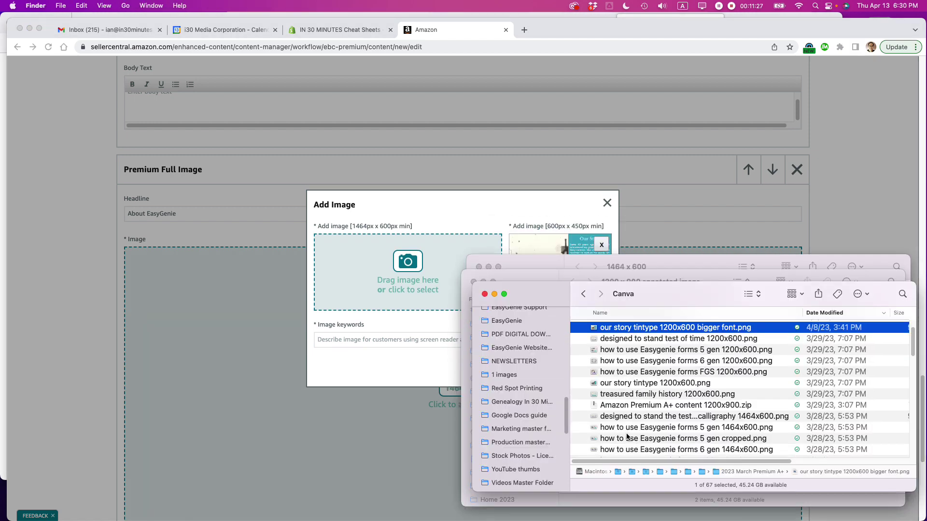
pyautogui.scroll(-2, 627, 436)
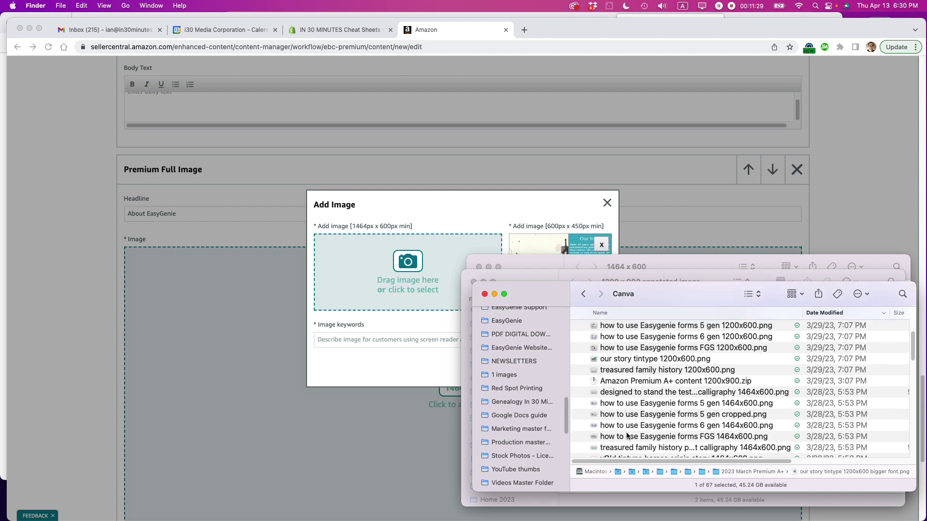
pyautogui.scroll(5, 627, 436)
pyautogui.scroll(-3, 627, 433)
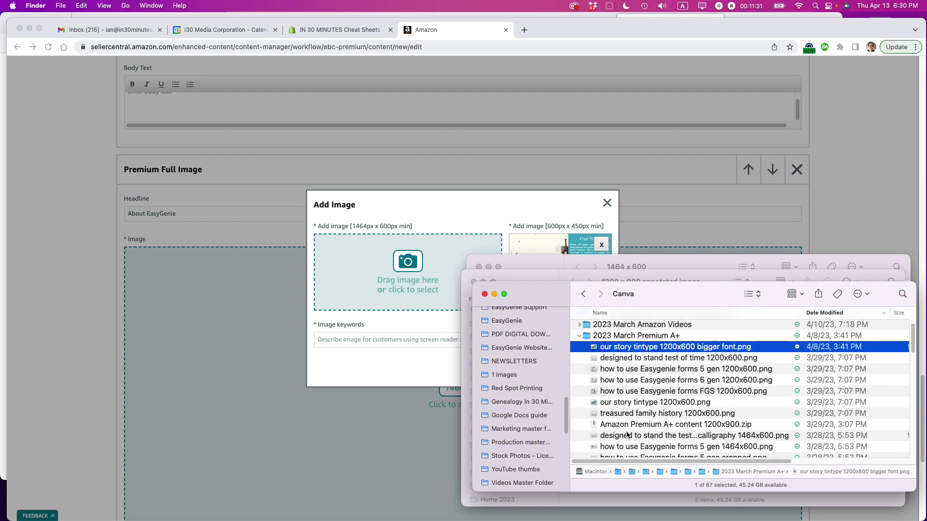
pyautogui.scroll(-5, 627, 434)
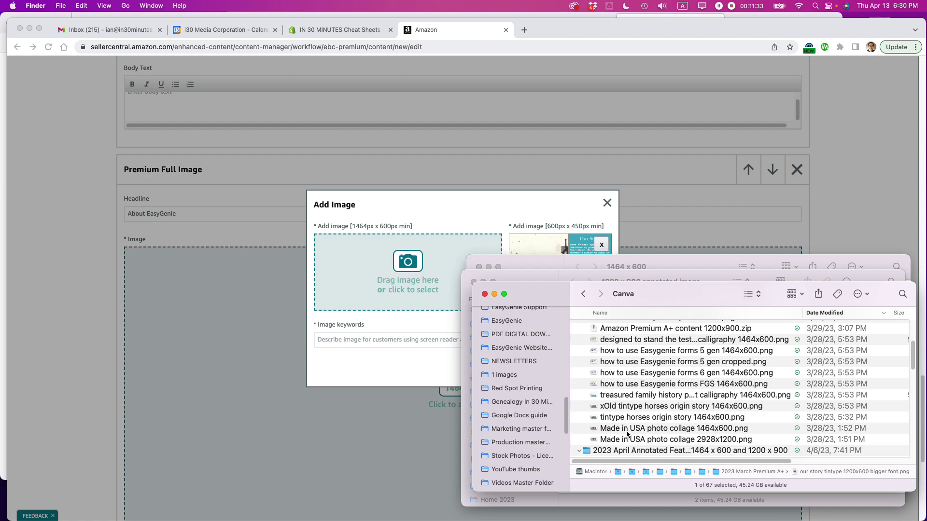
pyautogui.click(621, 419)
pyautogui.moveTo(622, 420); pyautogui.dragTo(372, 272)
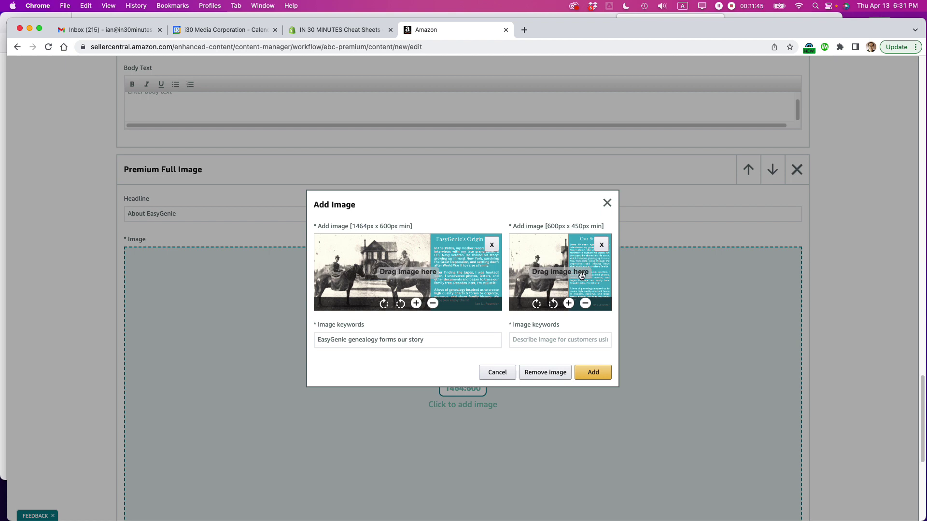
# Step: Keyword both images 'EasyGenie family sheets our story' and add them to the module
pyautogui.tripleClick(375, 340)
pyautogui.press('super+c')
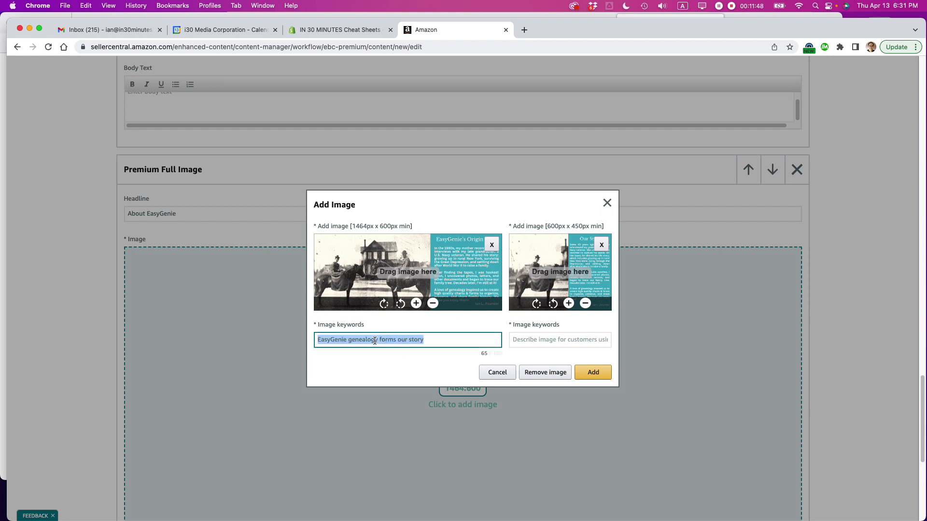
pyautogui.click(538, 343)
pyautogui.press('super+v')
pyautogui.moveTo(348, 341); pyautogui.dragTo(396, 341)
pyautogui.write('fa')
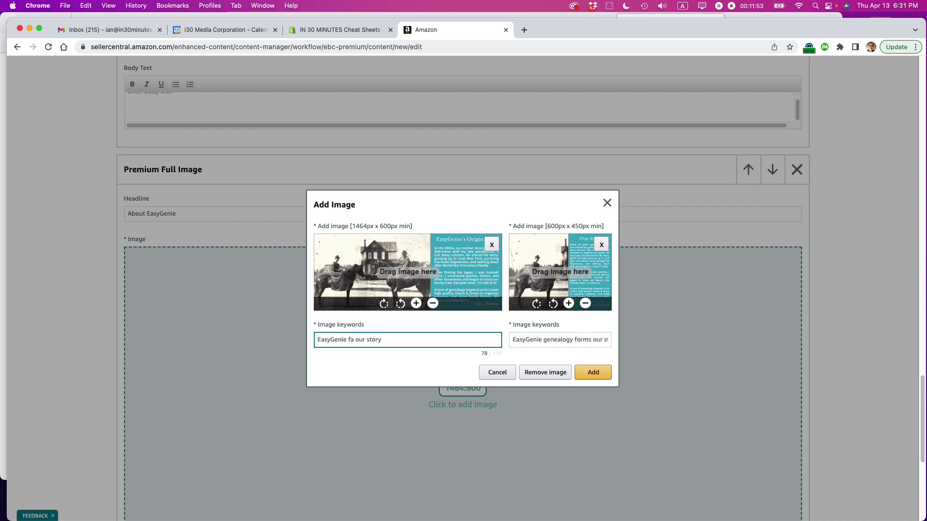
pyautogui.write('mily sheets')
pyautogui.press('super+a')
pyautogui.press('super+c')
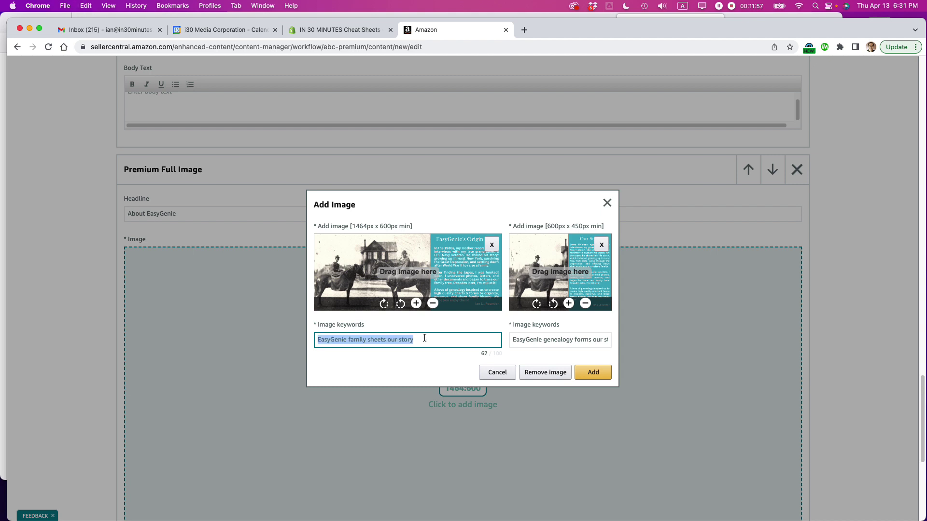
pyautogui.doubleClick(554, 343)
pyautogui.press('super+a')
pyautogui.press('super+v')
pyautogui.click(593, 372)
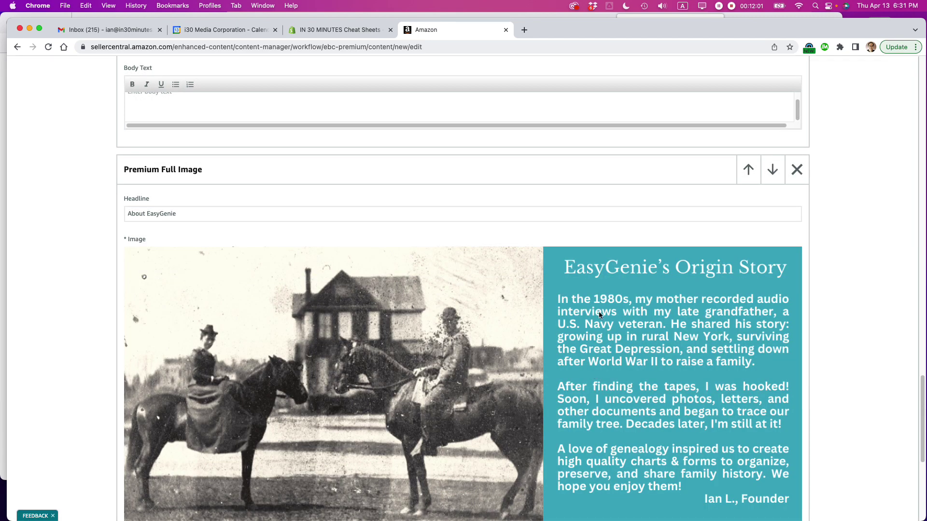
# Step: Move 'How to use family group sheets' above the video module and review the module order
pyautogui.scroll(3, 603, 317)
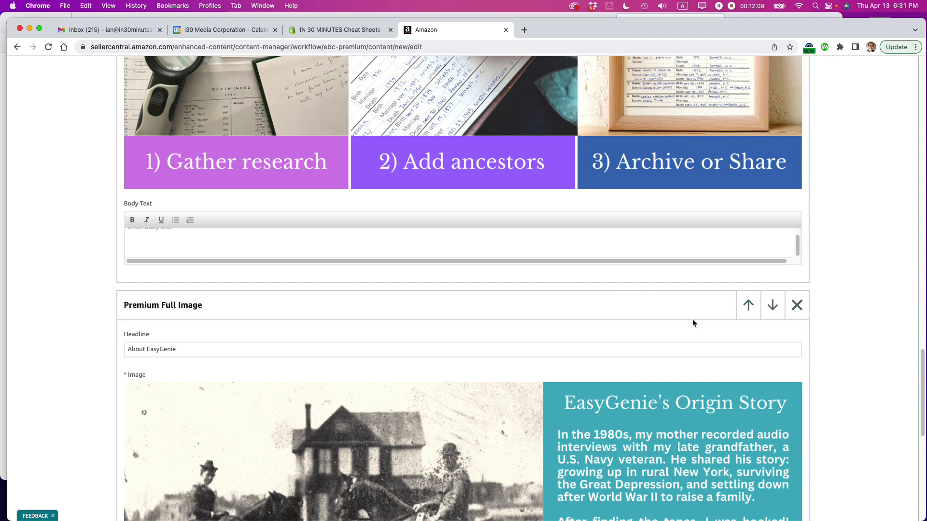
pyautogui.scroll(10, 663, 331)
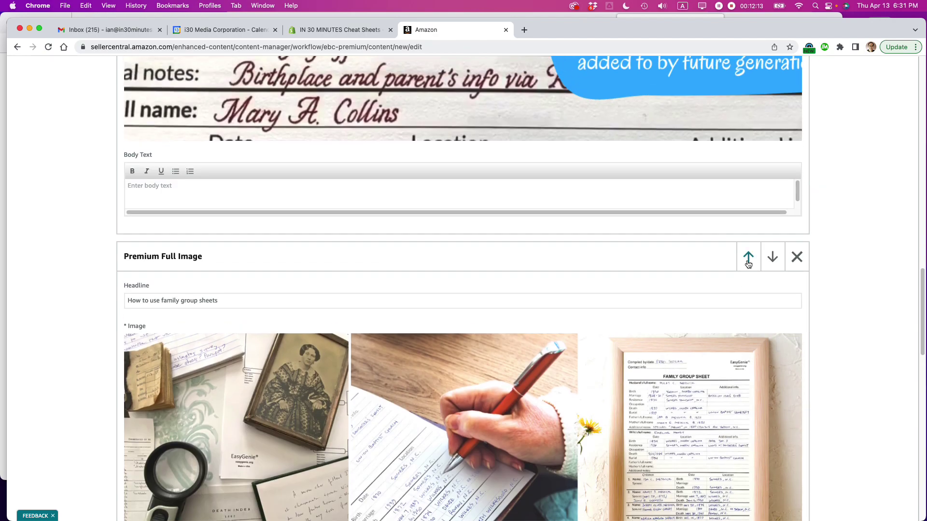
pyautogui.click(748, 259)
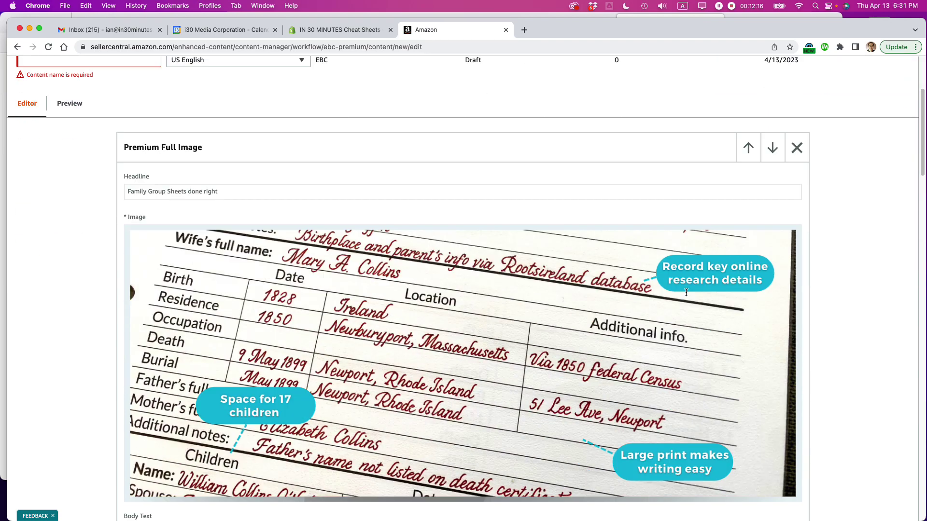
pyautogui.moveTo(487, 287)
pyautogui.scroll(-10, 486, 353)
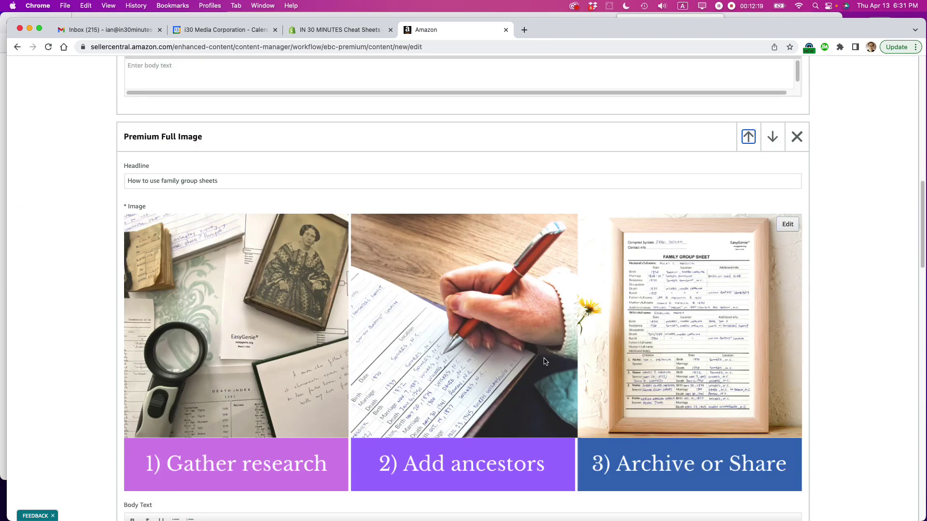
pyautogui.scroll(-12, 518, 368)
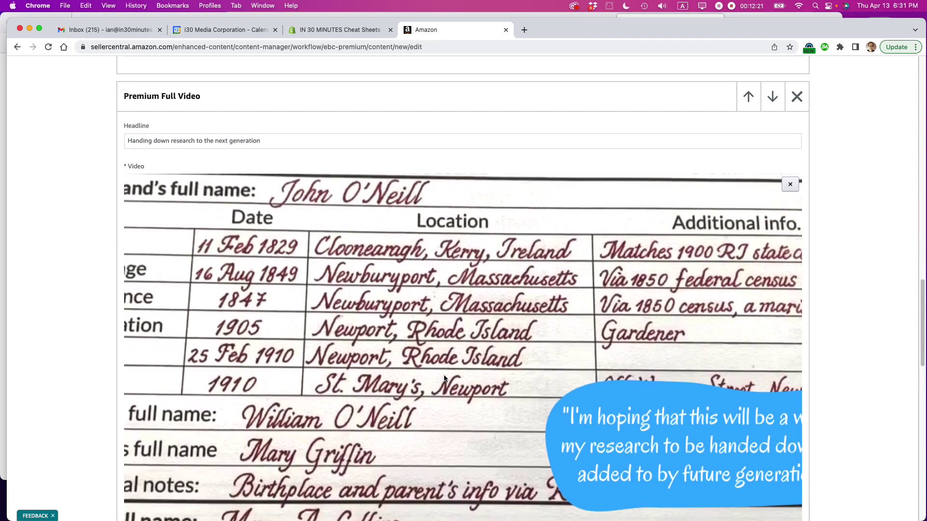
pyautogui.scroll(-10, 444, 378)
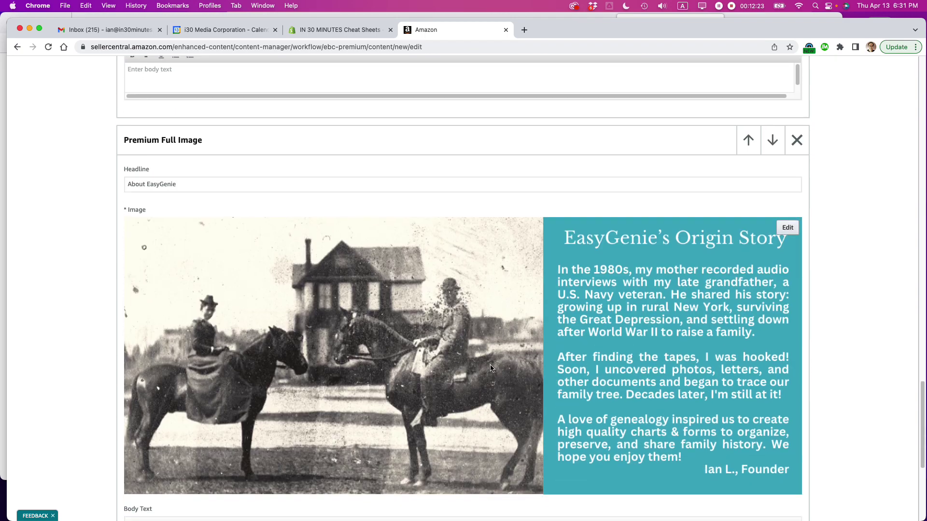
pyautogui.scroll(-6, 491, 367)
pyautogui.scroll(8, 490, 366)
pyautogui.scroll(-8, 491, 366)
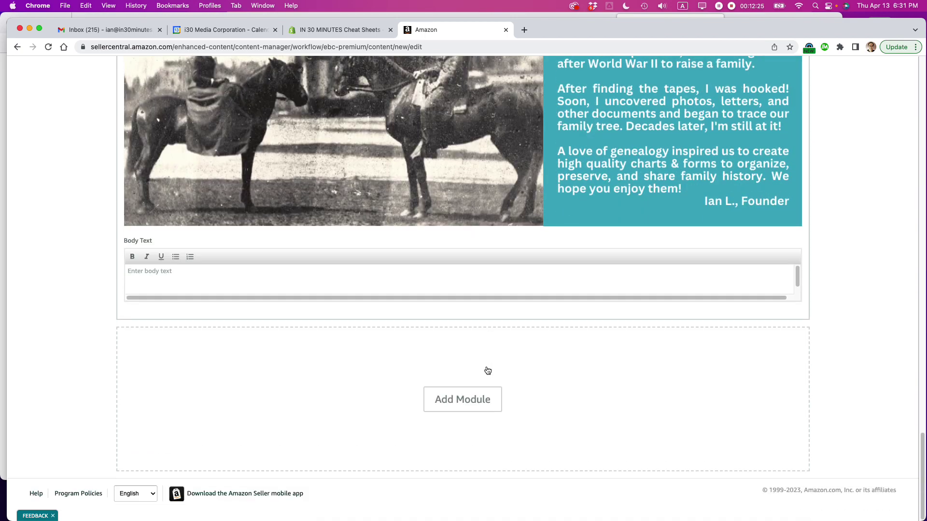
# Step: Append a Premium Comparison Table 1 module after About EasyGenie
pyautogui.click(469, 397)
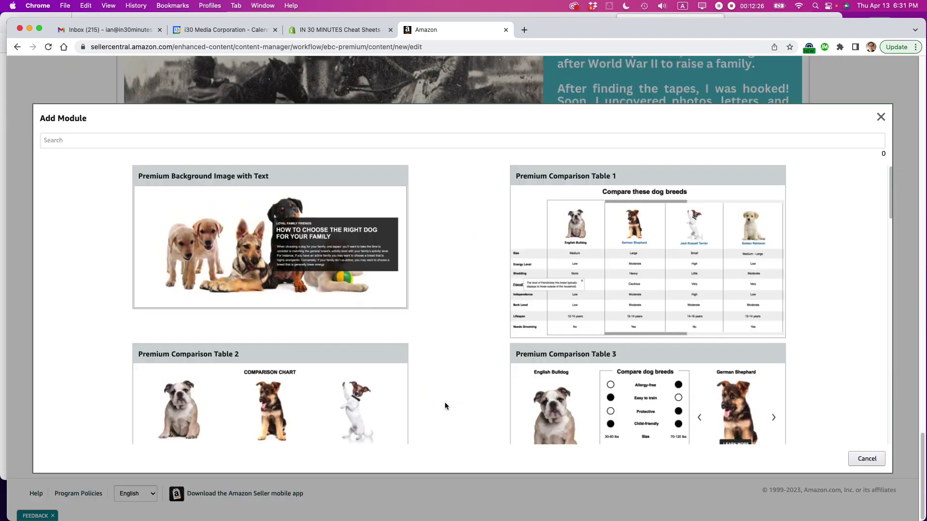
pyautogui.click(641, 237)
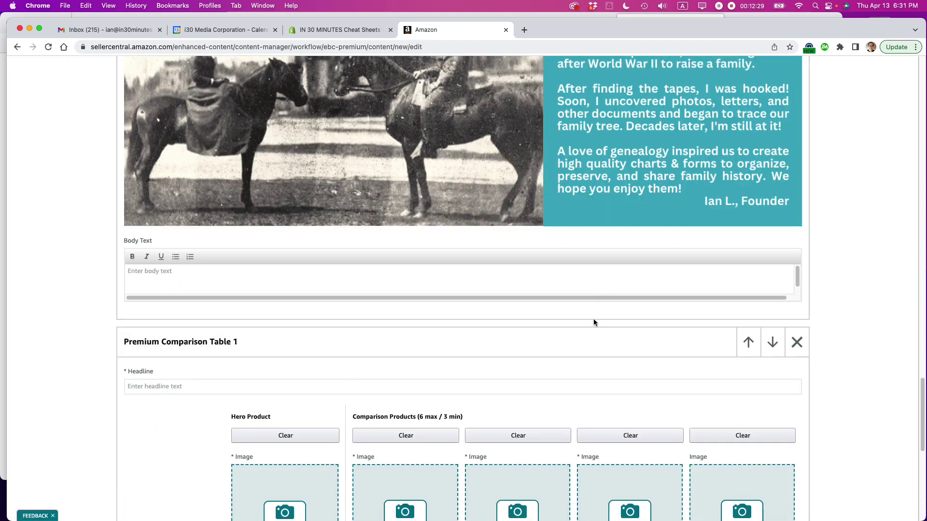
pyautogui.scroll(-4, 594, 321)
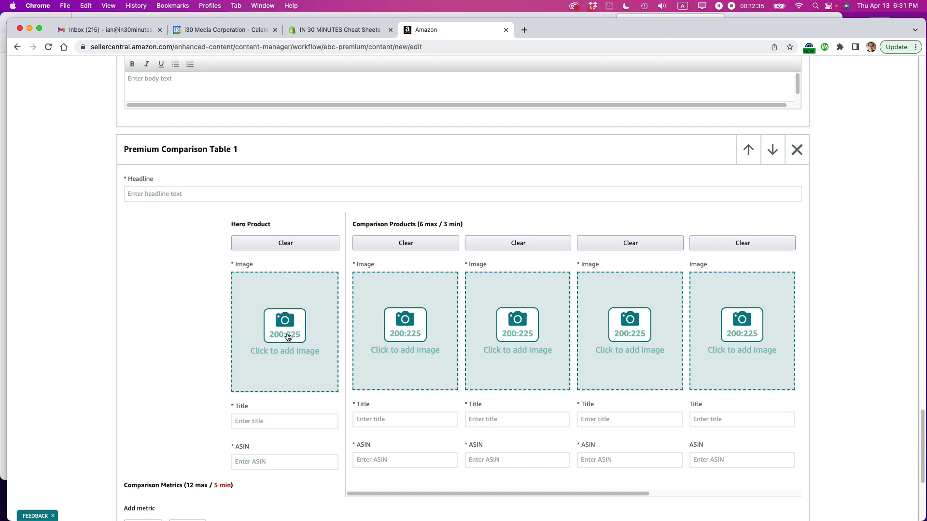
# Step: Switch to Firefox and scroll to the listing's 'Choose your favorite genealogy worksheets' table
pyautogui.press('super+Tab')
pyautogui.press('super+Tab')
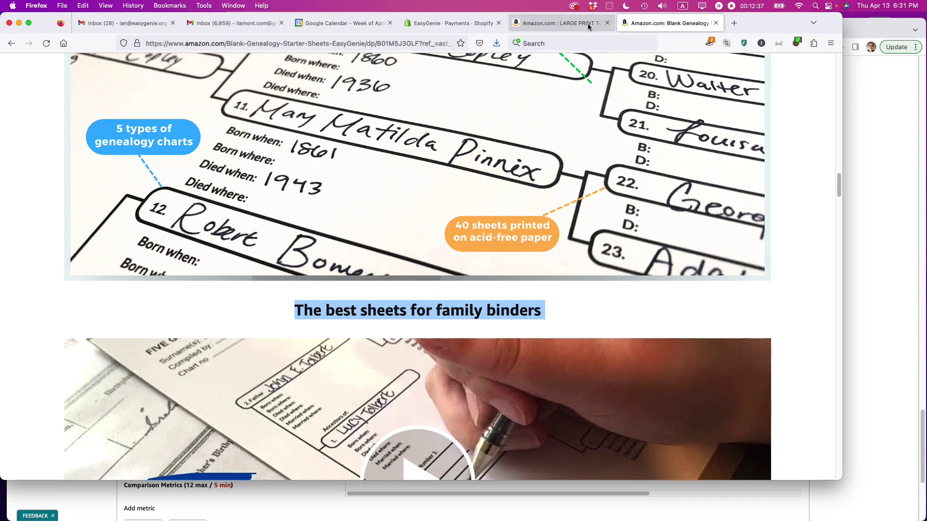
pyautogui.scroll(-15, 580, 148)
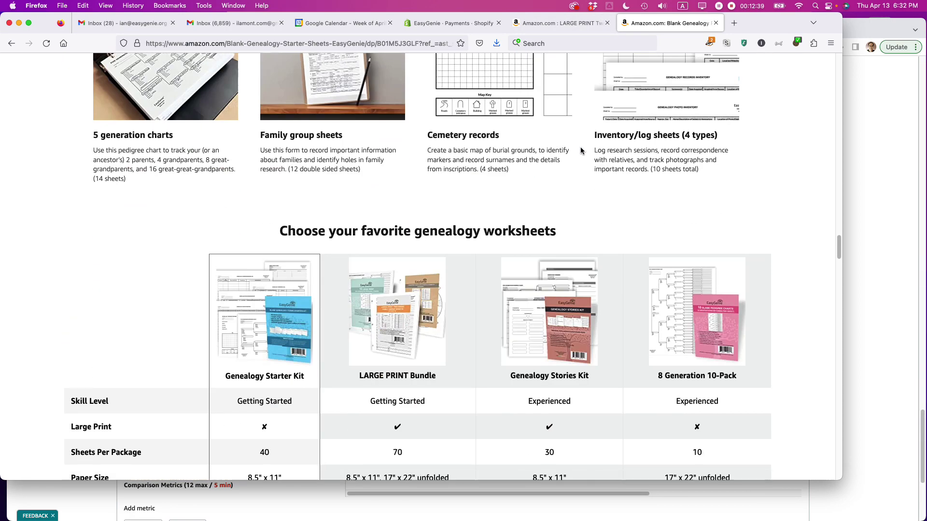
pyautogui.scroll(-5, 581, 150)
pyautogui.scroll(3, 581, 149)
pyautogui.scroll(-2, 581, 149)
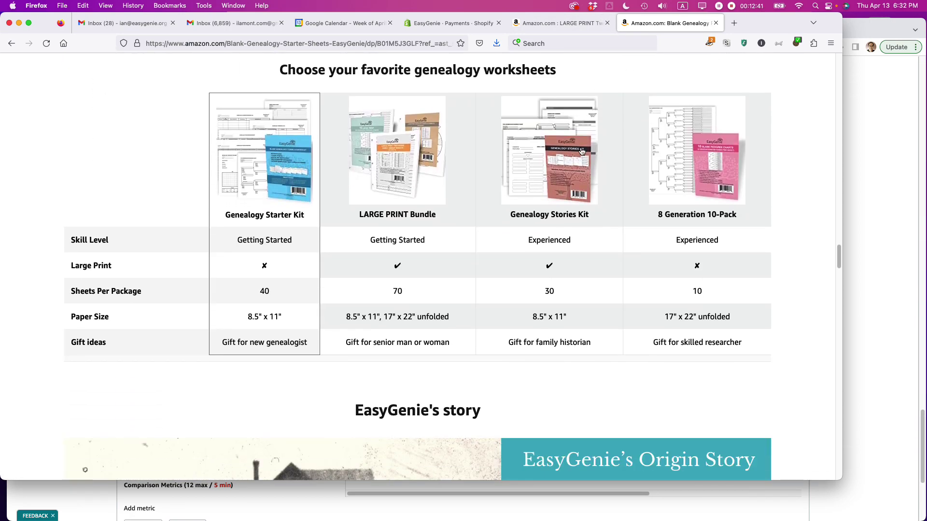
pyautogui.scroll(1, 582, 151)
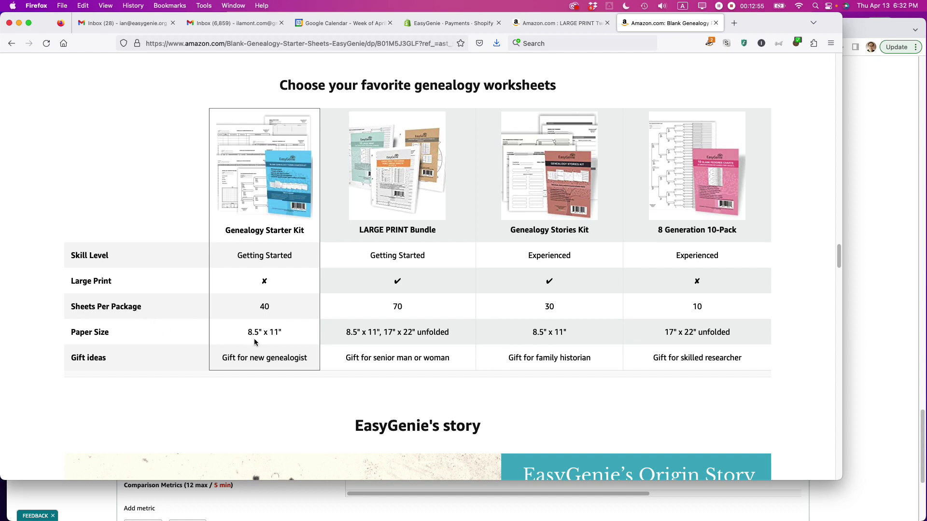
# Step: Delete the empty Premium Comparison Table 1 module from the draft
pyautogui.press('super+Tab')
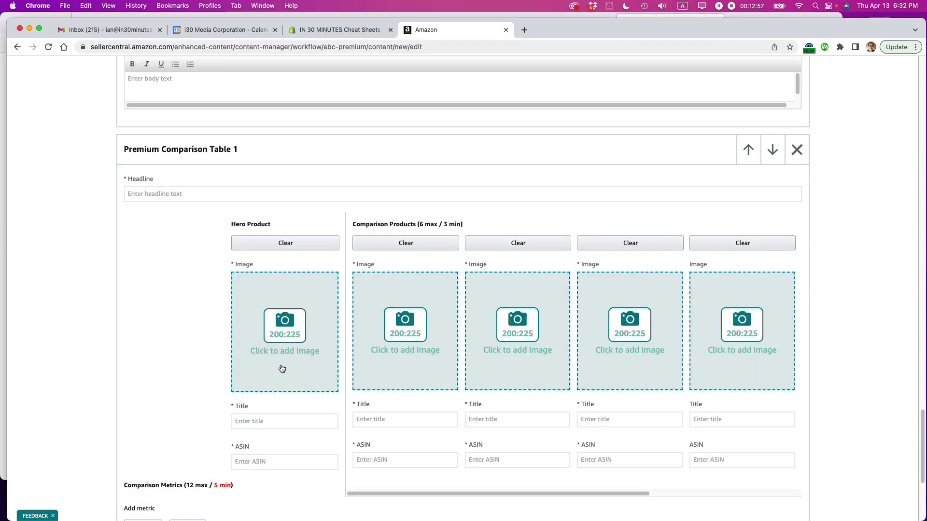
pyautogui.scroll(-1, 282, 369)
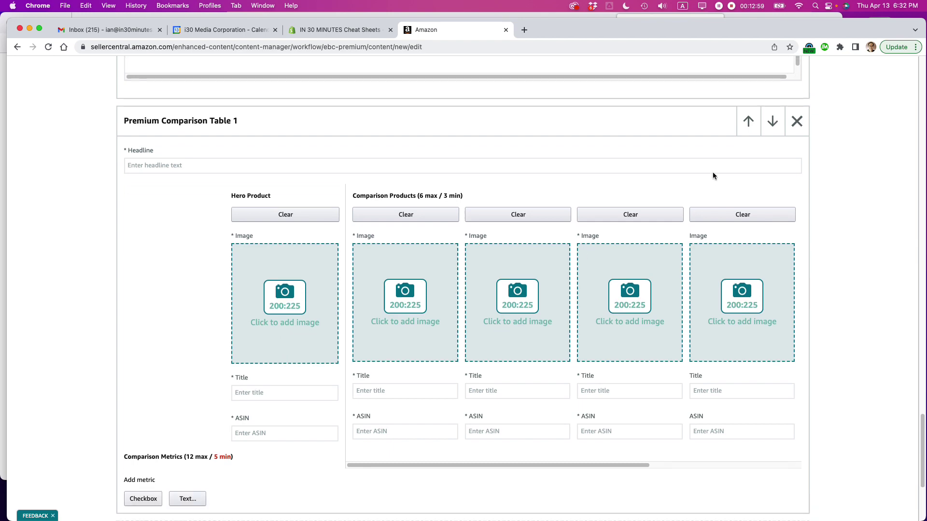
pyautogui.click(794, 125)
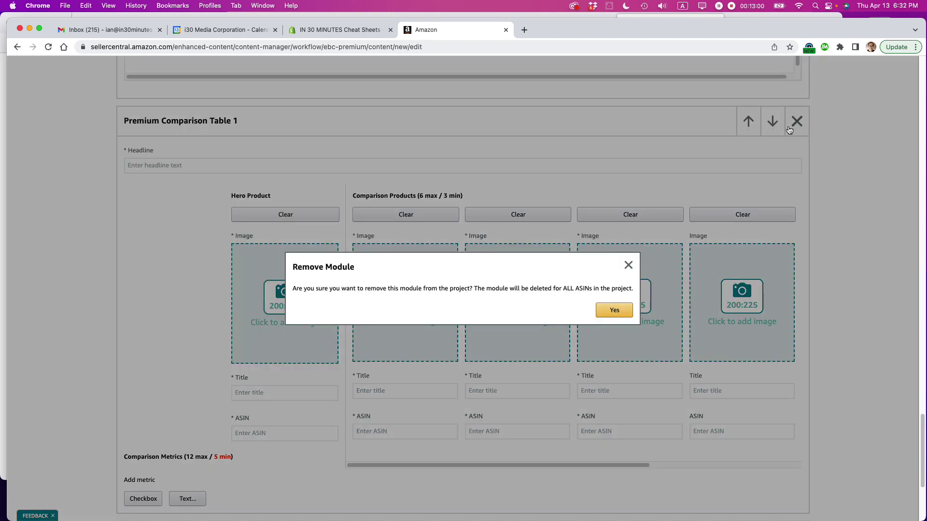
pyautogui.click(612, 306)
# Step: Enter 'Salmon bar Premium A+ April 2023' as the content name
pyautogui.scroll(15, 612, 295)
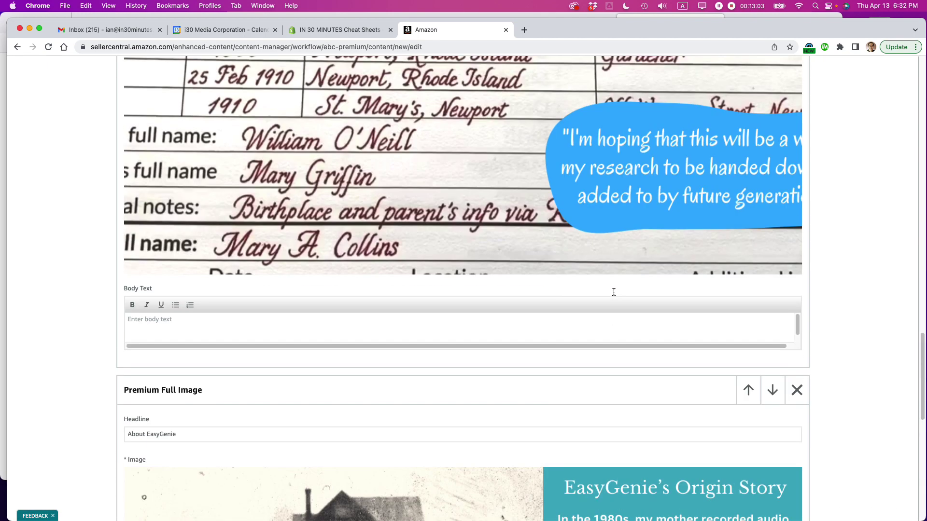
pyautogui.scroll(10, 614, 291)
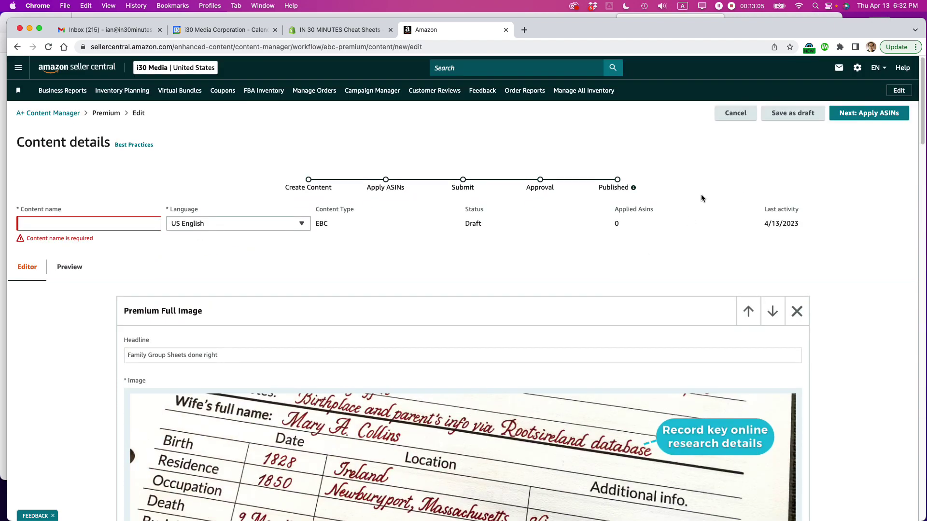
pyautogui.click(47, 224)
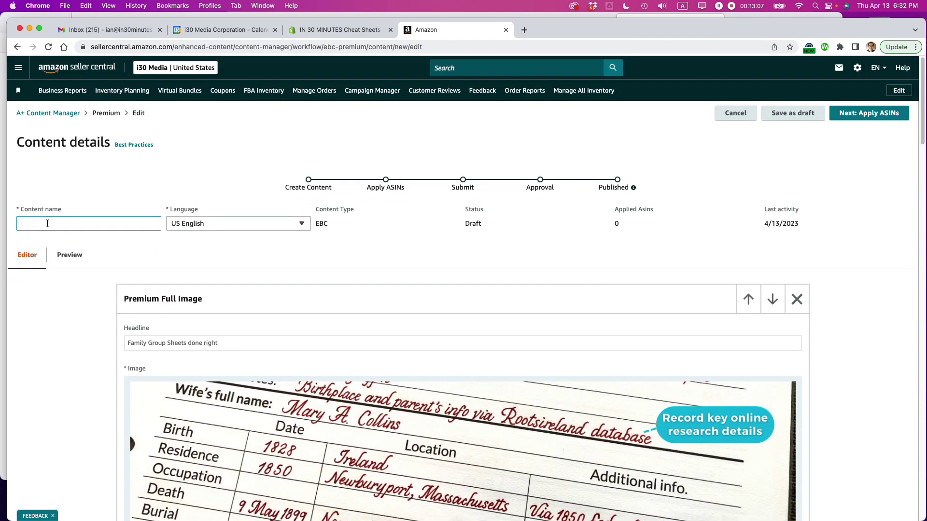
pyautogui.write('Salmon bar Premium A+ April 2-023')
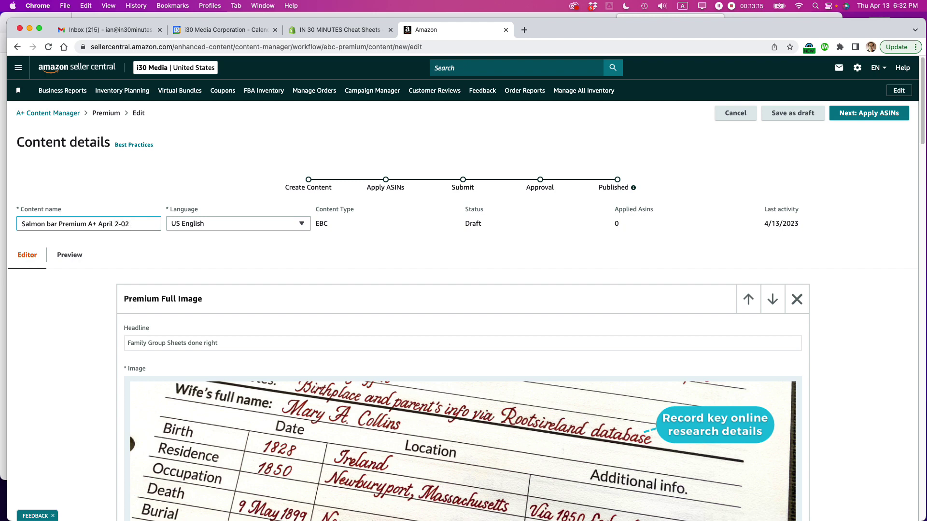
pyautogui.press('BackSpace')
pyautogui.press('BackSpace')
pyautogui.press('BackSpace')
pyautogui.write('023')
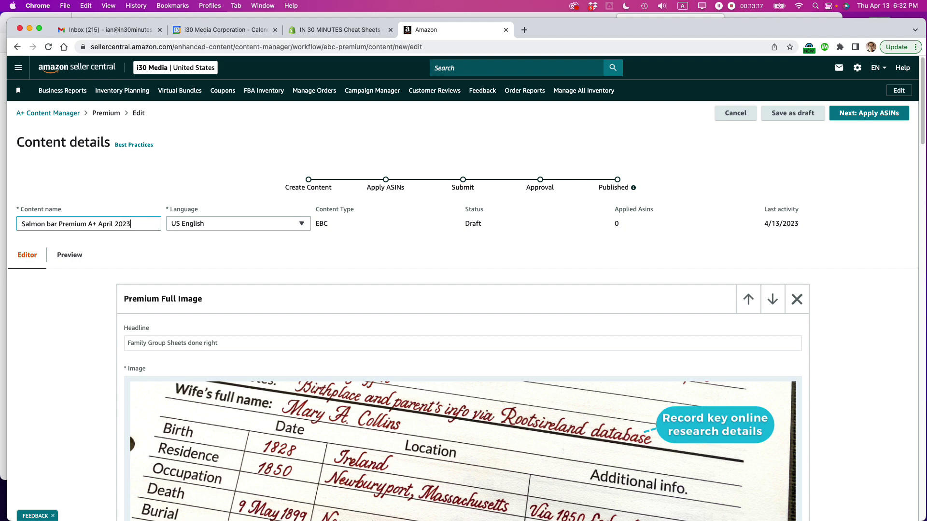
# Step: Advance to the Apply ASINs step and focus the Search for ASINs field
pyautogui.click(870, 116)
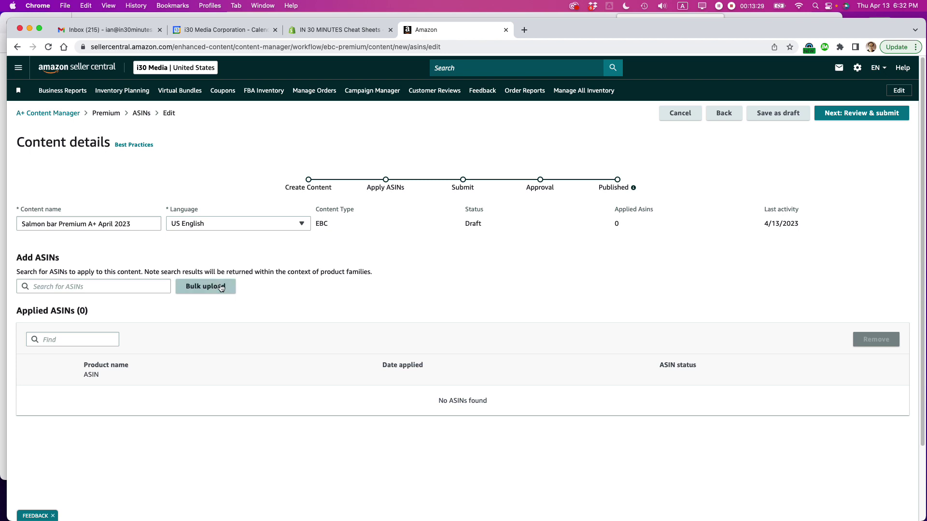
pyautogui.click(64, 287)
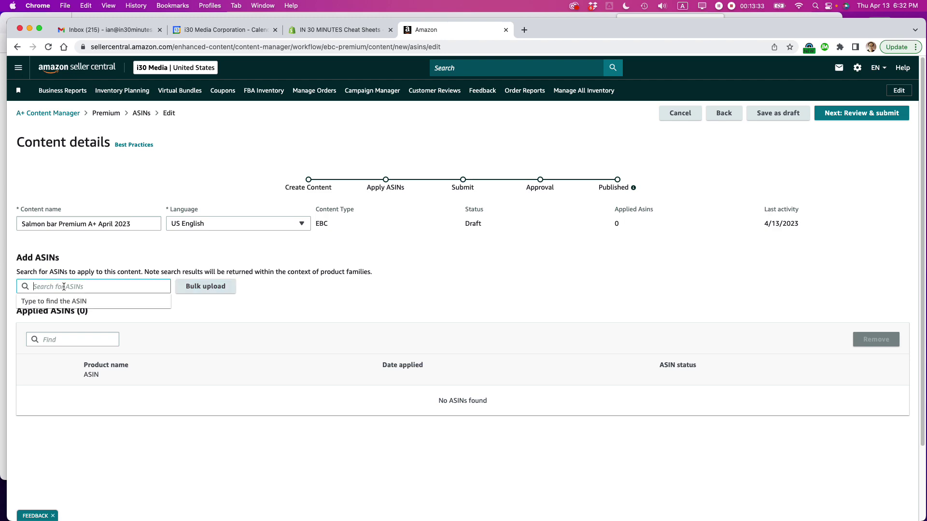
# Step: Copy ASIN B07L7HQ5B9 from the LARGE PRINT listing's Product information in Firefox
pyautogui.press('super+Tab')
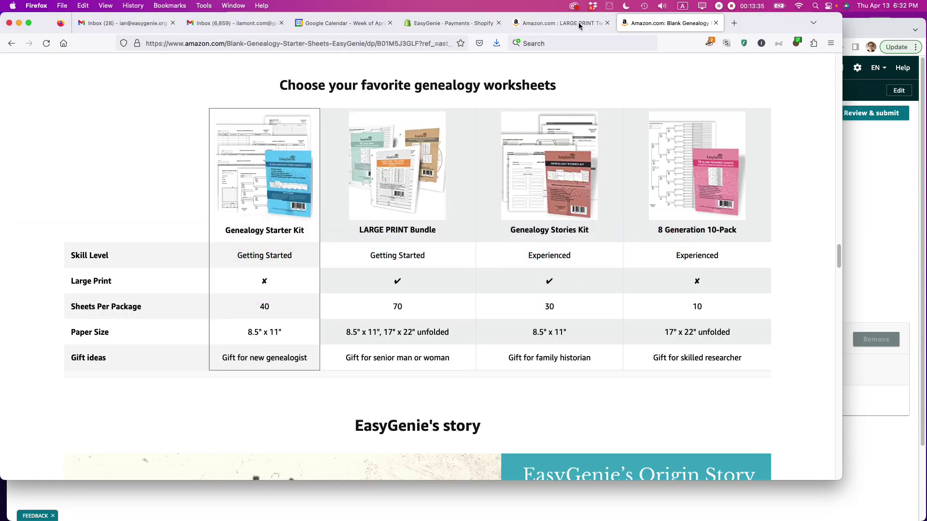
pyautogui.click(579, 25)
pyautogui.scroll(-20, 484, 245)
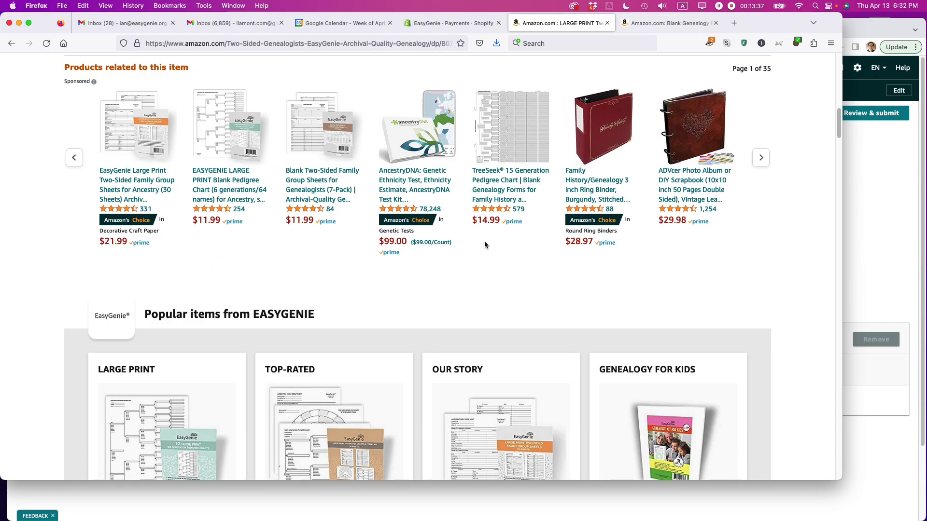
pyautogui.scroll(-20, 485, 246)
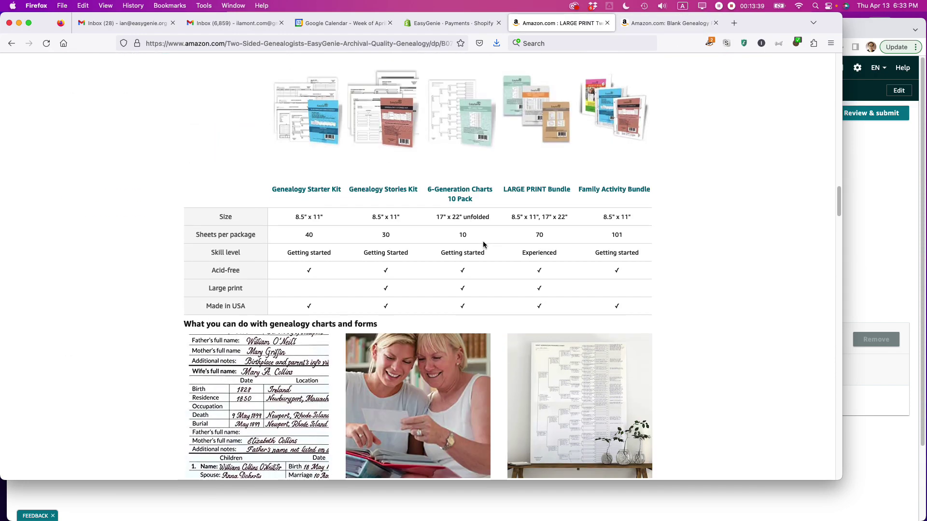
pyautogui.scroll(-5, 485, 245)
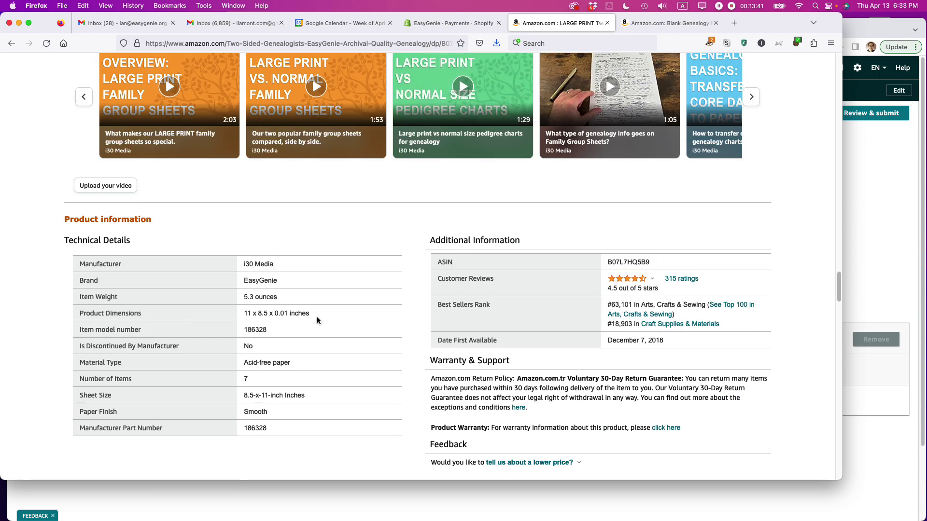
pyautogui.doubleClick(630, 262)
pyautogui.press('super+c')
pyautogui.press('super+Tab')
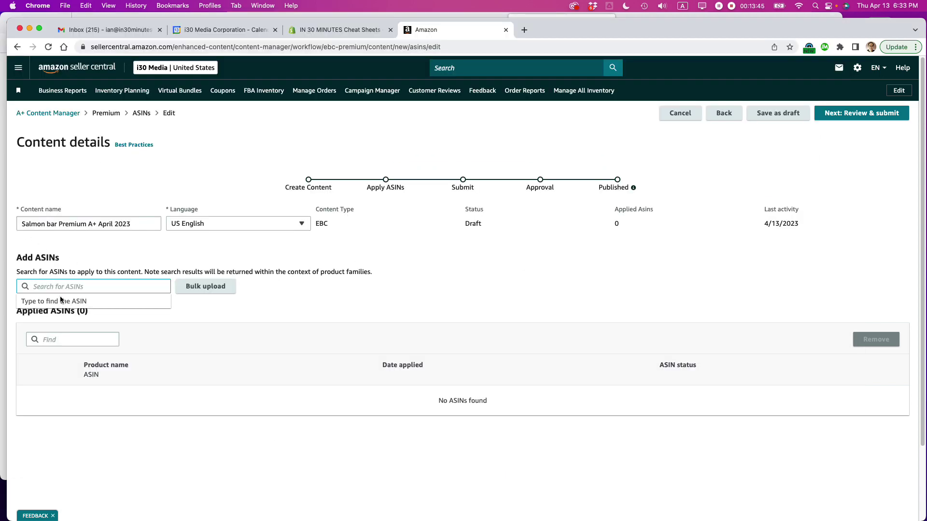
# Step: Search ASIN B07L7HQ5B9, select the LARGE PRINT Family Group Sheets listing, and apply the content
pyautogui.click(59, 286)
pyautogui.press('super+v')
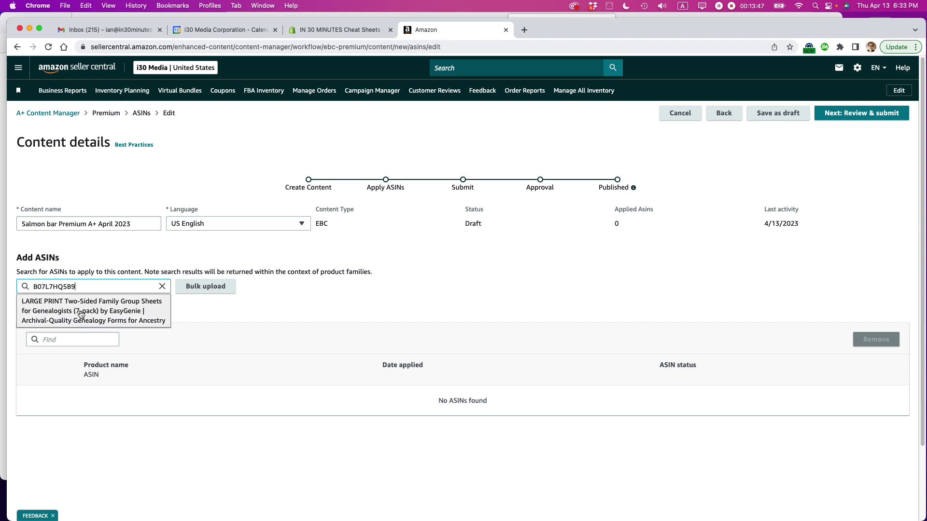
pyautogui.click(80, 314)
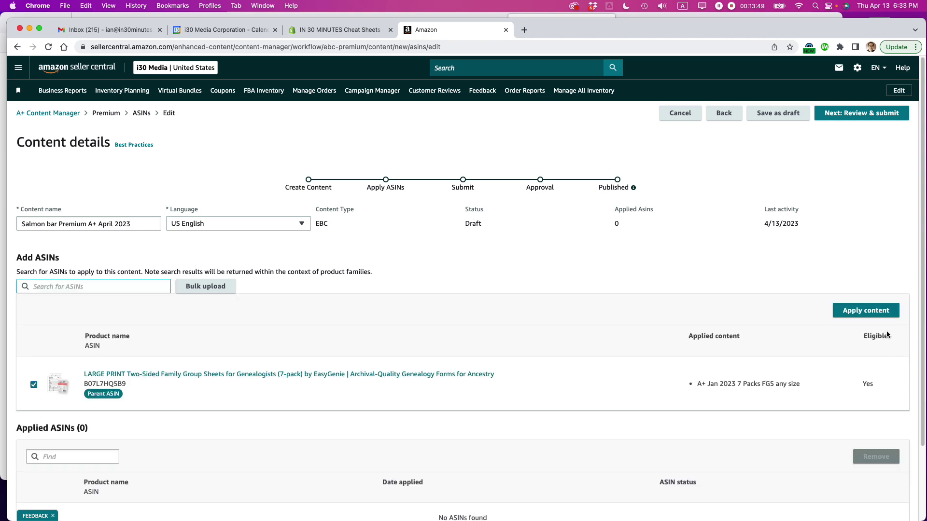
pyautogui.click(863, 311)
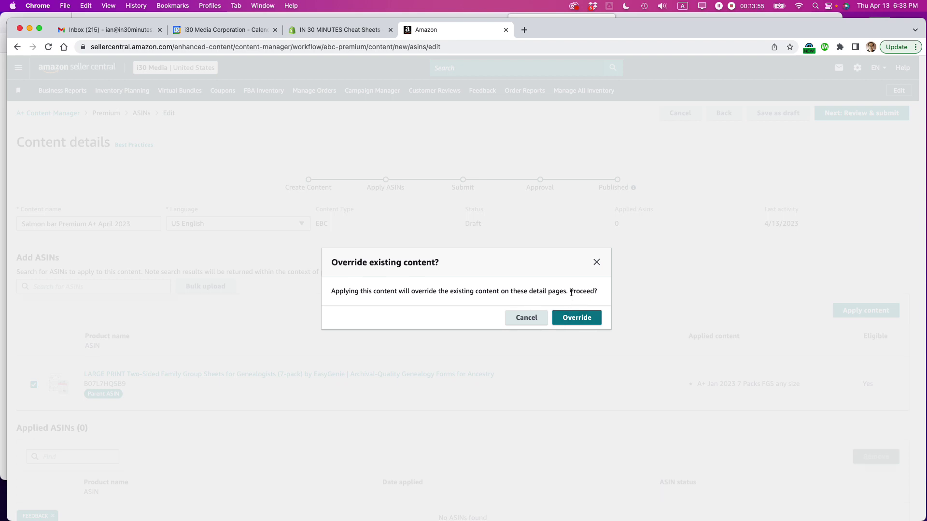
pyautogui.press('super+Tab')
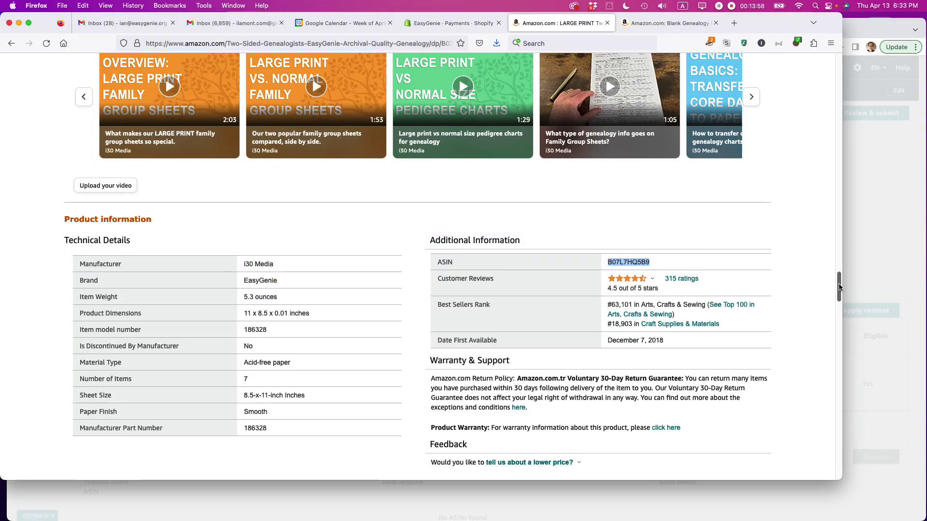
# Step: Scroll through the live LARGE PRINT listing's existing A+ description sections
pyautogui.moveTo(838, 285); pyautogui.dragTo(839, 178)
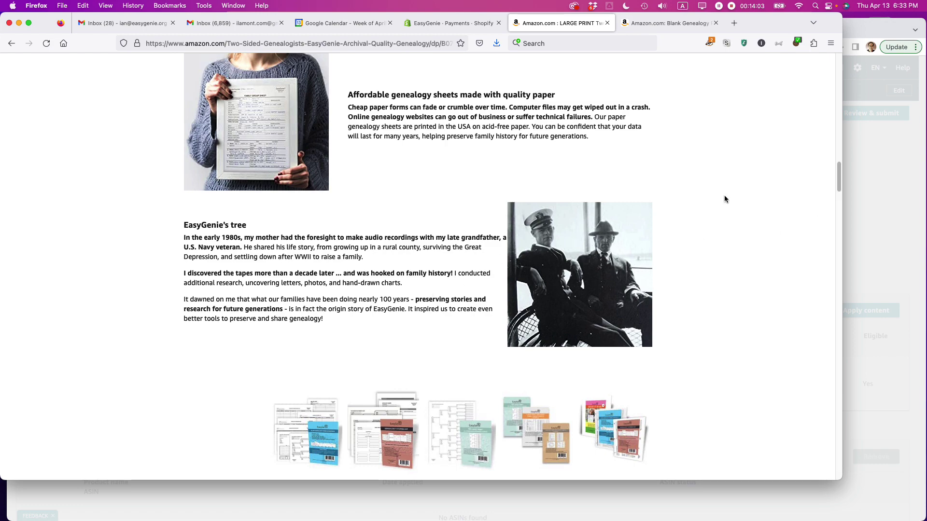
pyautogui.moveTo(839, 185); pyautogui.dragTo(839, 169)
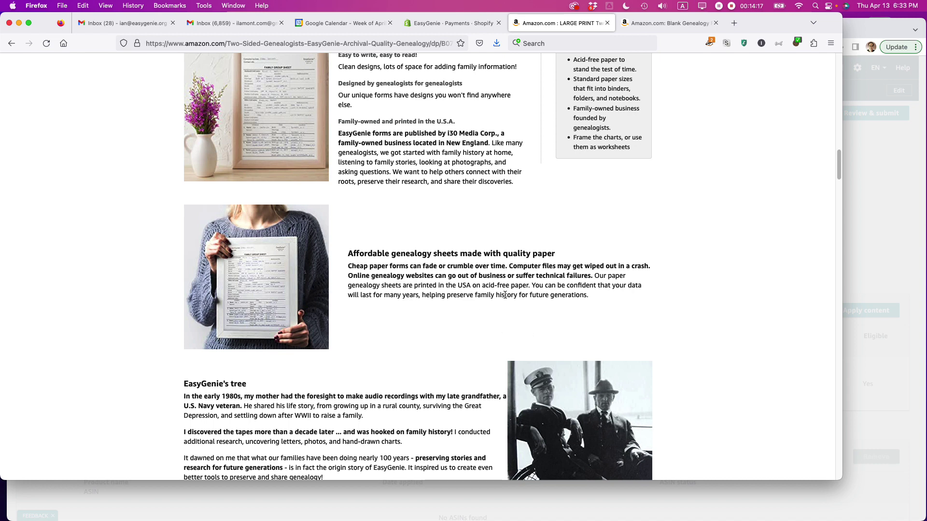
# Step: Override the listing's existing A+ content, verify Applied ASINs (1), and continue to Review & submit
pyautogui.press('super+Tab')
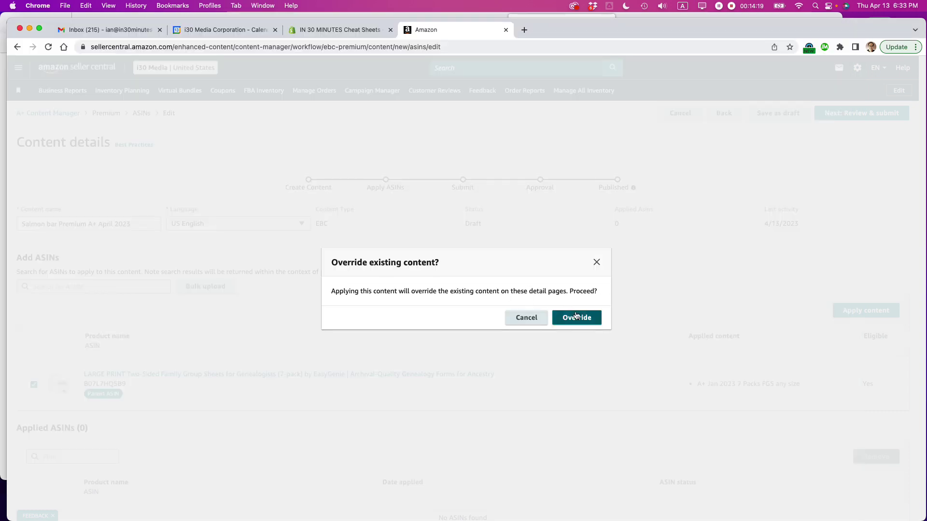
pyautogui.click(577, 317)
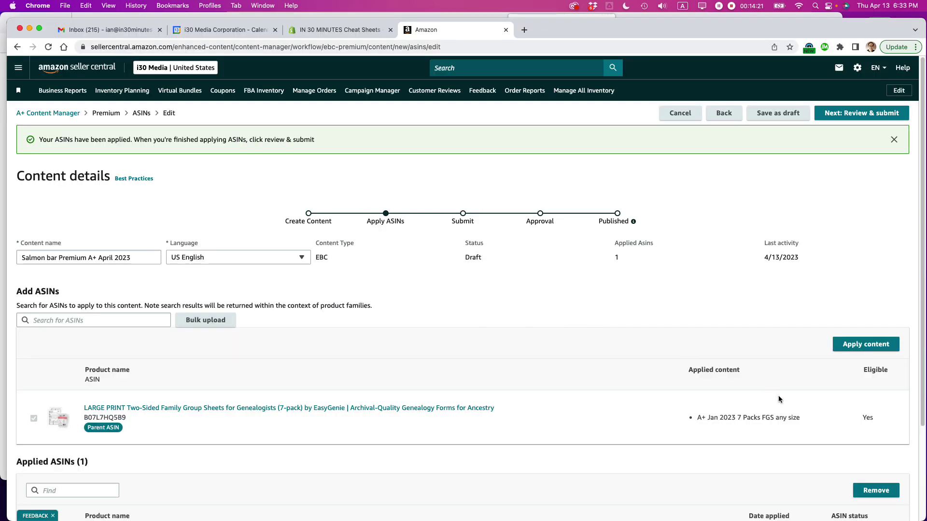
pyautogui.scroll(-3, 720, 376)
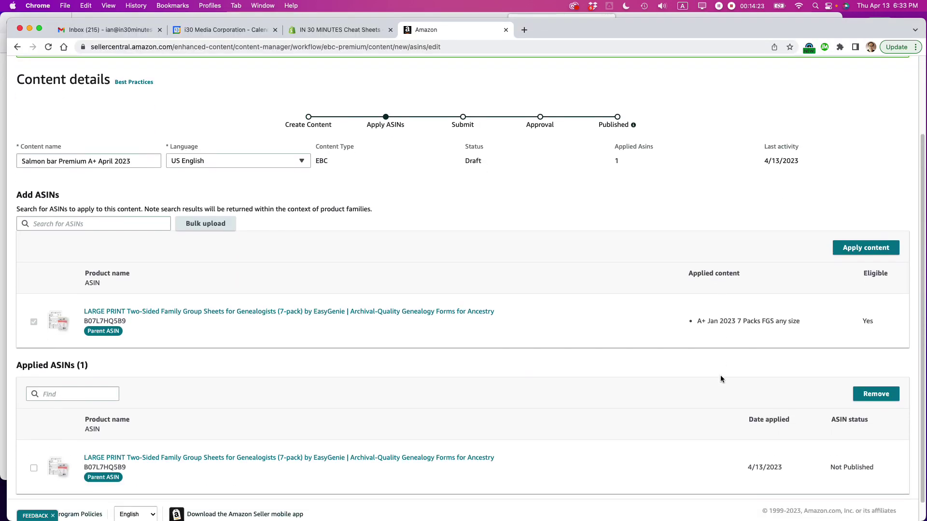
pyautogui.scroll(4, 720, 376)
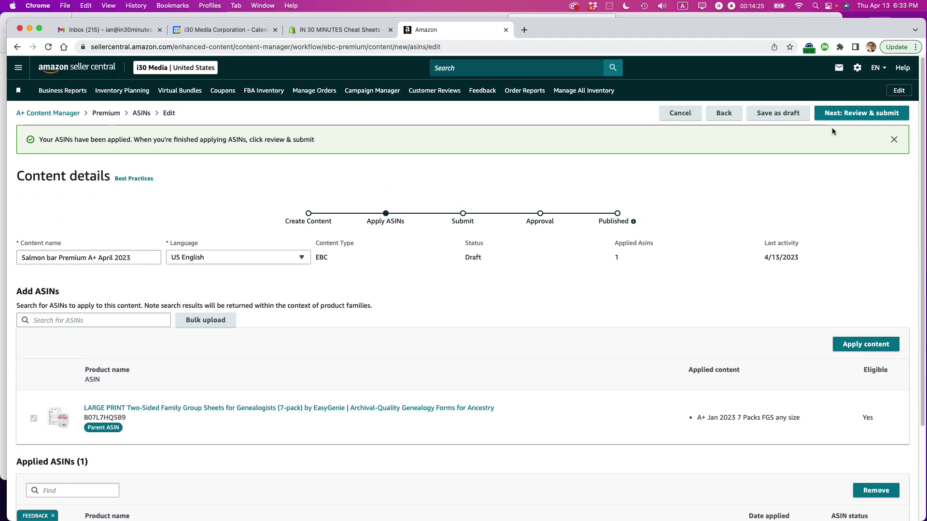
pyautogui.click(840, 113)
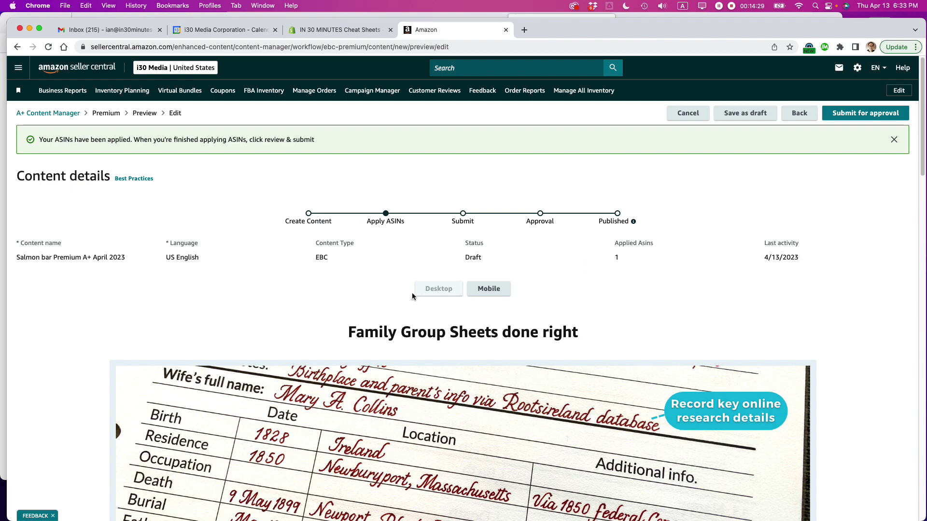
# Step: Scroll through the desktop preview of the A+ content
pyautogui.scroll(-7, 486, 285)
pyautogui.scroll(-18, 486, 285)
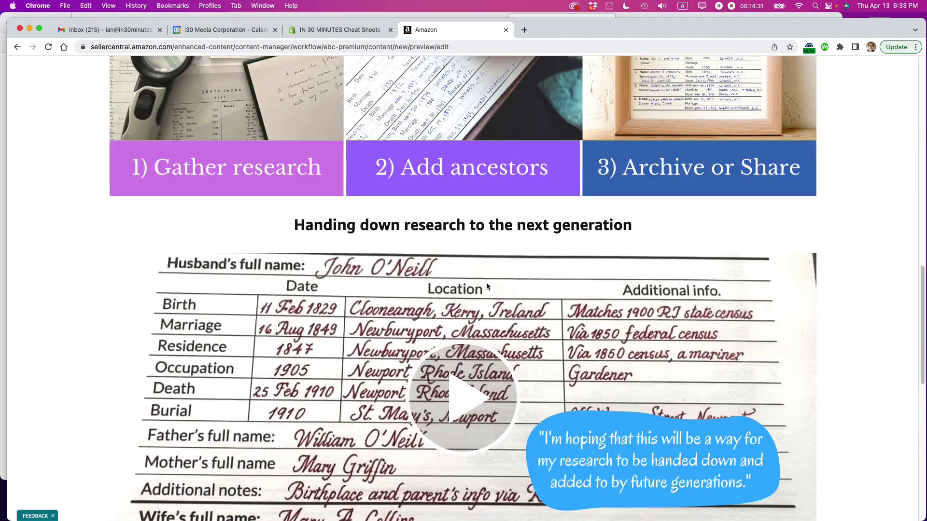
pyautogui.scroll(8, 486, 285)
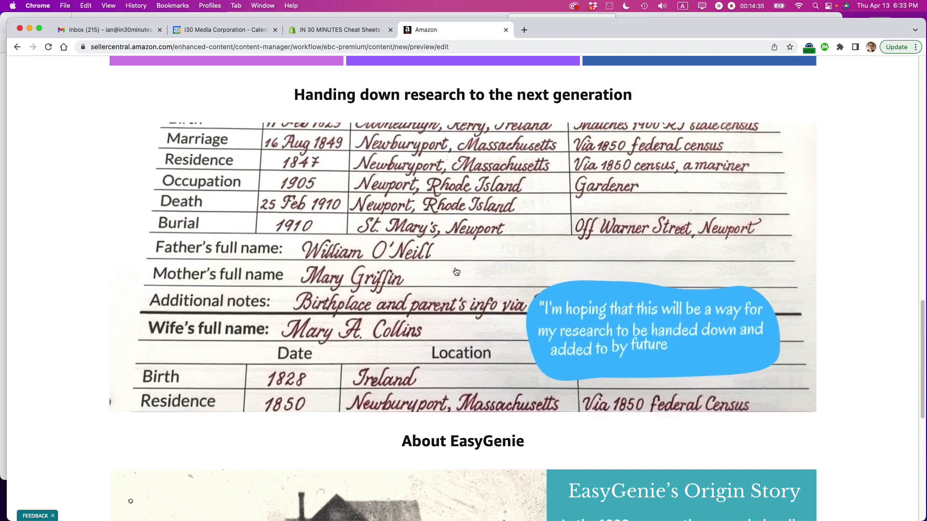
pyautogui.scroll(10, 460, 272)
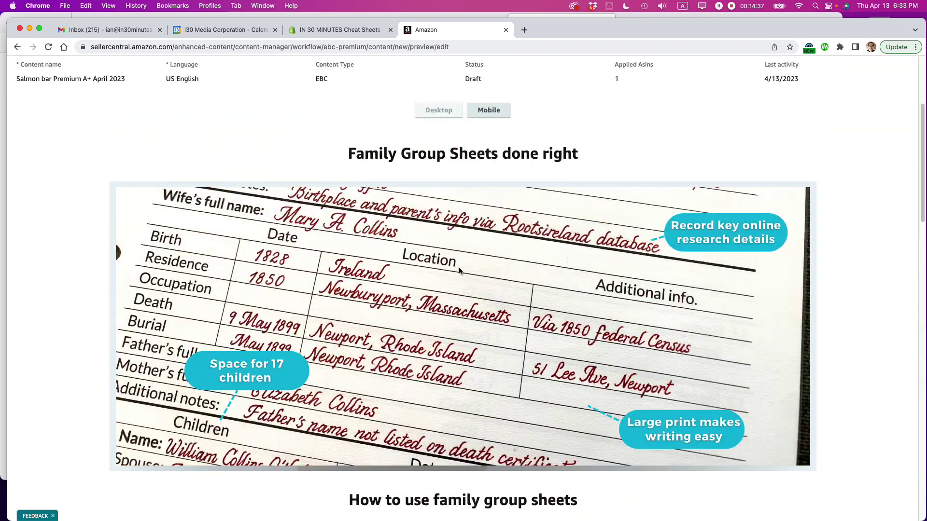
pyautogui.scroll(4, 472, 290)
# Step: Review the mobile layout preview, then bring up the Submit for approval confirmation
pyautogui.click(482, 290)
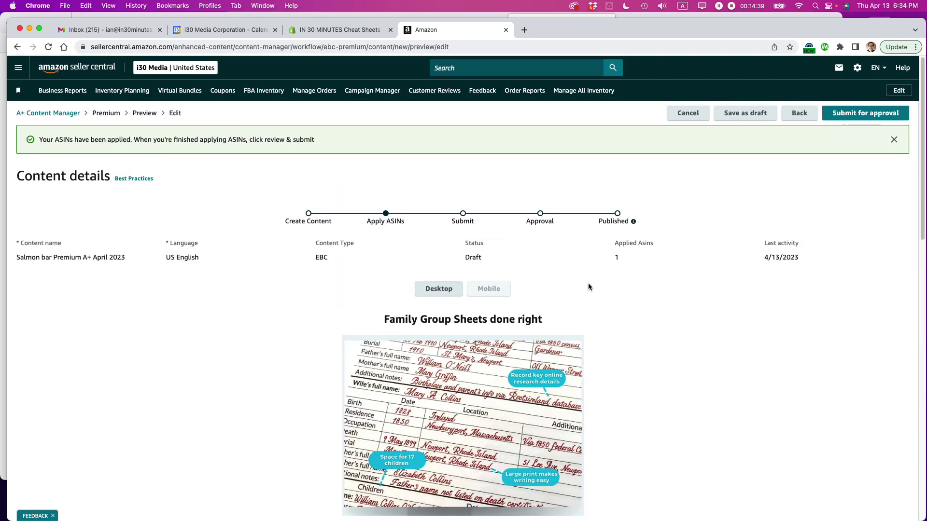
pyautogui.scroll(-3, 670, 288)
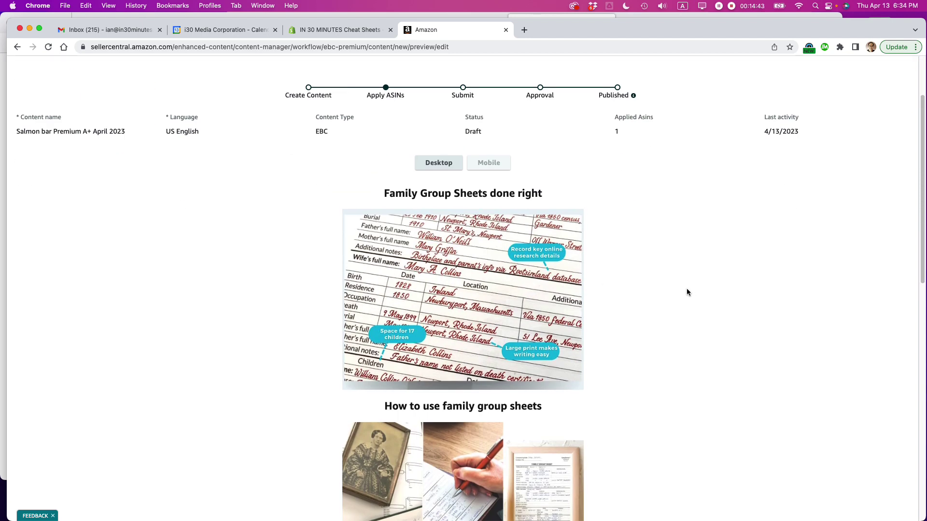
pyautogui.scroll(-3, 686, 289)
pyautogui.scroll(-3, 686, 290)
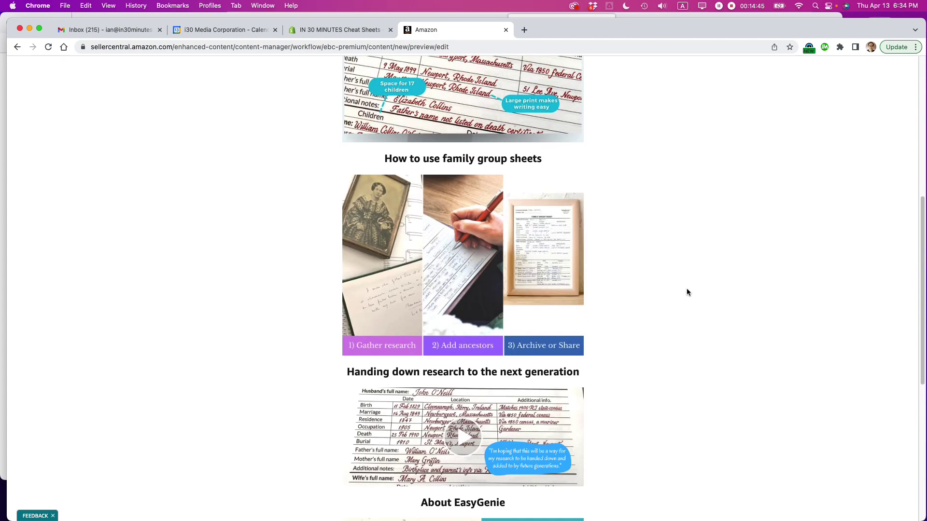
pyautogui.scroll(-3, 686, 289)
pyautogui.scroll(-2, 687, 292)
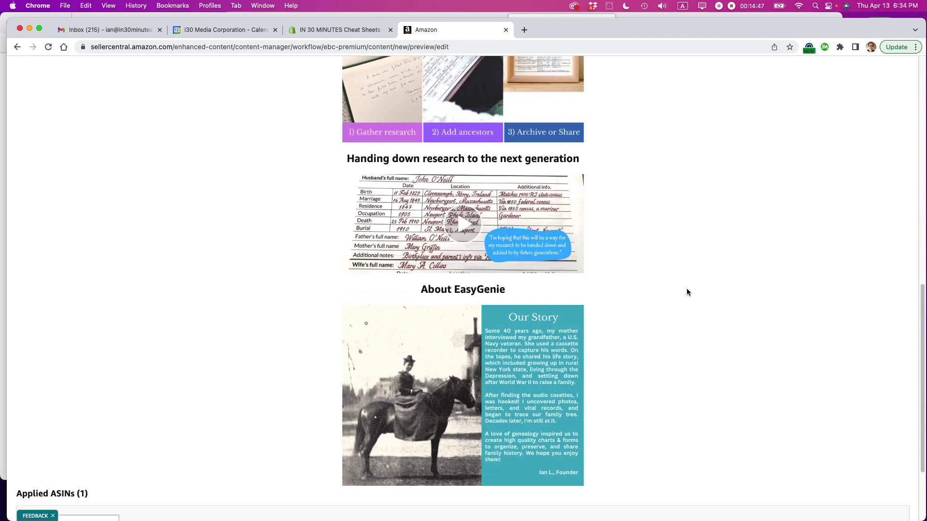
pyautogui.scroll(15, 532, 253)
pyautogui.scroll(-3, 533, 255)
pyautogui.scroll(-1, 533, 257)
pyautogui.scroll(-7, 532, 254)
pyautogui.scroll(-3, 531, 253)
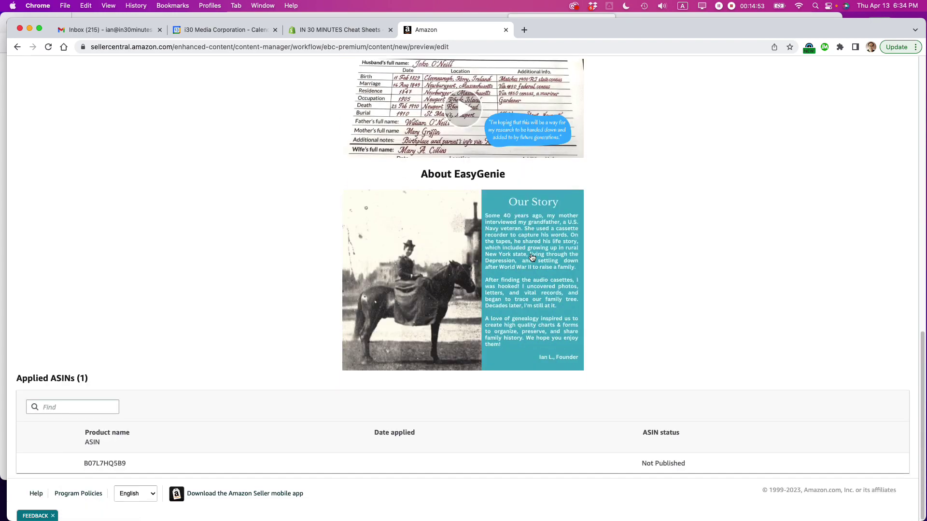
pyautogui.scroll(15, 531, 253)
pyautogui.click(847, 92)
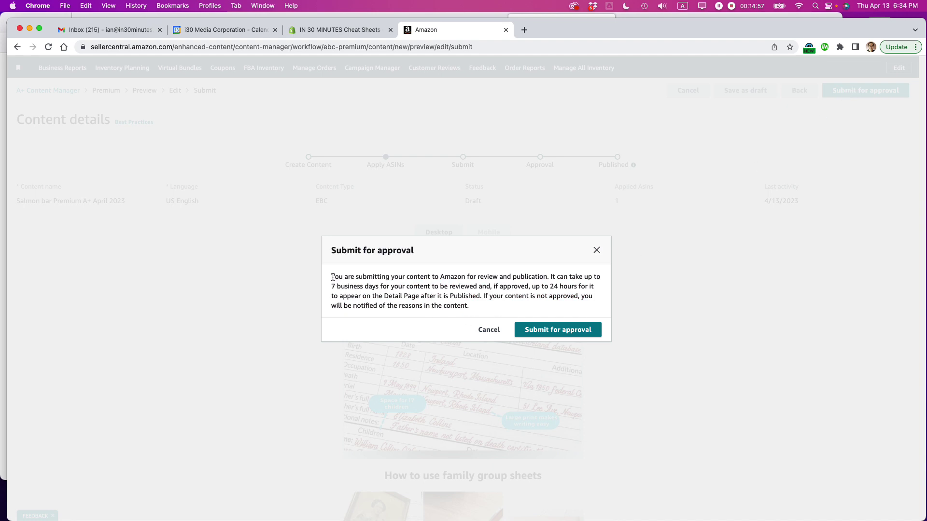
pyautogui.moveTo(331, 276); pyautogui.dragTo(549, 277)
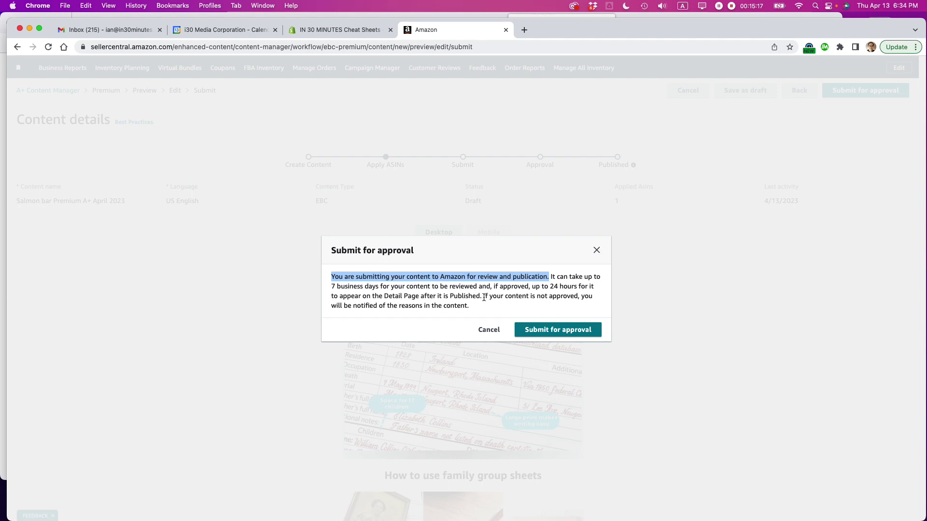
# Step: Confirm submission so 'Salmon bar Premium A+ April 2023' shows as submitted for approval
pyautogui.click(551, 332)
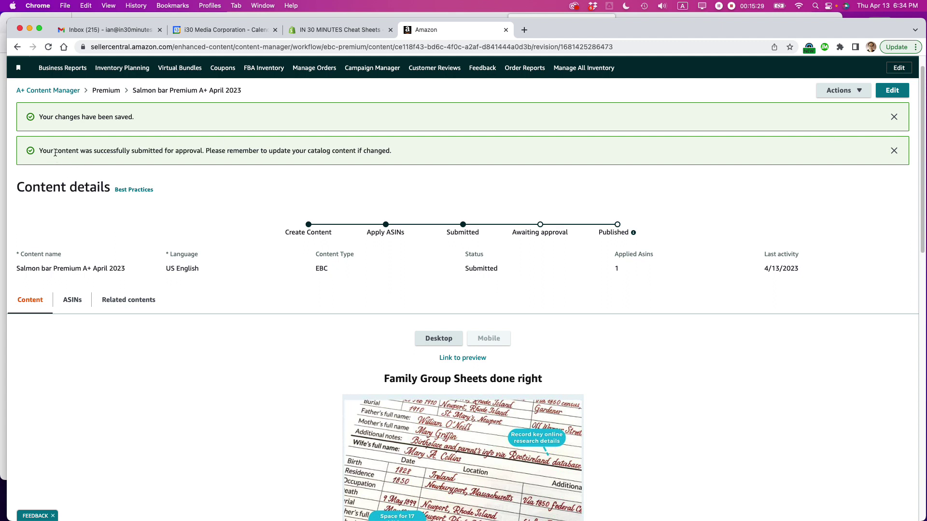
pyautogui.moveTo(97, 152); pyautogui.dragTo(406, 155)
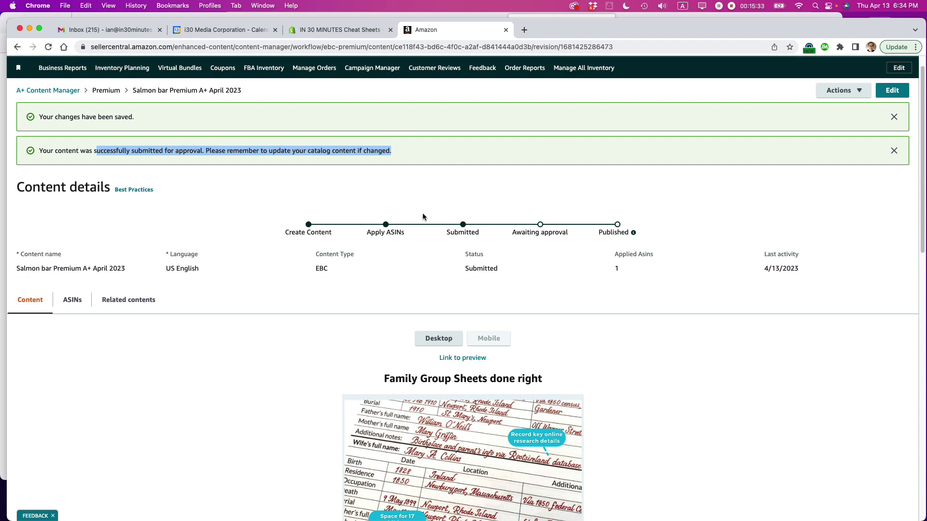
pyautogui.press('super+Tab')
pyautogui.press('super+Tab')
pyautogui.press('super+Tab')
pyautogui.press('super+Tab')
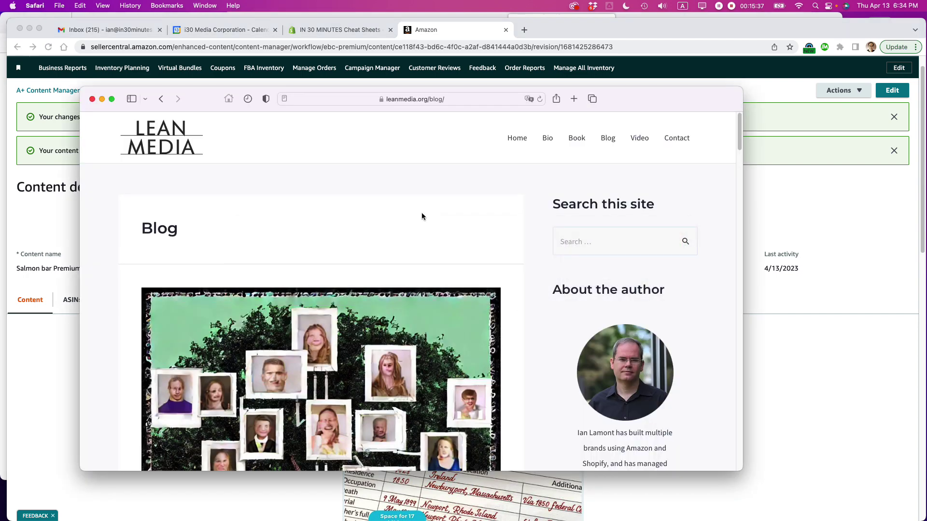